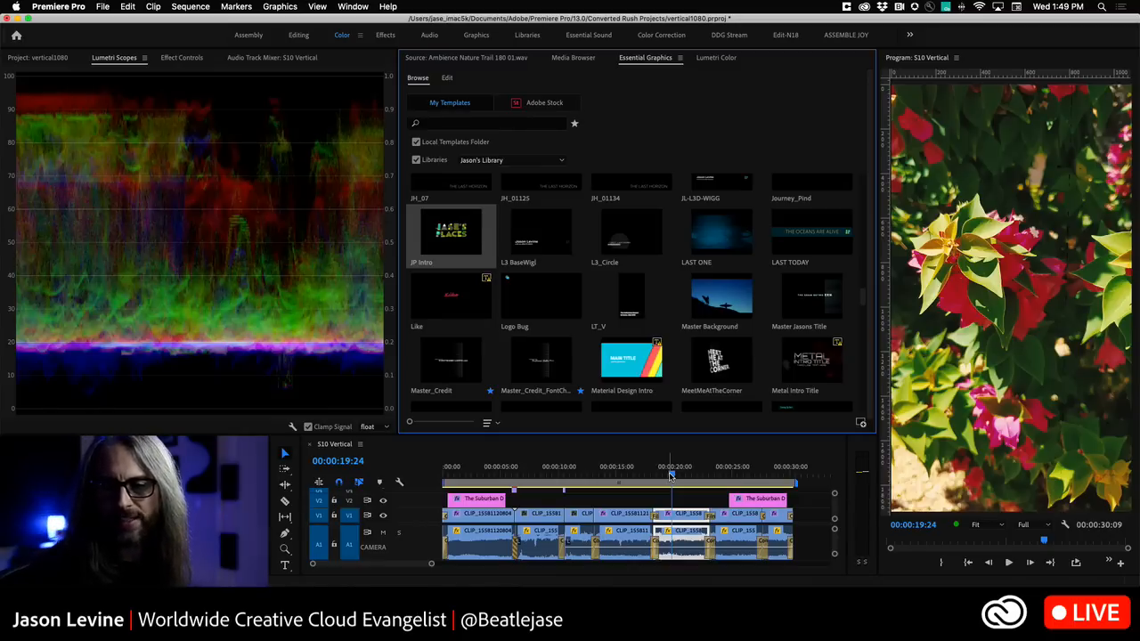
# Step: Play the sequence briefly from its start and park the playhead on the opening title at 00:00:02:03
pyautogui.moveTo(671, 476); pyautogui.dragTo(357, 479)
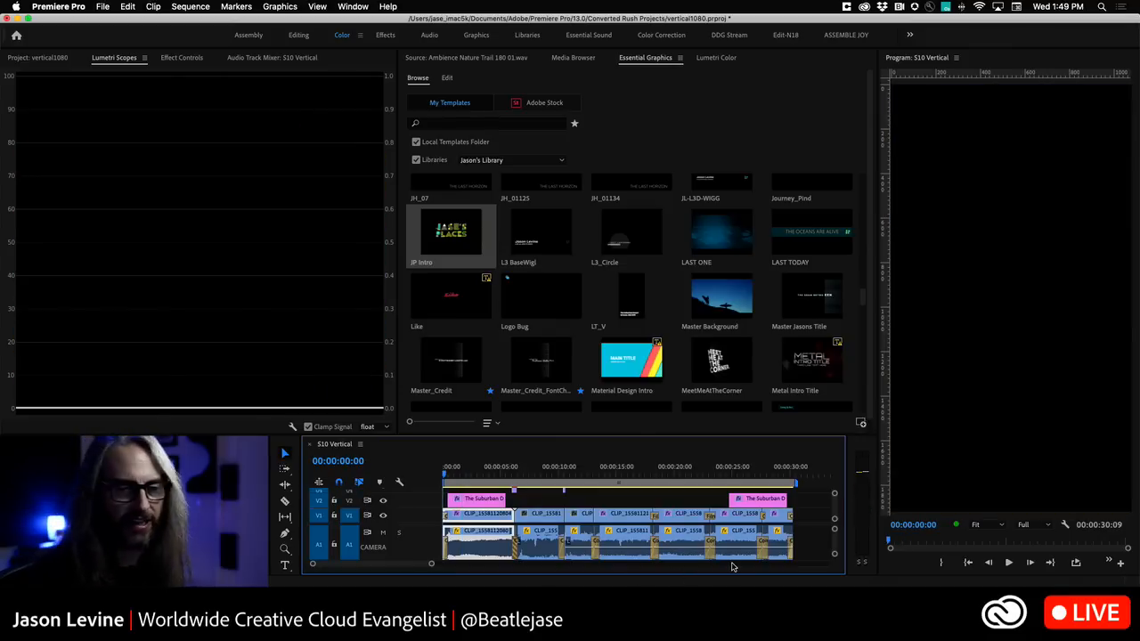
pyautogui.press('space')
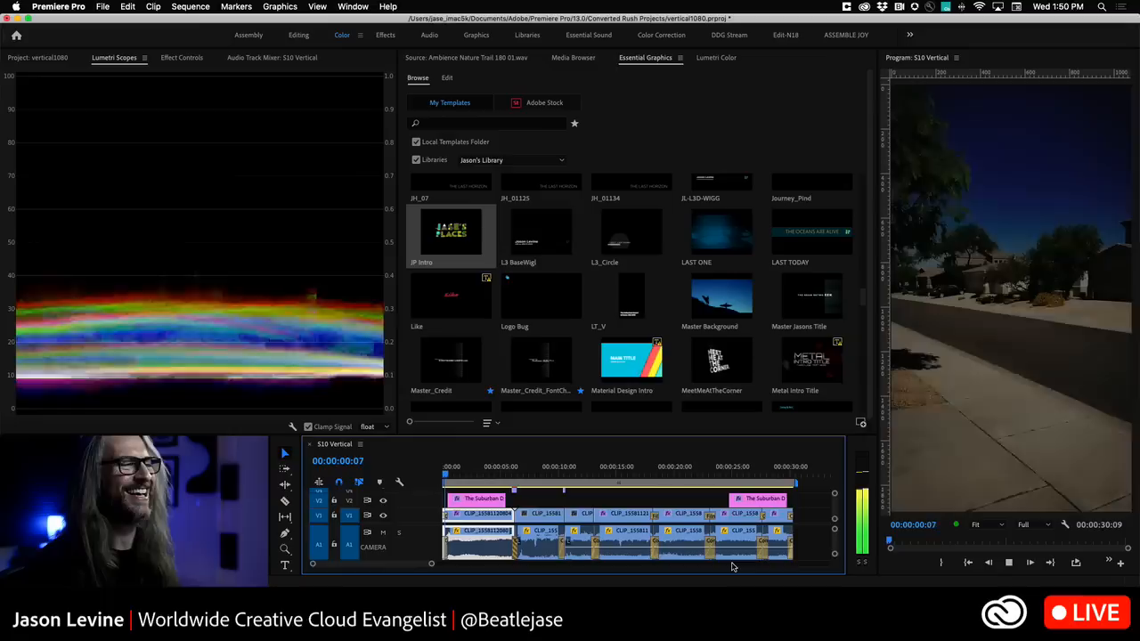
pyautogui.press('space')
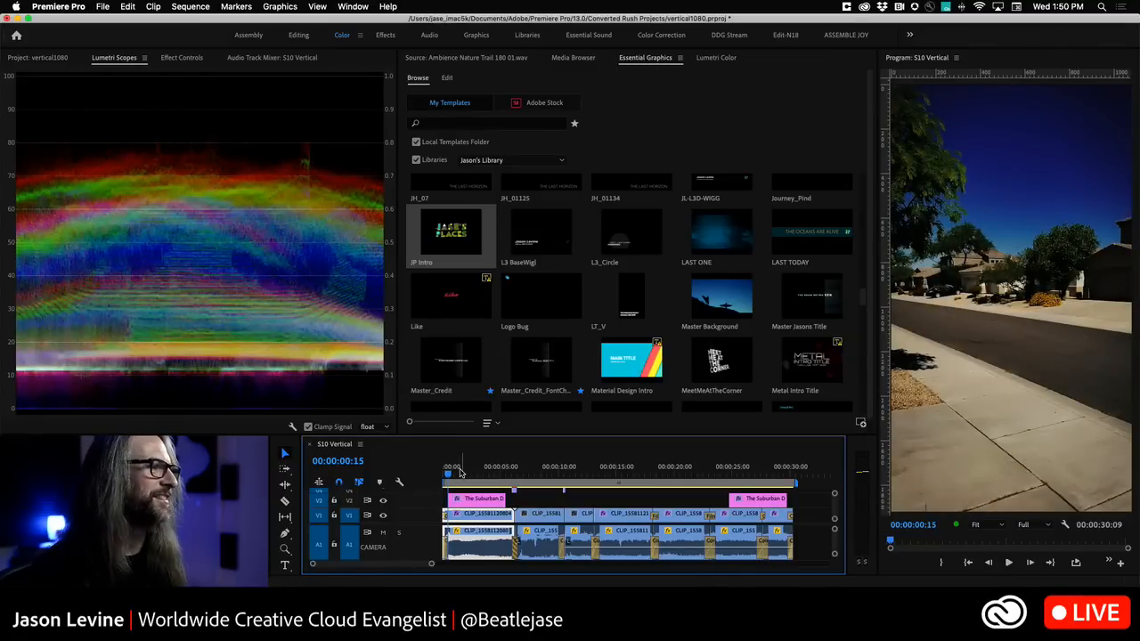
pyautogui.moveTo(446, 472)
pyautogui.mouseDown()
pyautogui.moveTo(679, 472)
pyautogui.moveTo(448, 476)
pyautogui.moveTo(465, 476)
pyautogui.mouseUp()
pyautogui.press('space')
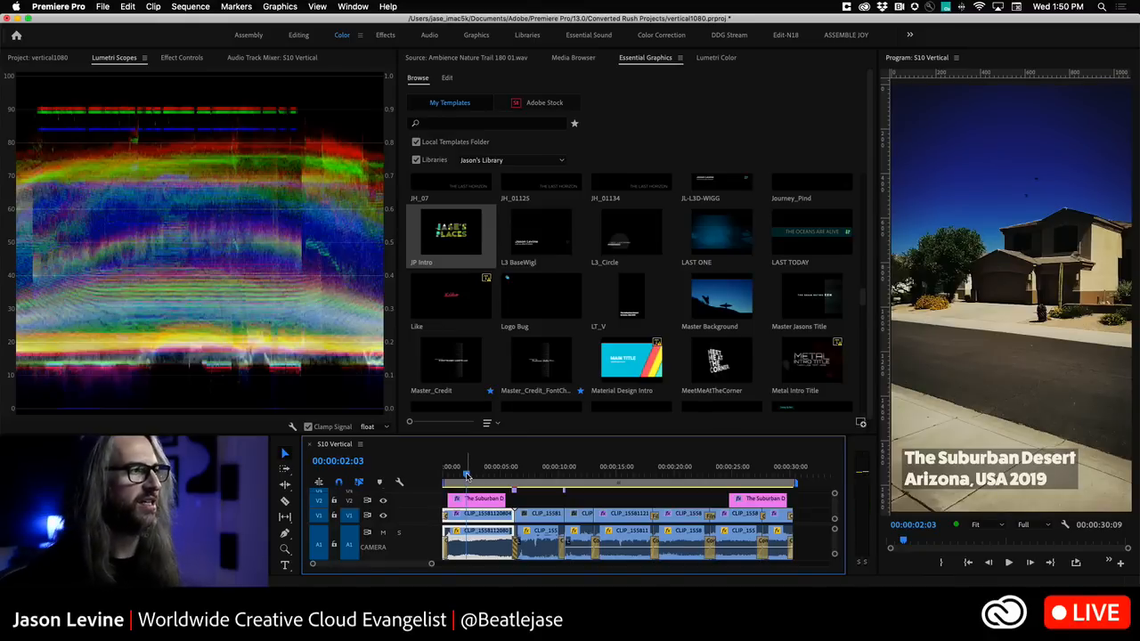
# Step: Delete both The Suburban Desert title clips from track V2, at the start and end of the sequence
pyautogui.click(667, 83)
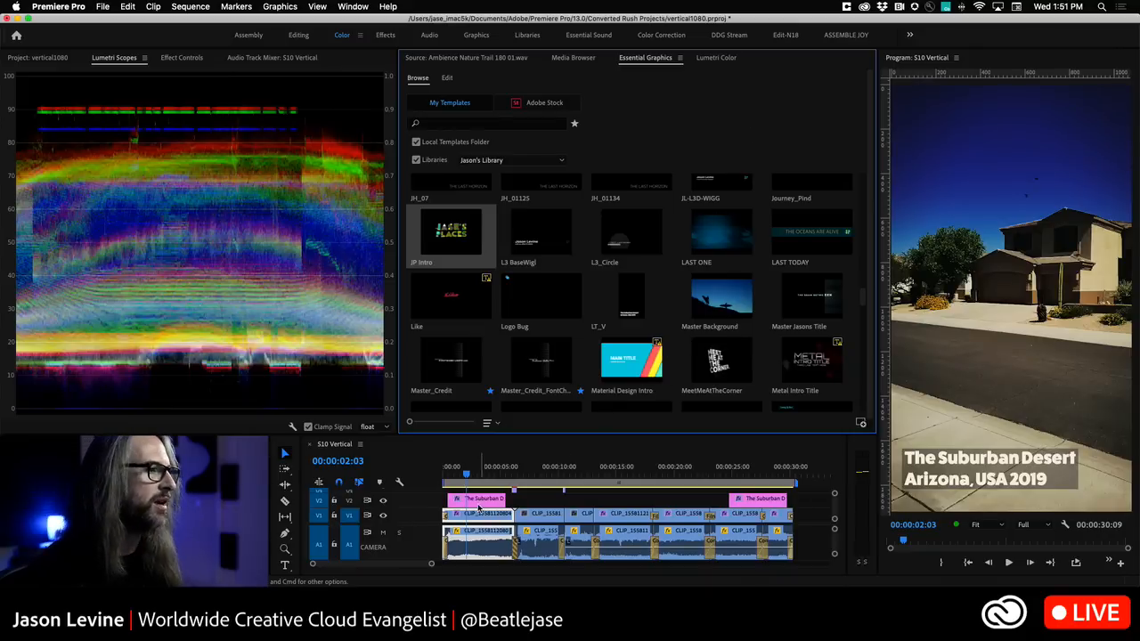
pyautogui.click(478, 504)
pyautogui.press('Delete')
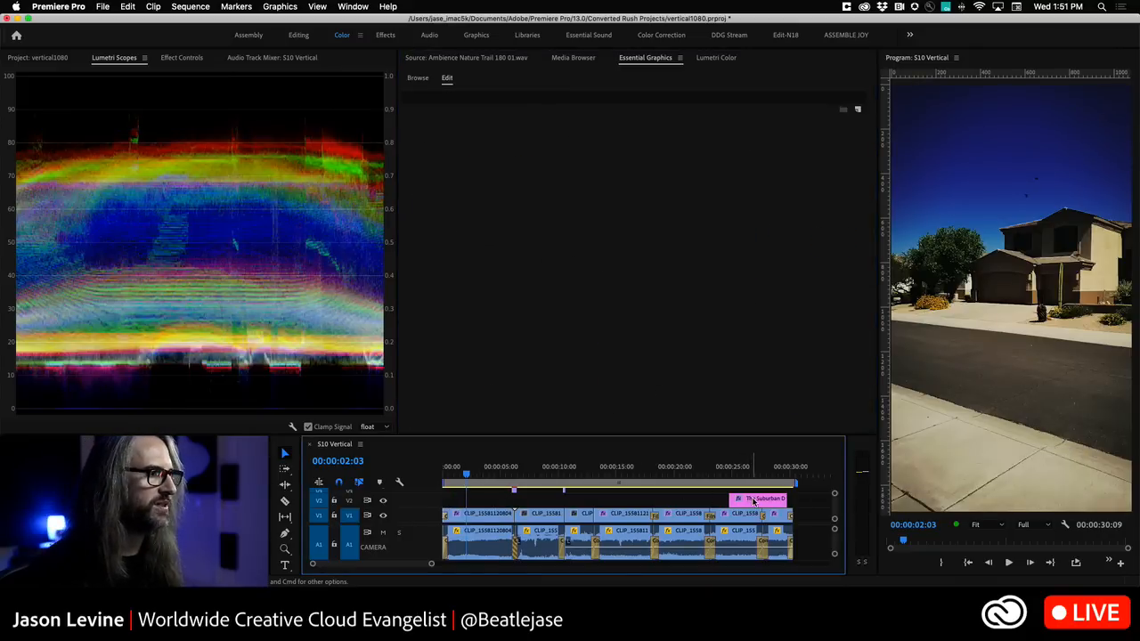
pyautogui.click(743, 505)
pyautogui.press('Delete')
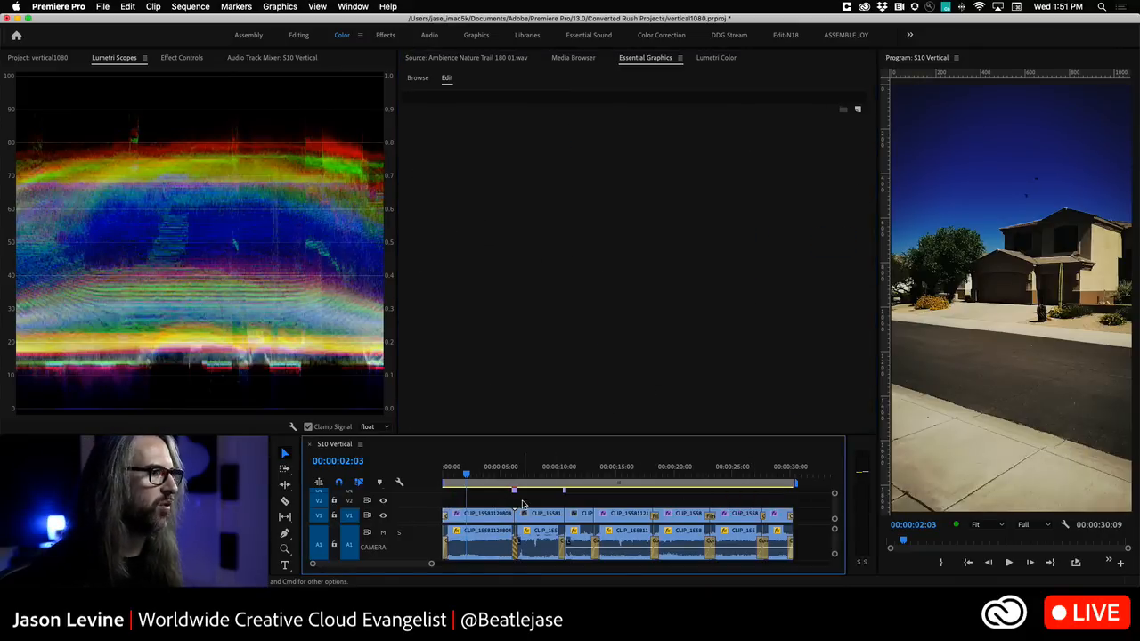
# Step: Display the available type tools and activate the horizontal Type Tool
pyautogui.click(279, 444)
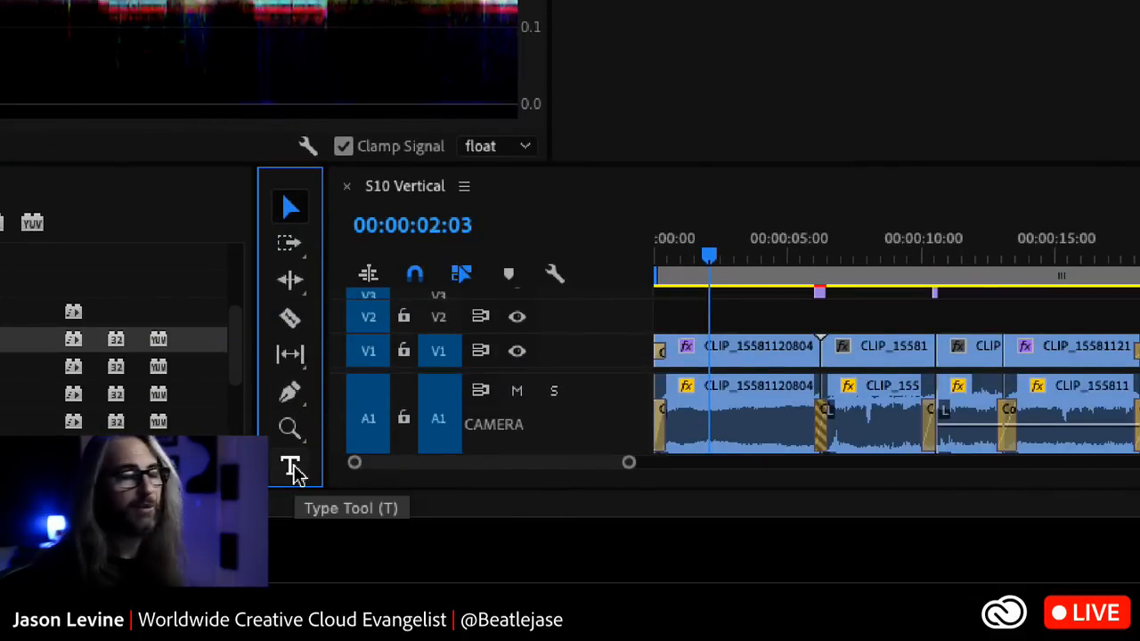
pyautogui.click(294, 469)
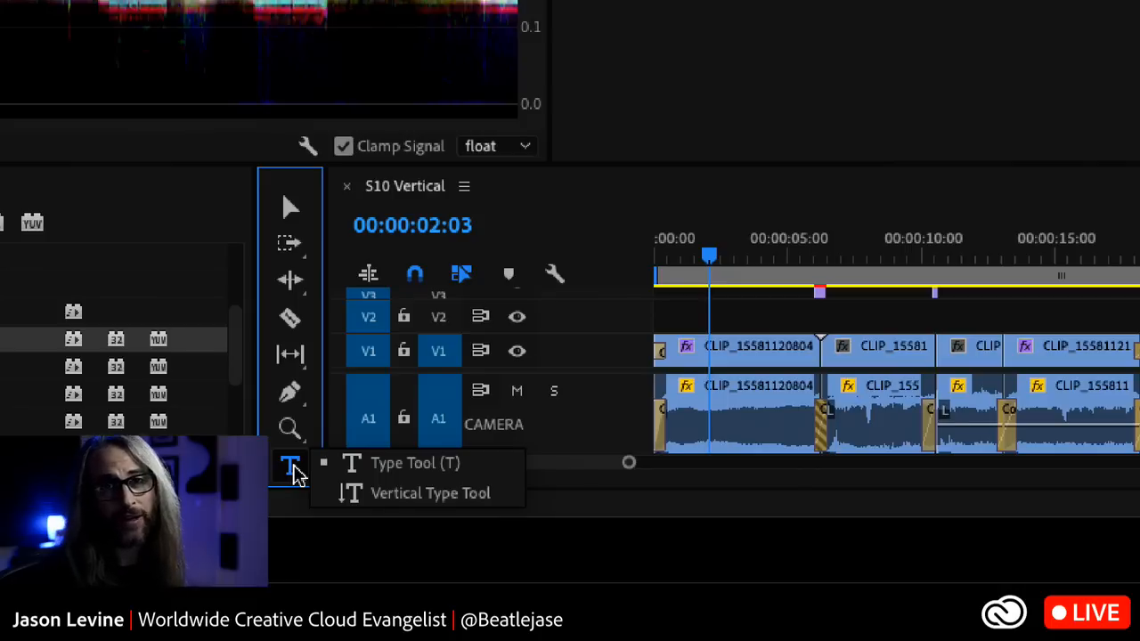
pyautogui.click(356, 463)
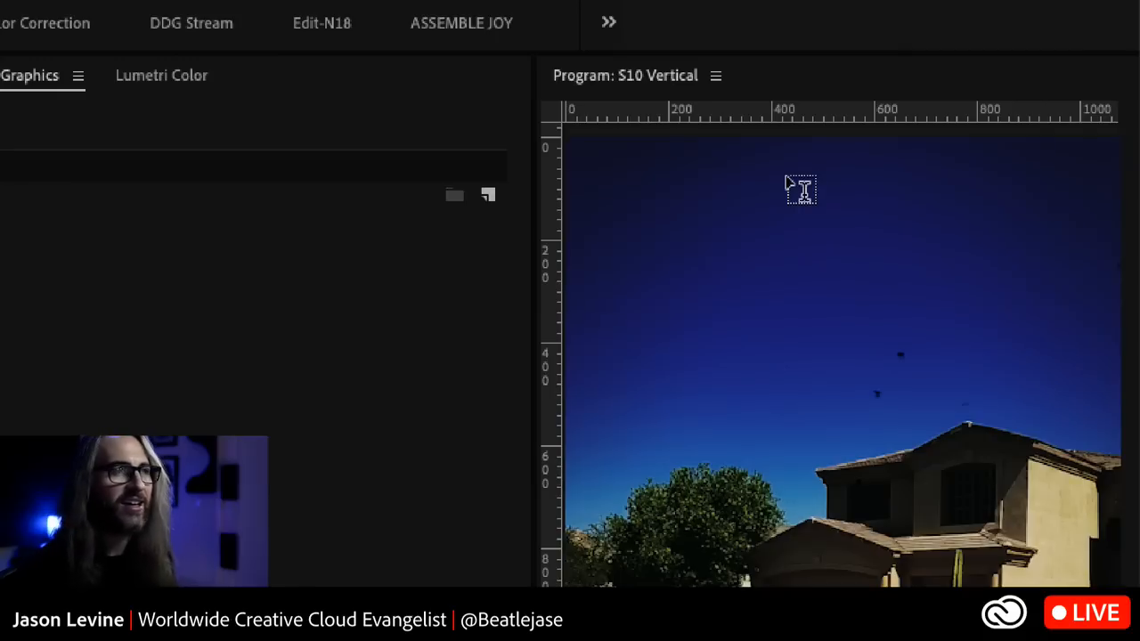
# Step: Add a magenta vertical guide to the Program monitor, 50 pixels from the left edge of the frame
pyautogui.click(764, 74)
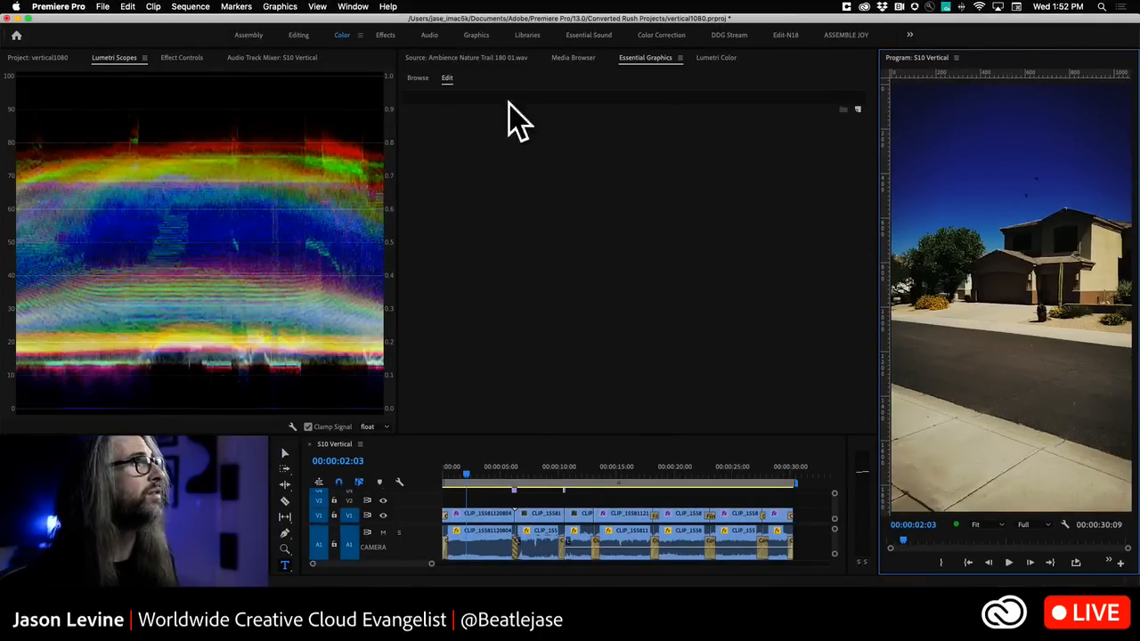
pyautogui.click(317, 6)
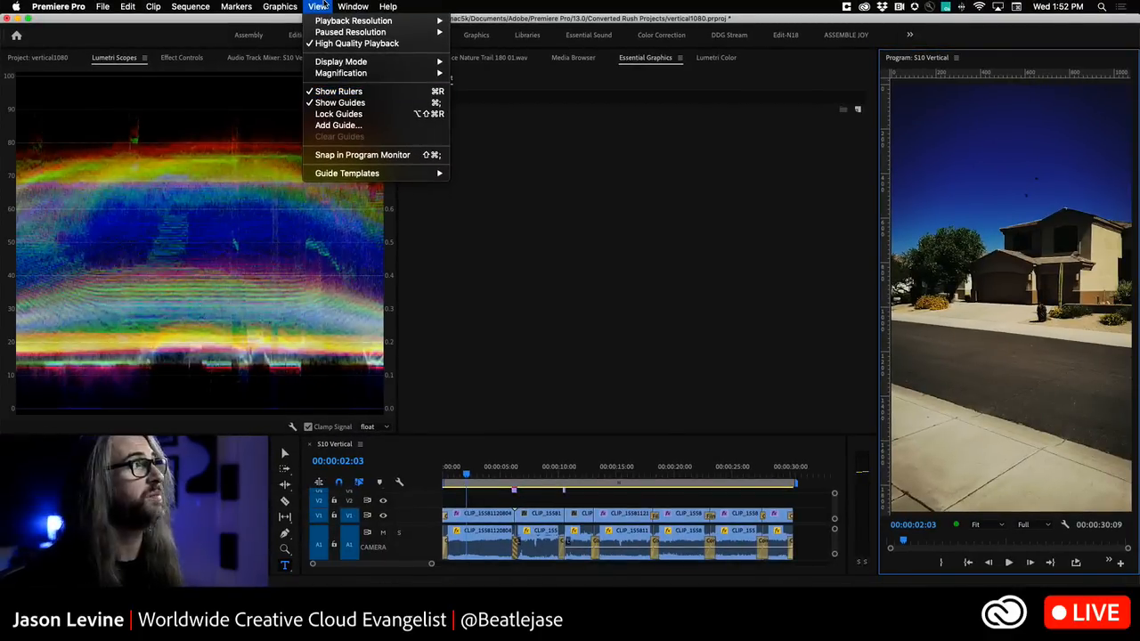
pyautogui.click(391, 126)
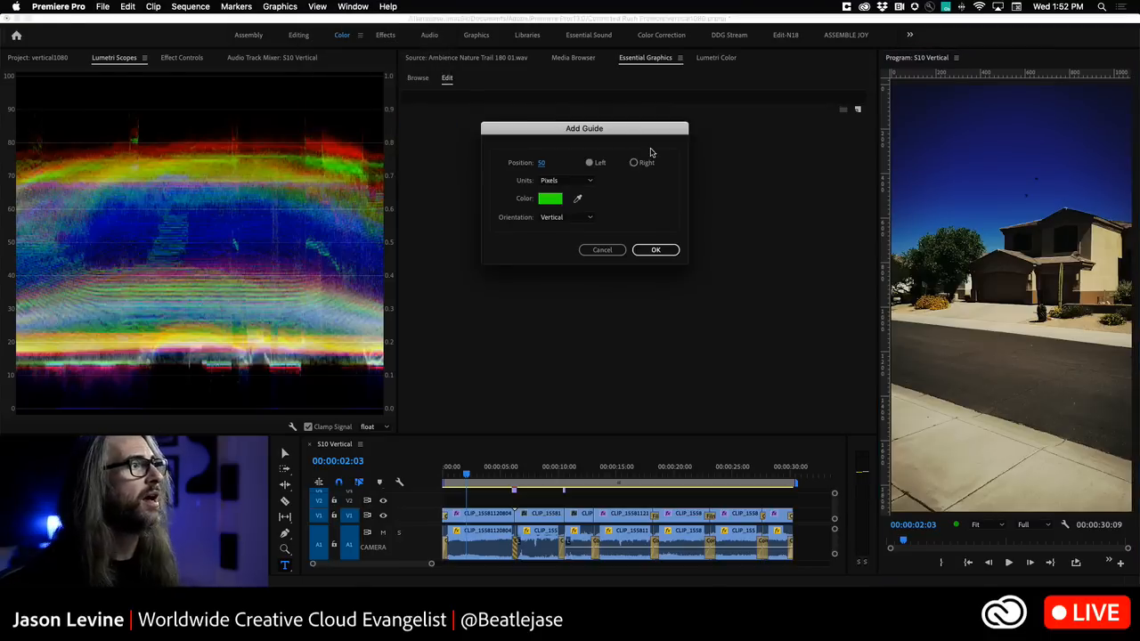
pyautogui.moveTo(594, 135); pyautogui.dragTo(694, 119)
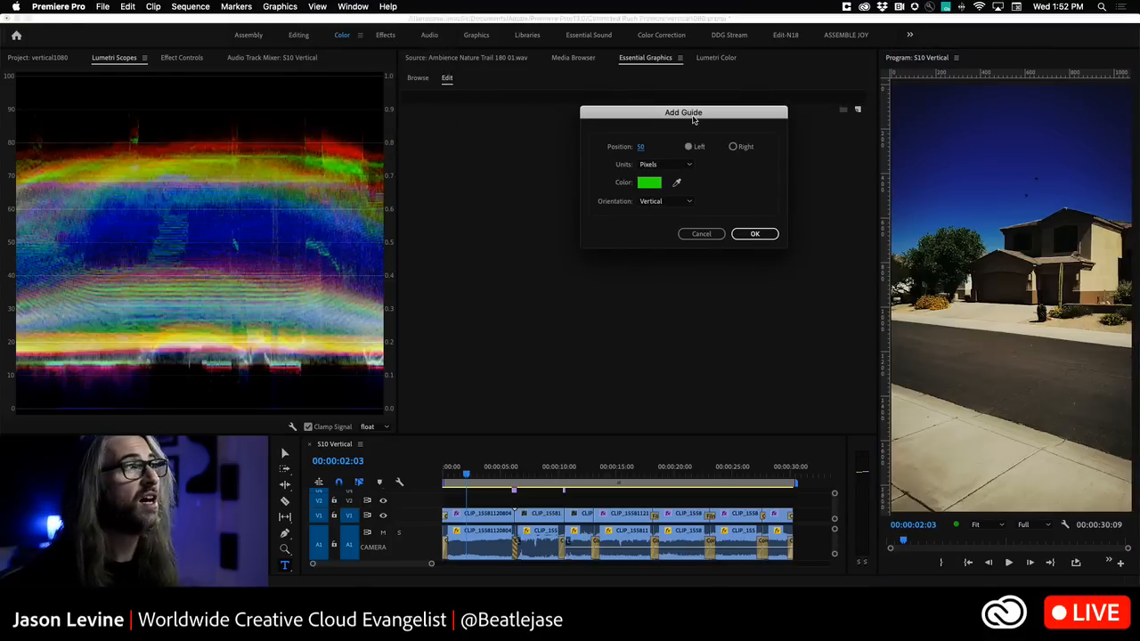
pyautogui.click(655, 184)
pyautogui.click(598, 281)
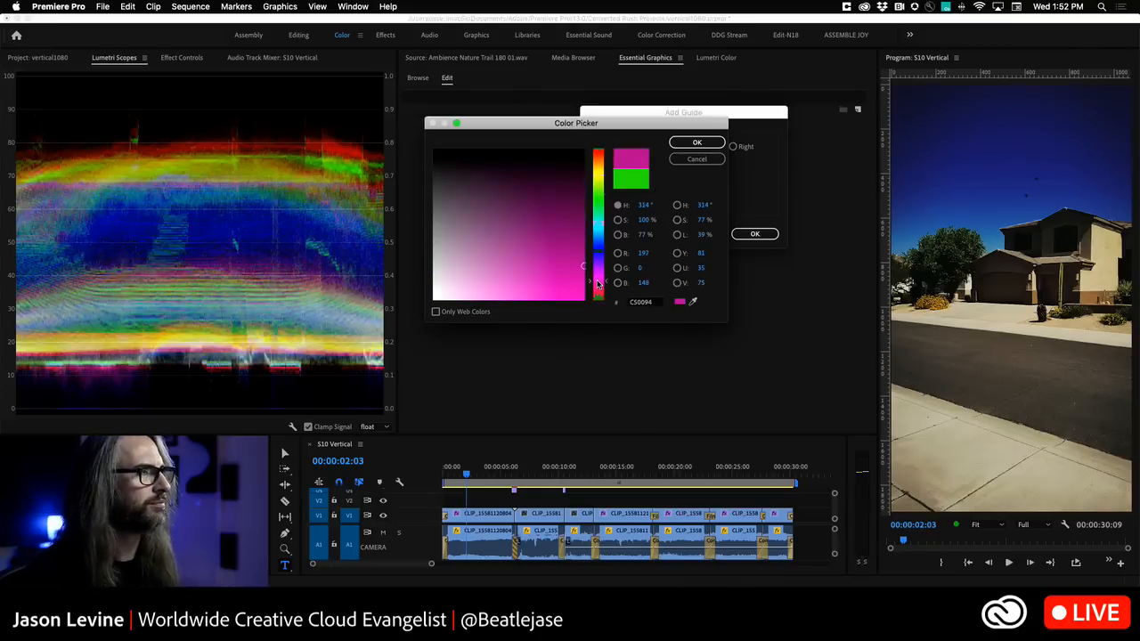
pyautogui.moveTo(599, 282); pyautogui.dragTo(552, 267)
pyautogui.click(697, 142)
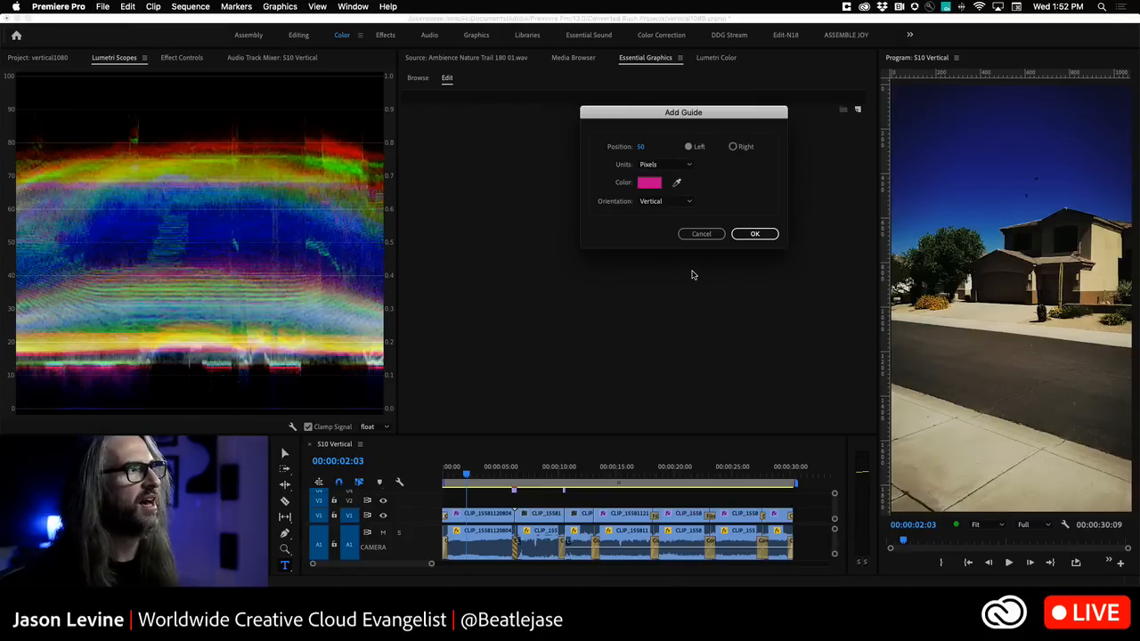
pyautogui.click(760, 234)
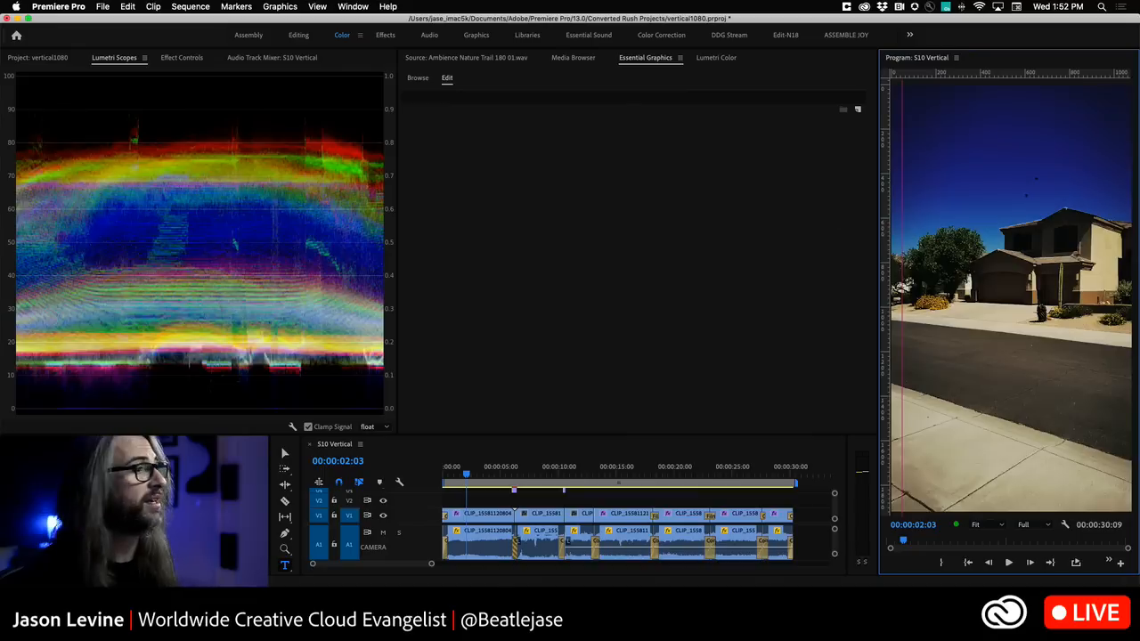
# Step: Show the safe margins in the Program monitor and align the vertical guide with the left action-safe edge at about 56 pixels
pyautogui.click(285, 453)
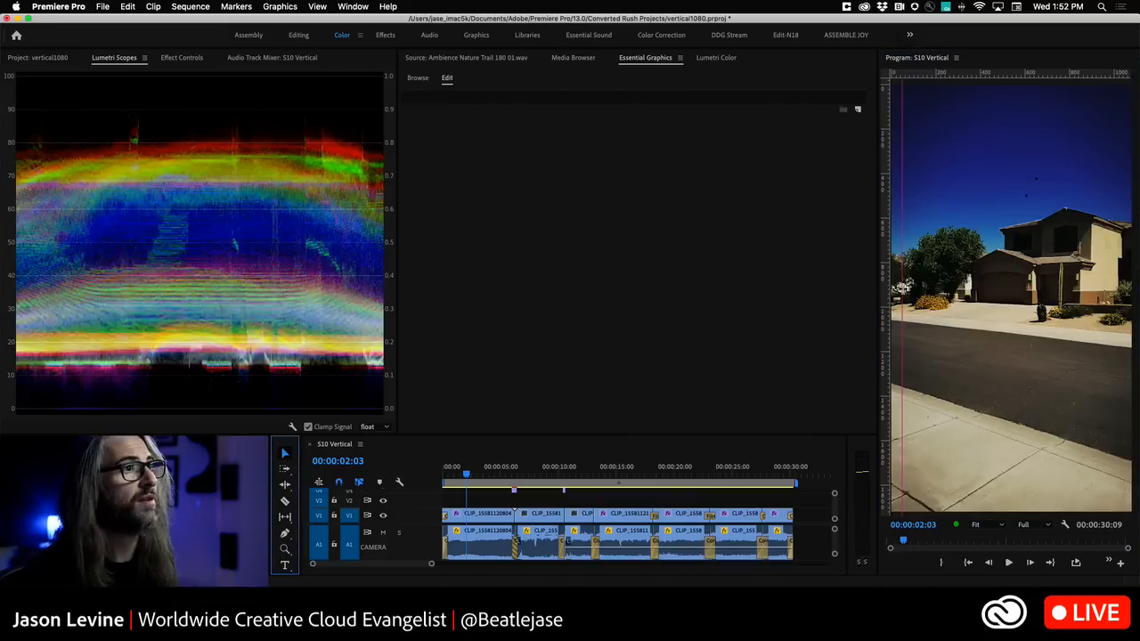
pyautogui.moveTo(902, 291); pyautogui.dragTo(931, 300)
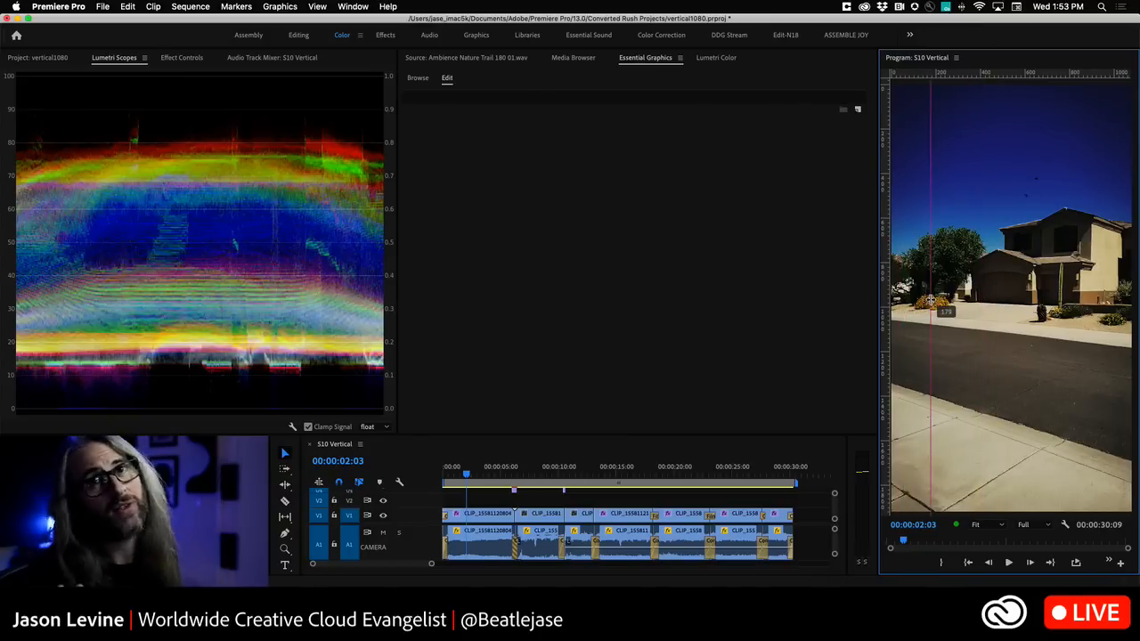
pyautogui.moveTo(930, 300); pyautogui.dragTo(915, 301)
pyautogui.click(1066, 524)
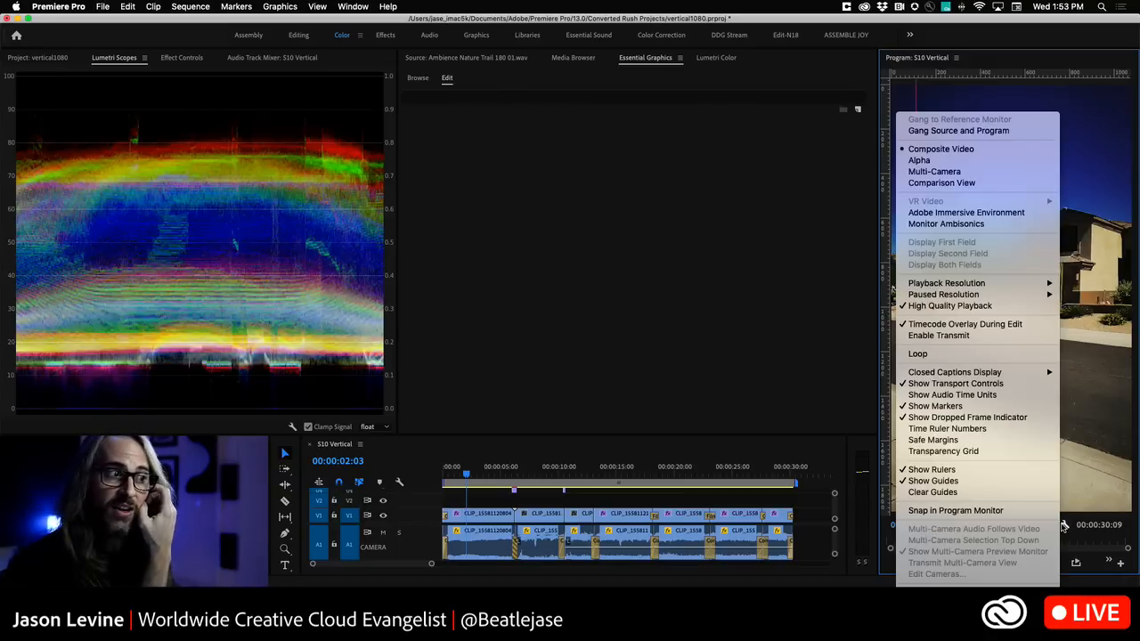
pyautogui.click(995, 442)
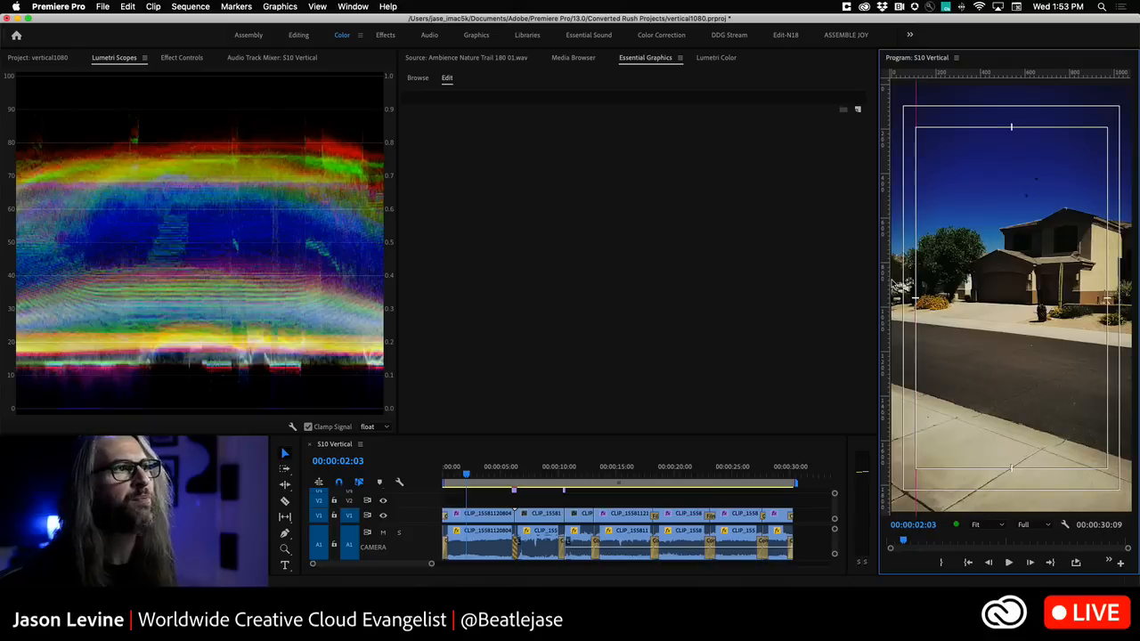
pyautogui.moveTo(916, 93); pyautogui.dragTo(903, 94)
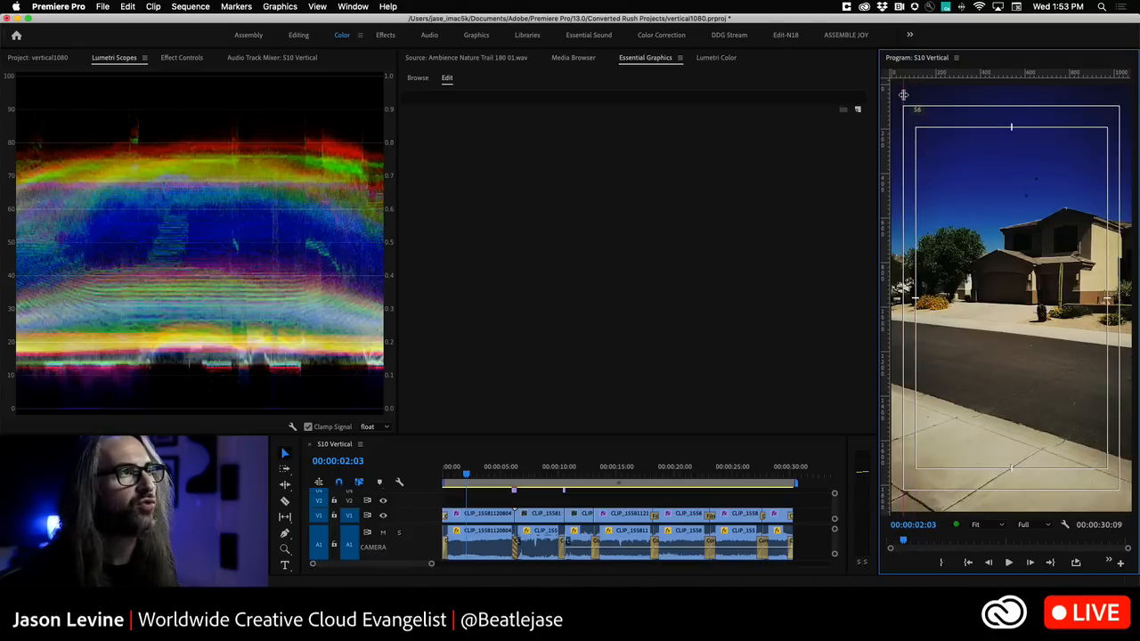
# Step: Add ruler guides along the right, top and bottom safe-margin edges and the vertical centre of the frame, and hide the safe margins
pyautogui.moveTo(886, 144); pyautogui.dragTo(1119, 158)
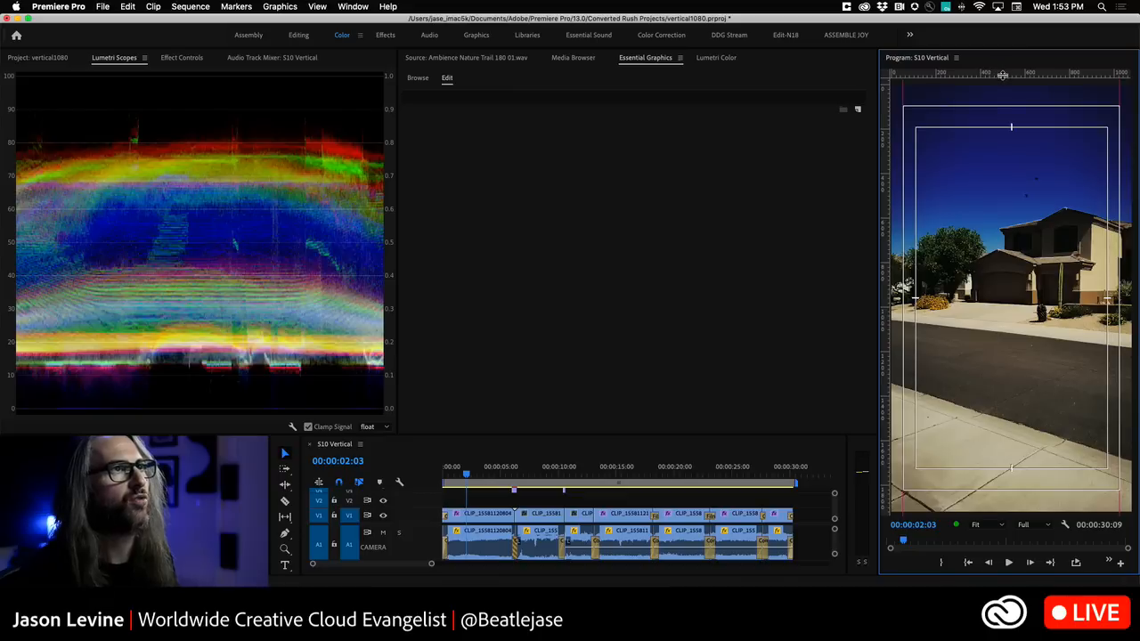
pyautogui.moveTo(1001, 75); pyautogui.dragTo(1001, 125)
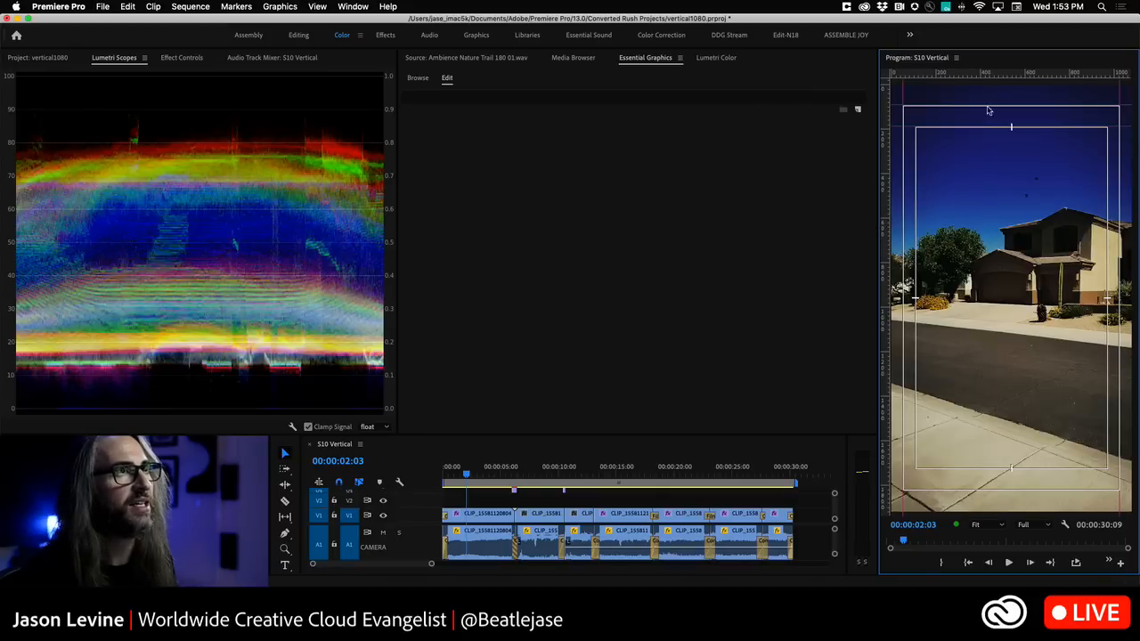
pyautogui.moveTo(994, 72); pyautogui.dragTo(1015, 468)
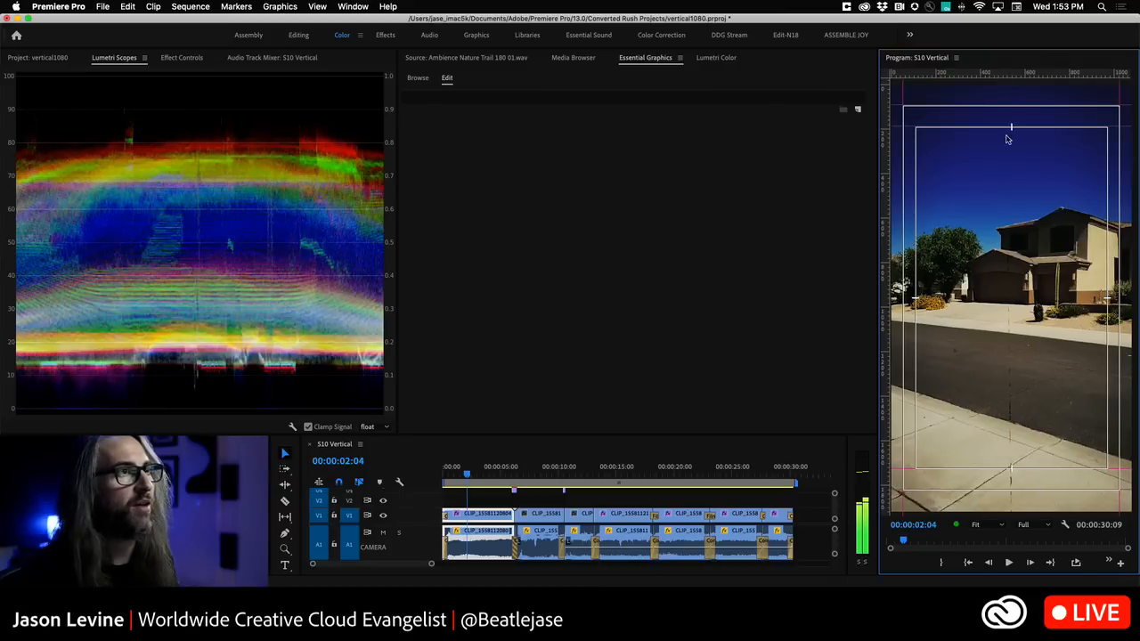
pyautogui.moveTo(998, 73); pyautogui.dragTo(1015, 298)
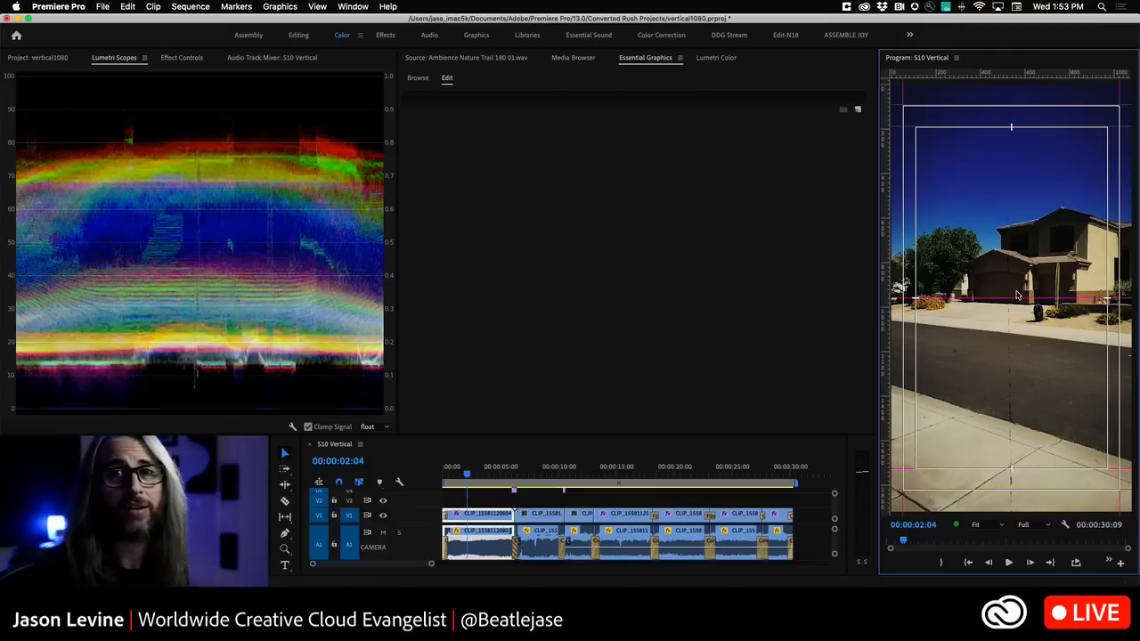
pyautogui.click(1065, 527)
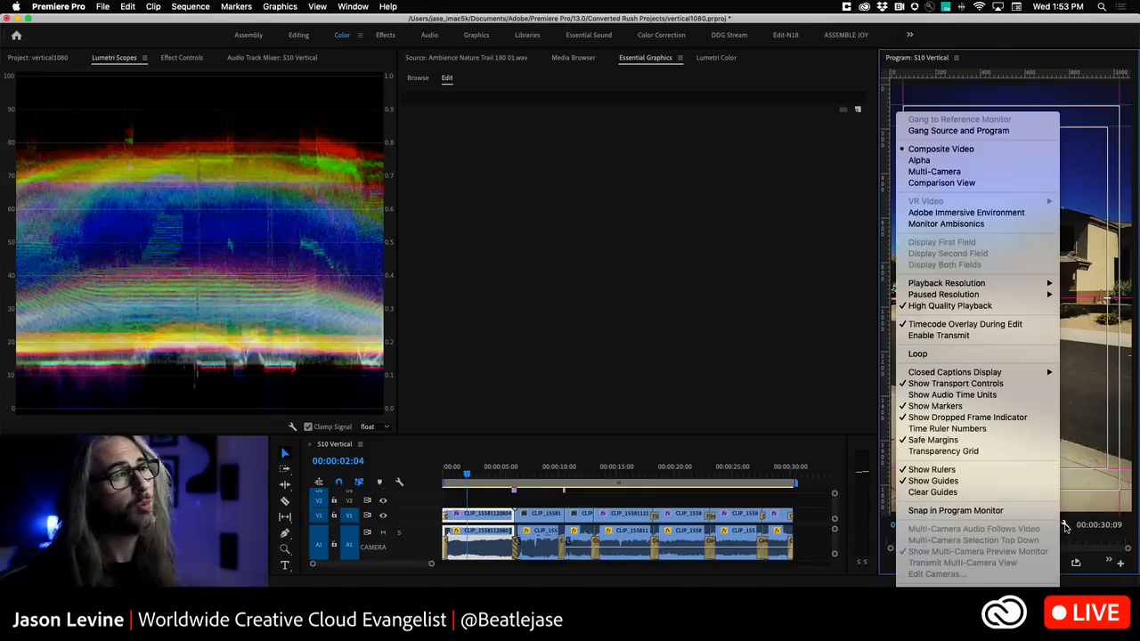
pyautogui.click(987, 439)
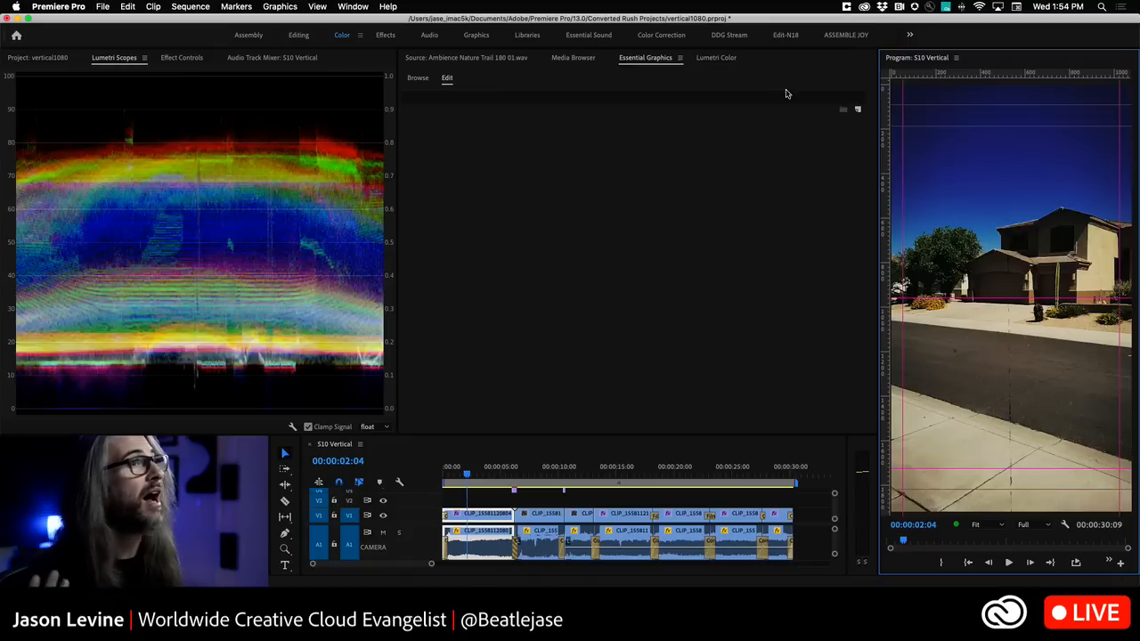
# Step: Save the current guides as a guide template named General 9x16
pyautogui.click(342, 8)
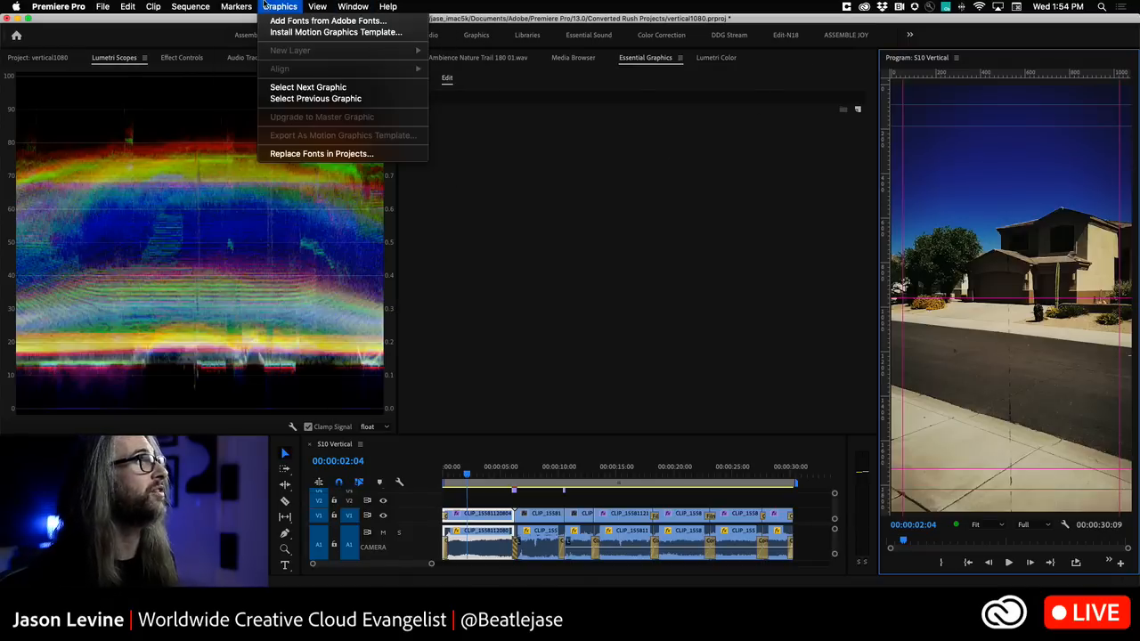
pyautogui.moveTo(313, 6)
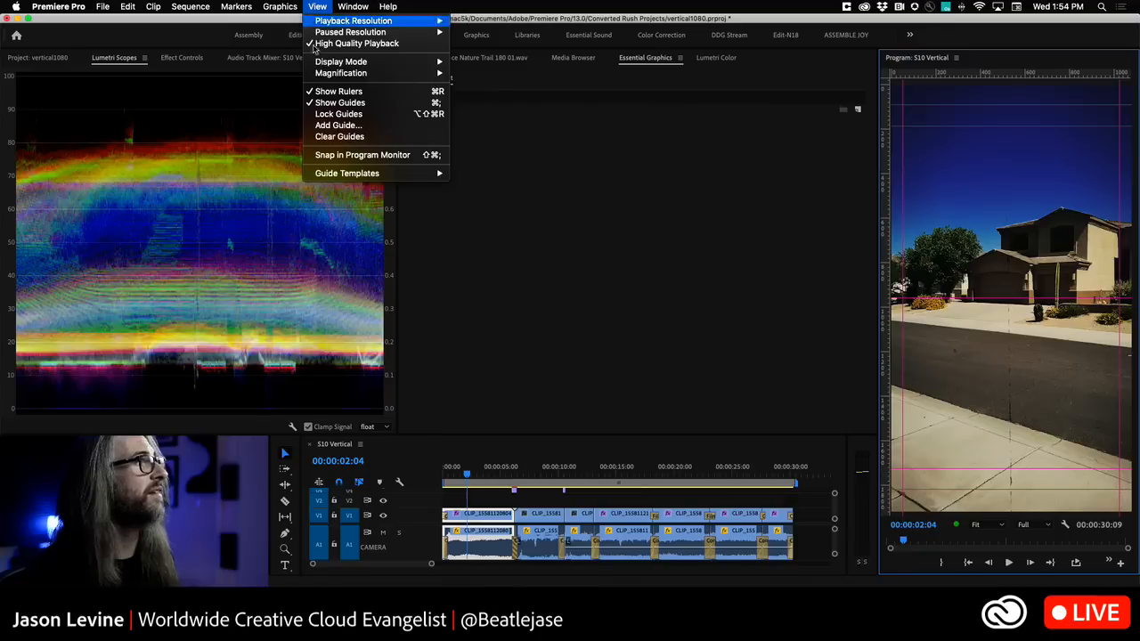
pyautogui.moveTo(341, 177)
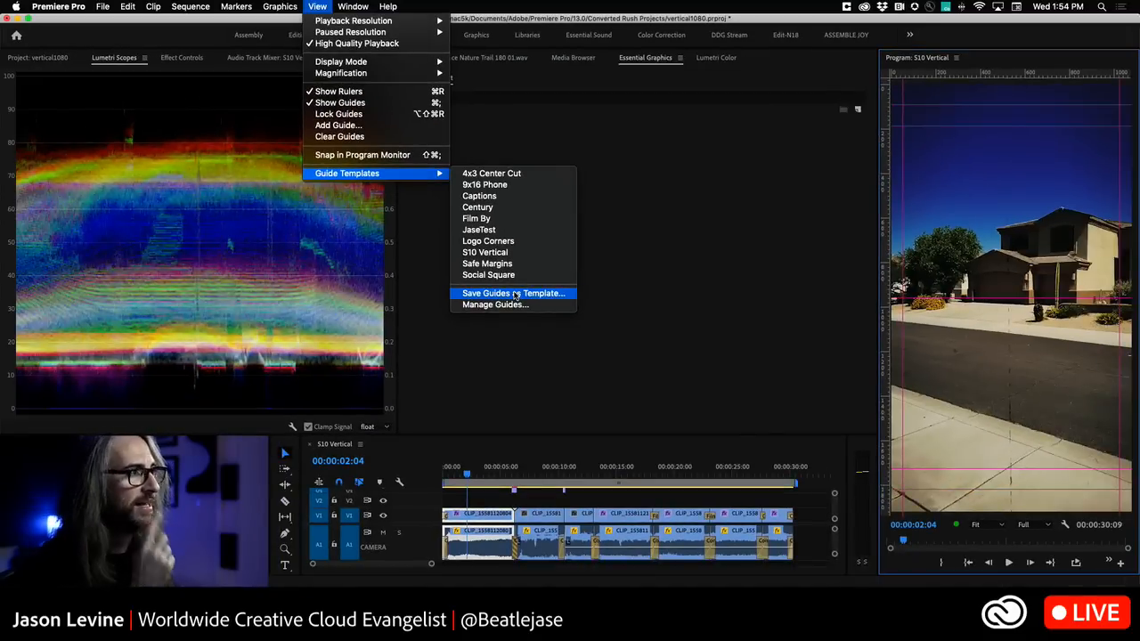
pyautogui.click(515, 295)
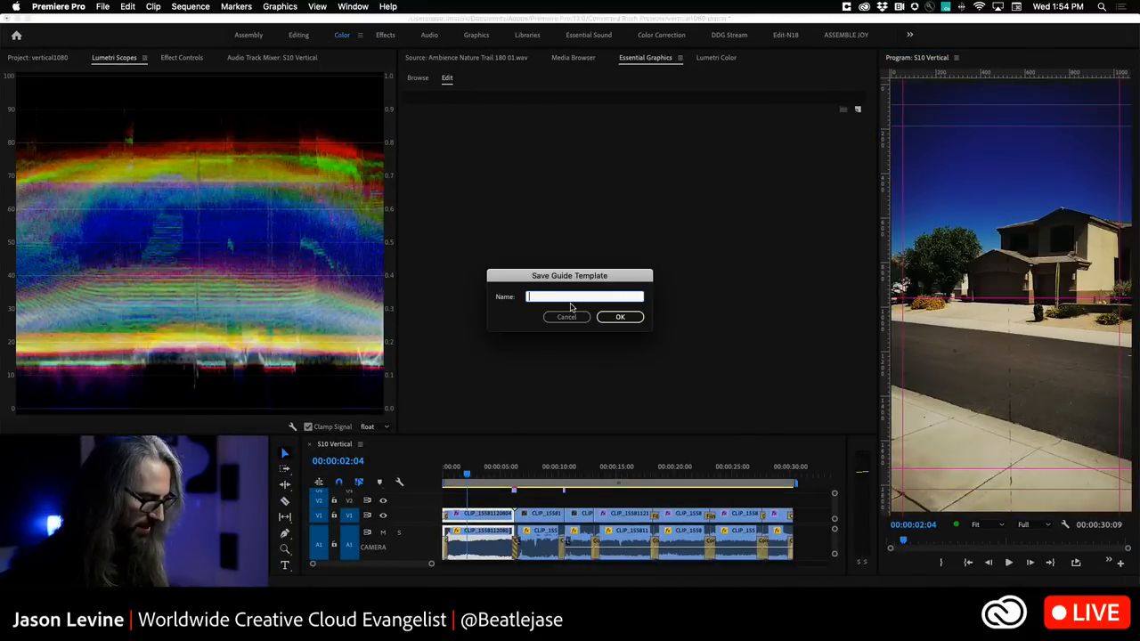
pyautogui.write('General 9x16')
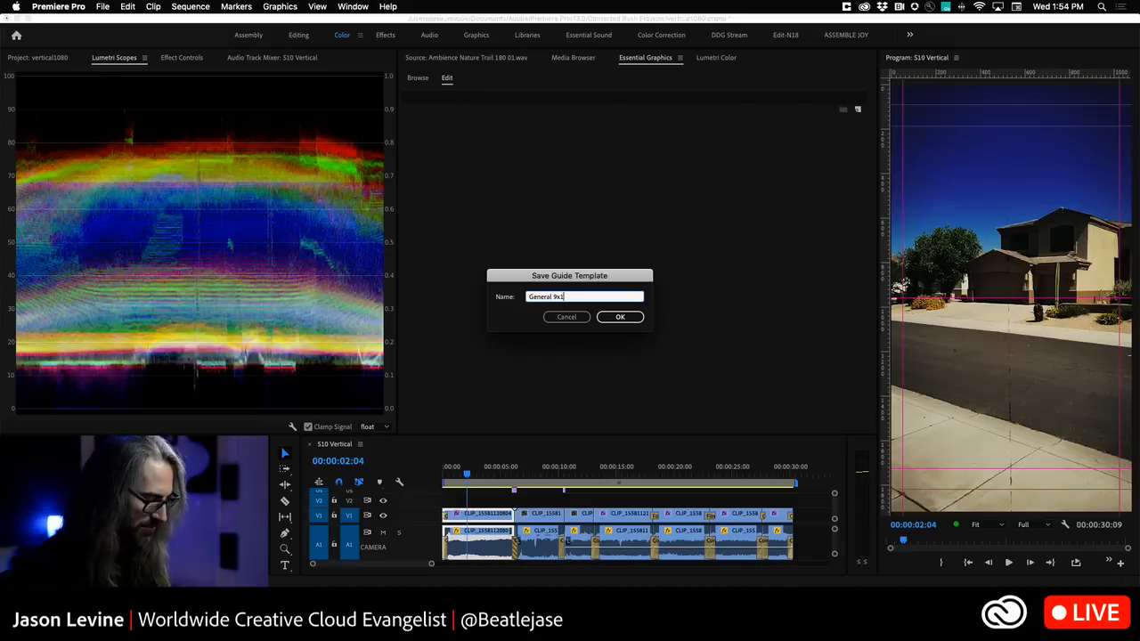
pyautogui.click(620, 317)
# Step: Check the list of guide templates for the General 9x16 entry
pyautogui.click(352, 6)
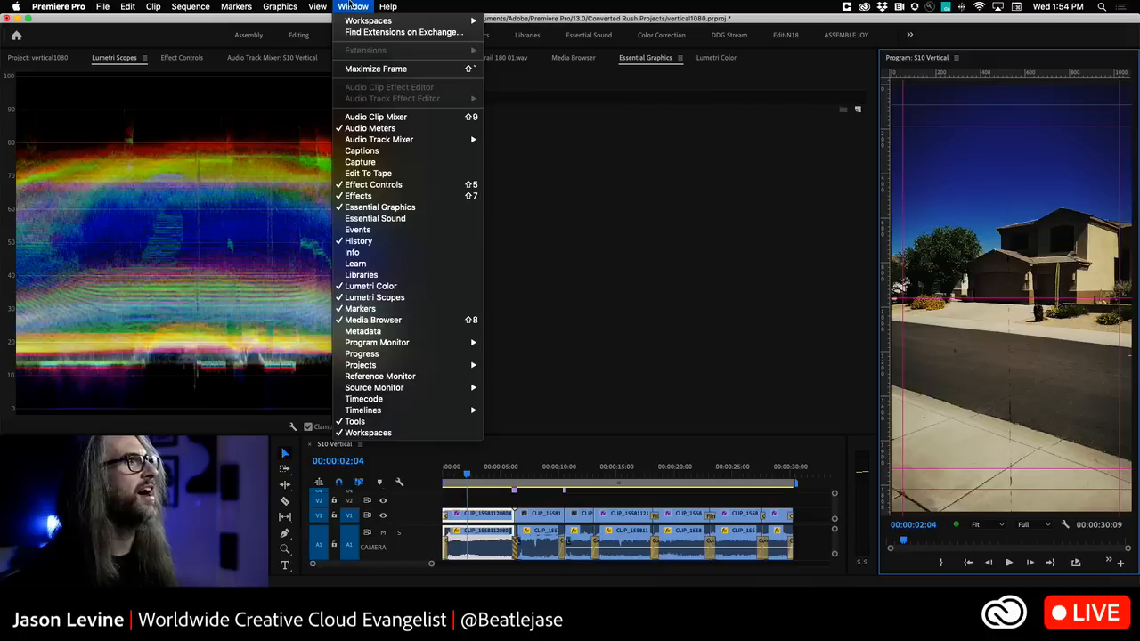
pyautogui.moveTo(317, 6)
pyautogui.moveTo(352, 172)
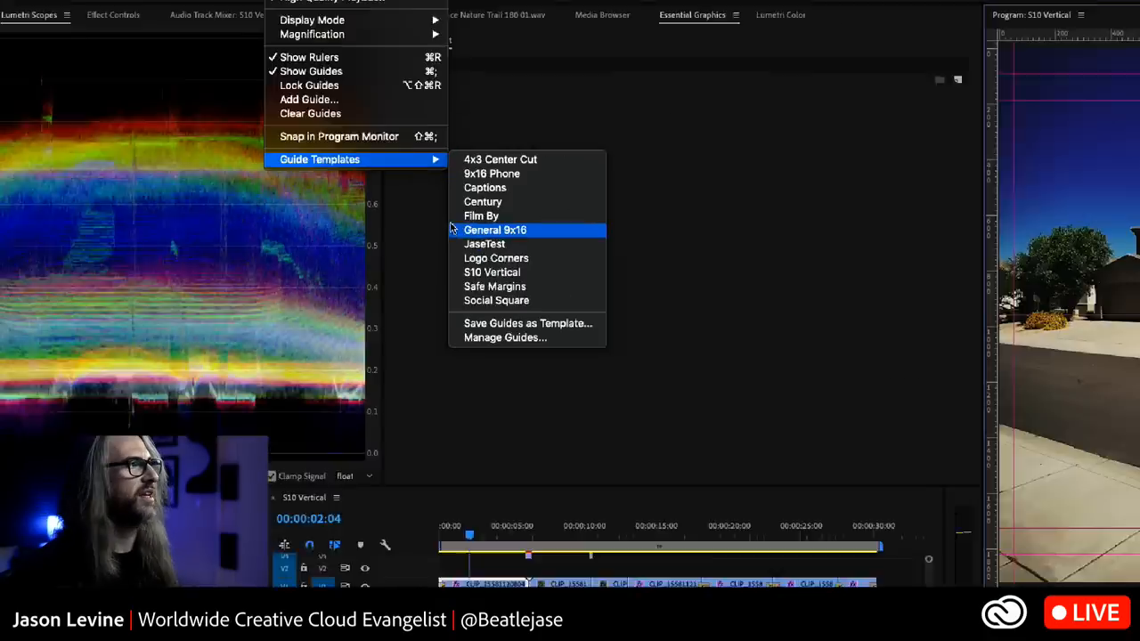
# Step: Clear the current guides from the Program monitor and apply the General 9x16 guide template
pyautogui.click(455, 234)
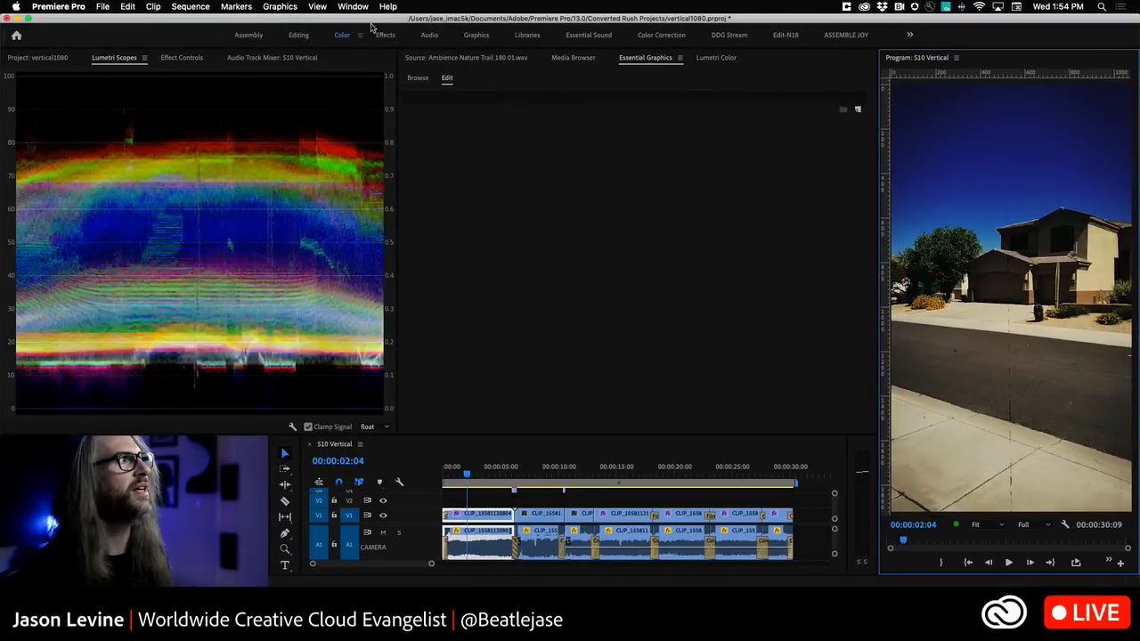
pyautogui.click(316, 6)
pyautogui.moveTo(360, 177)
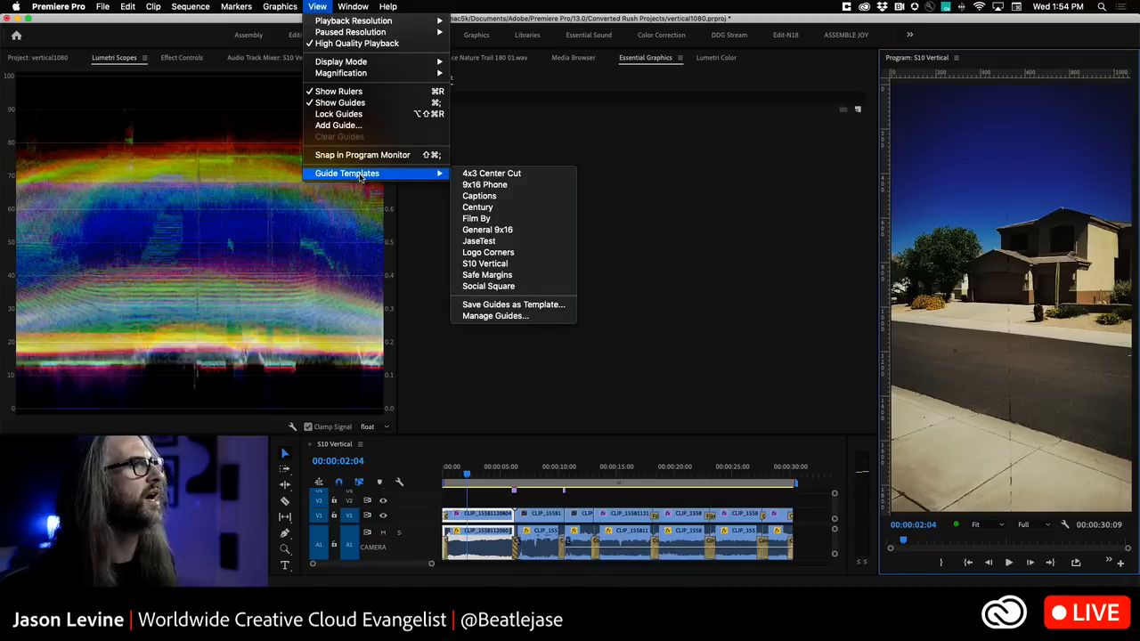
pyautogui.click(524, 230)
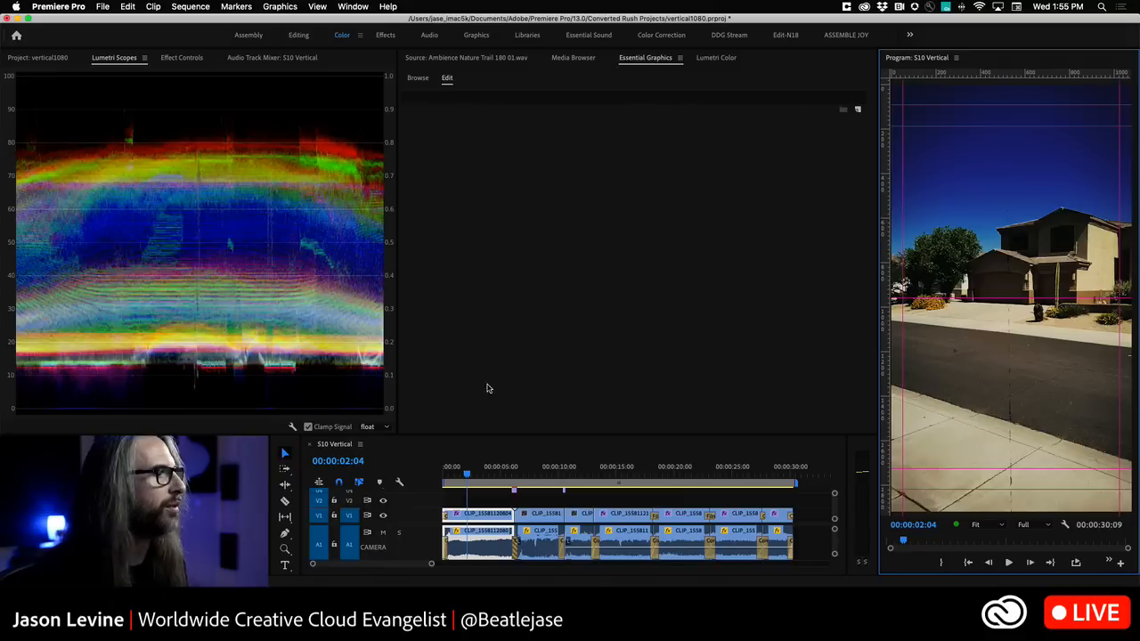
# Step: Add a title in the lower-left part of the frame reading The Suburban Desert, Arizona, USA and 2019 on three lines
pyautogui.click(285, 565)
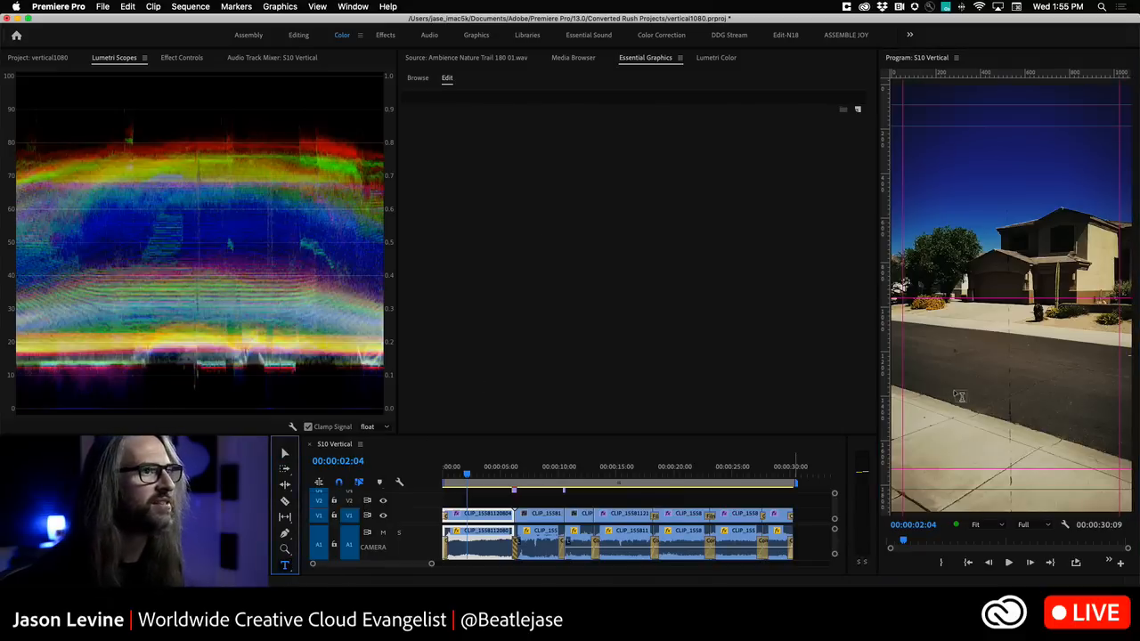
pyautogui.click(902, 460)
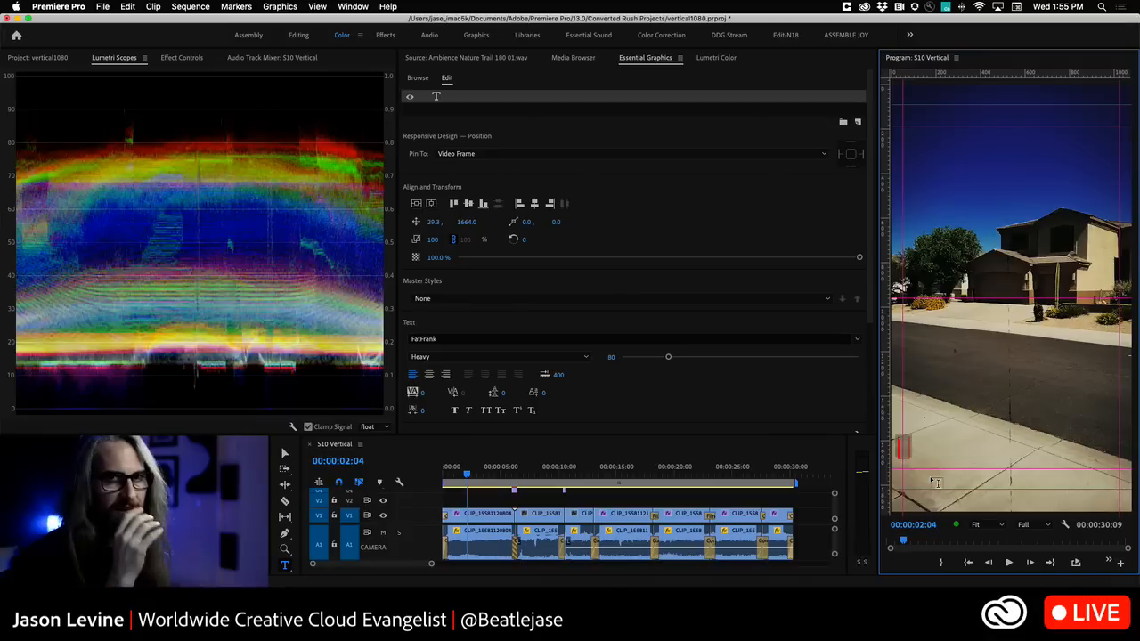
pyautogui.write('Th')
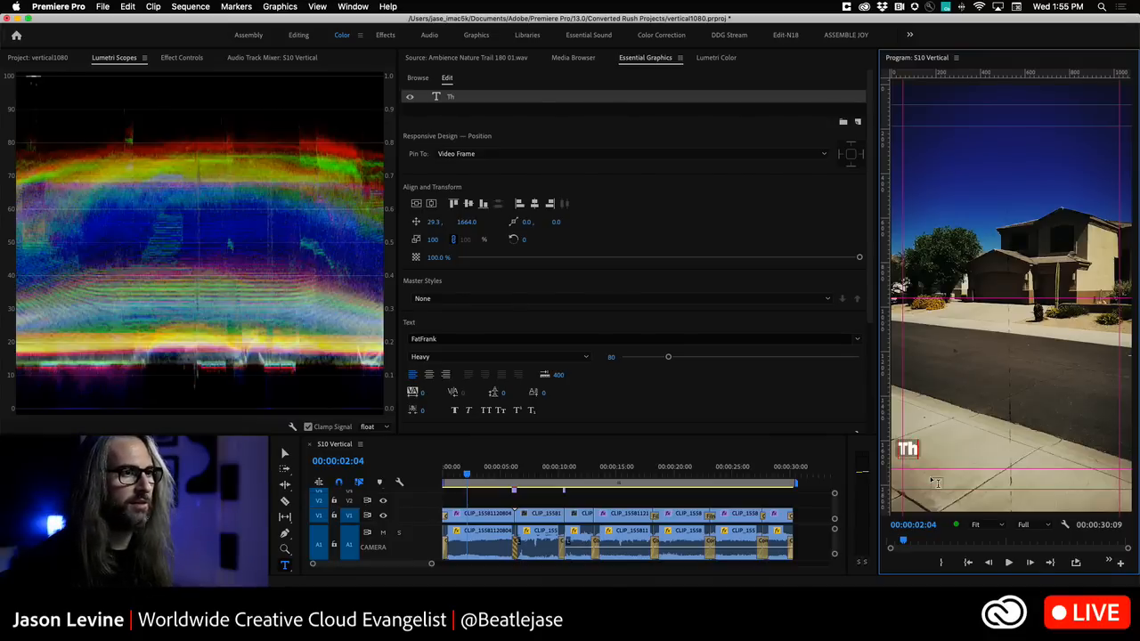
pyautogui.write('e Suburban Desert ')
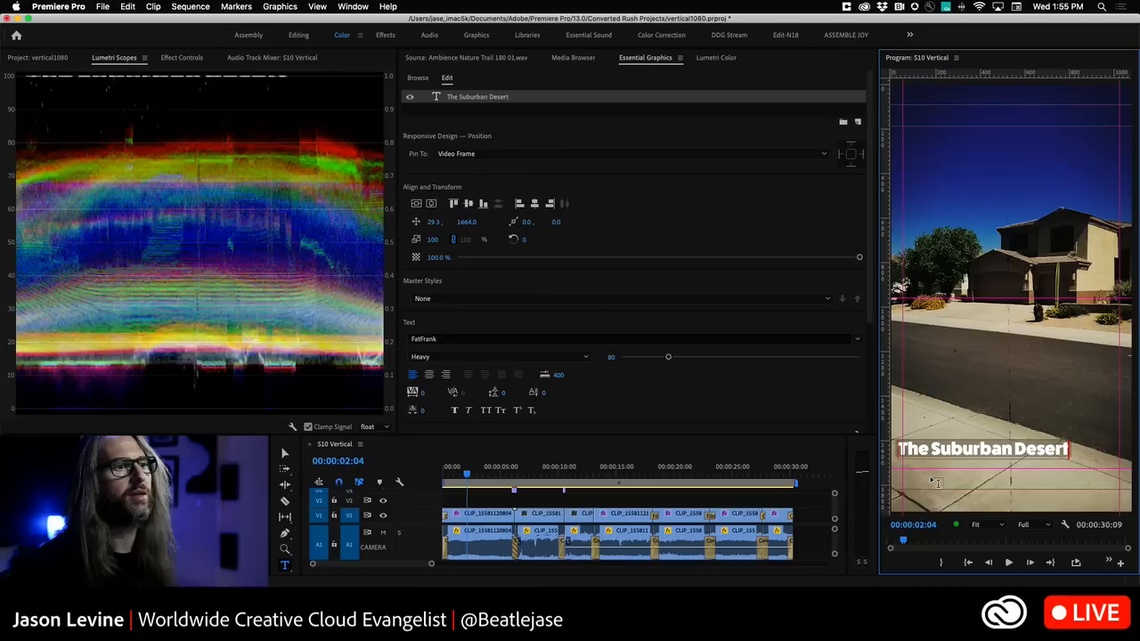
pyautogui.write('Arizon')
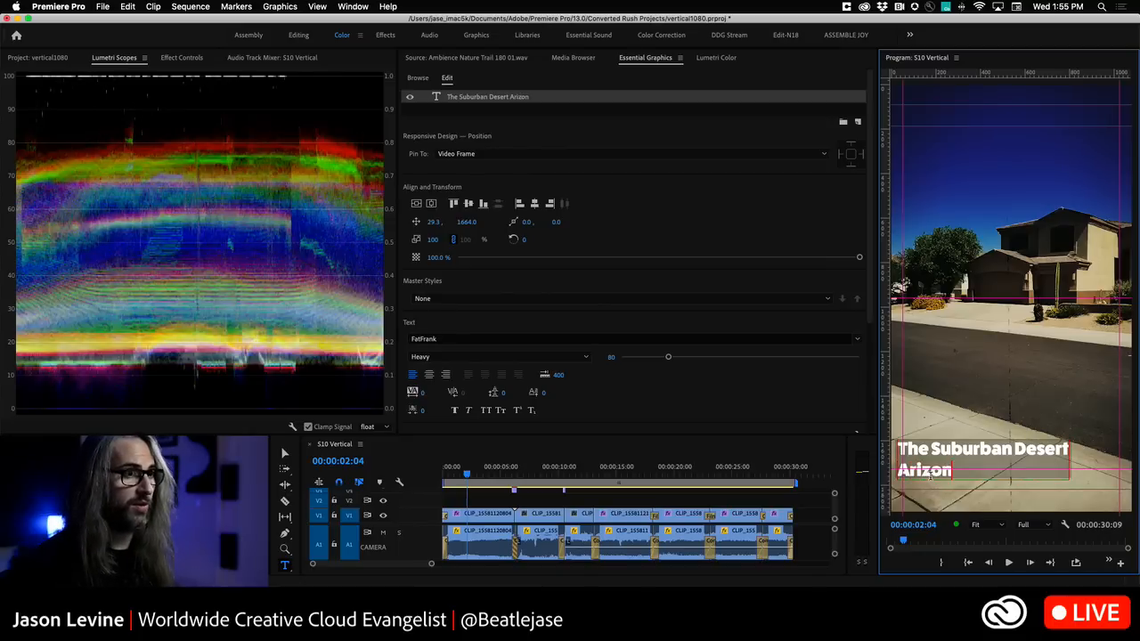
pyautogui.write('a, USA ')
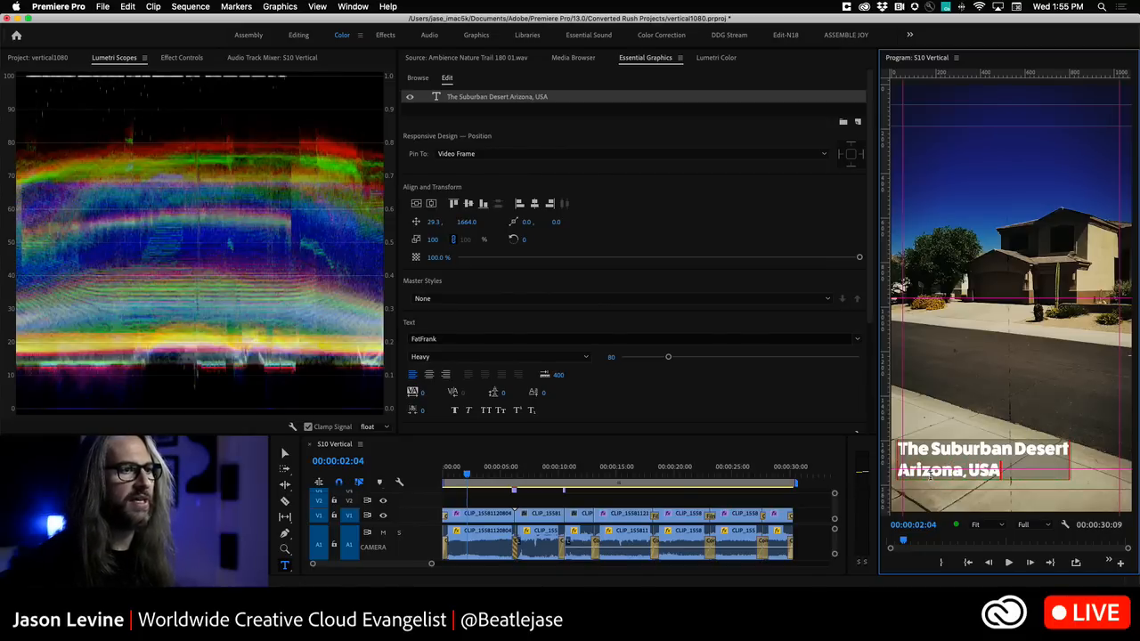
pyautogui.write('2019')
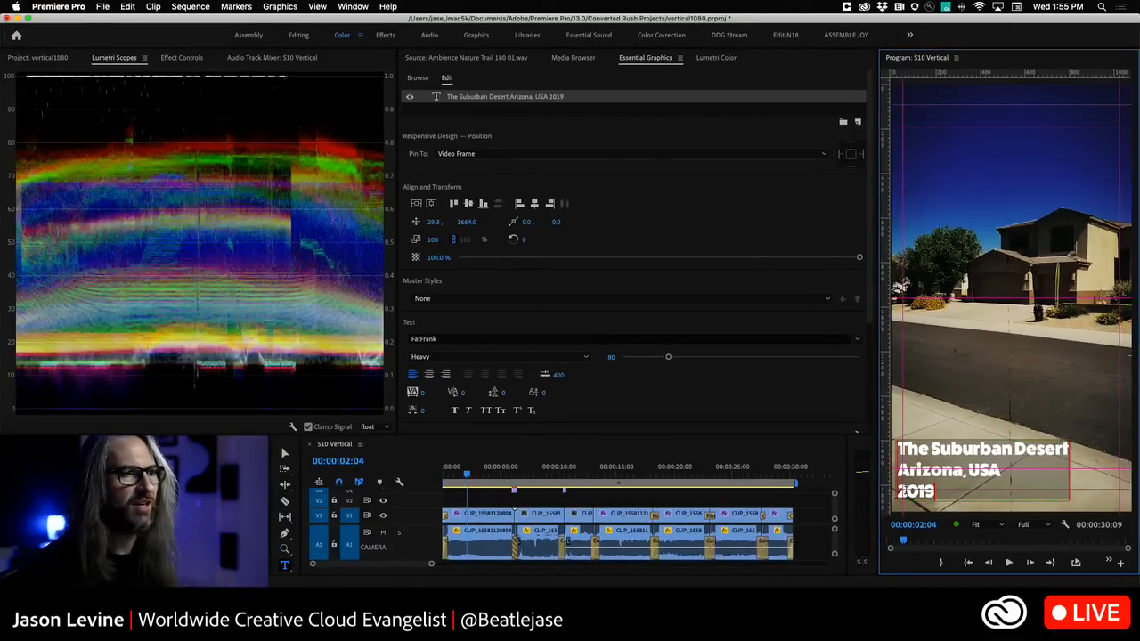
# Step: Rework the end of the title so its second line reads Arizona, USA | 2019
pyautogui.press('BackSpace')
pyautogui.press('BackSpace')
pyautogui.press('BackSpace')
pyautogui.press('BackSpace')
pyautogui.press('BackSpace')
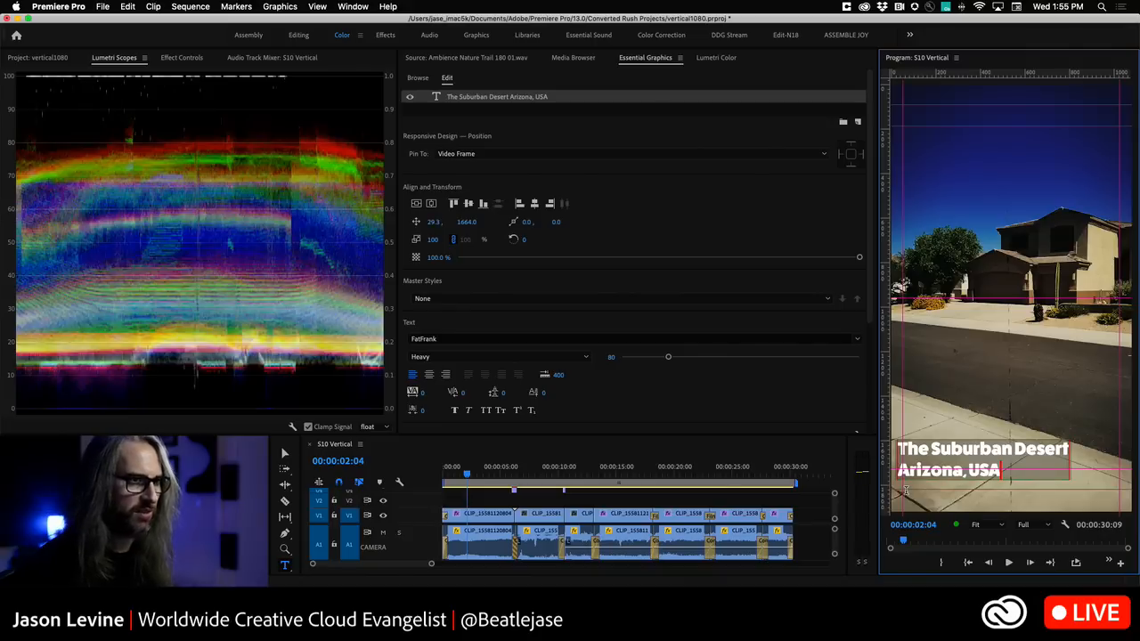
pyautogui.write('-')
pyautogui.press('BackSpace')
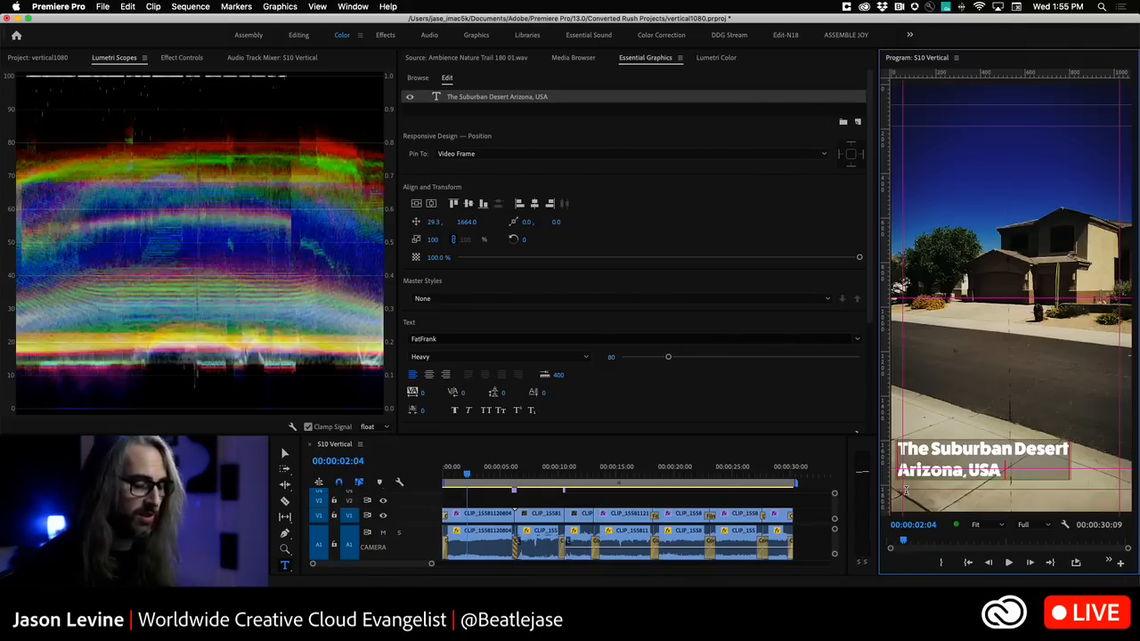
pyautogui.write('|')
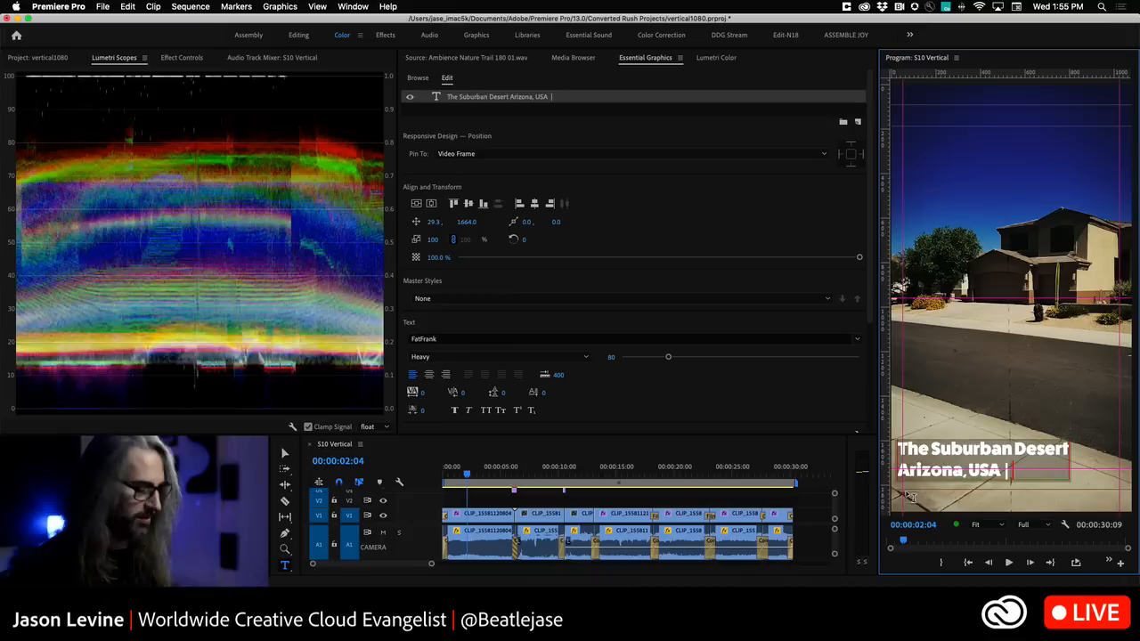
pyautogui.write(' 2019')
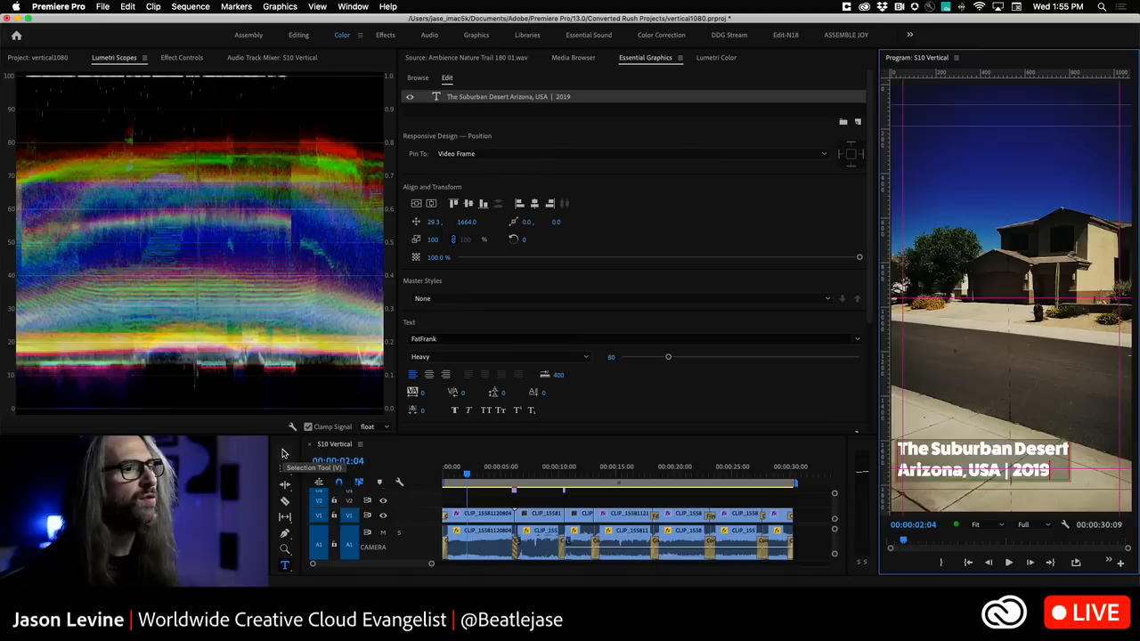
# Step: Reposition the title by the left and bottom guides at about 53, 1707, and advance the playhead two frames
pyautogui.click(283, 453)
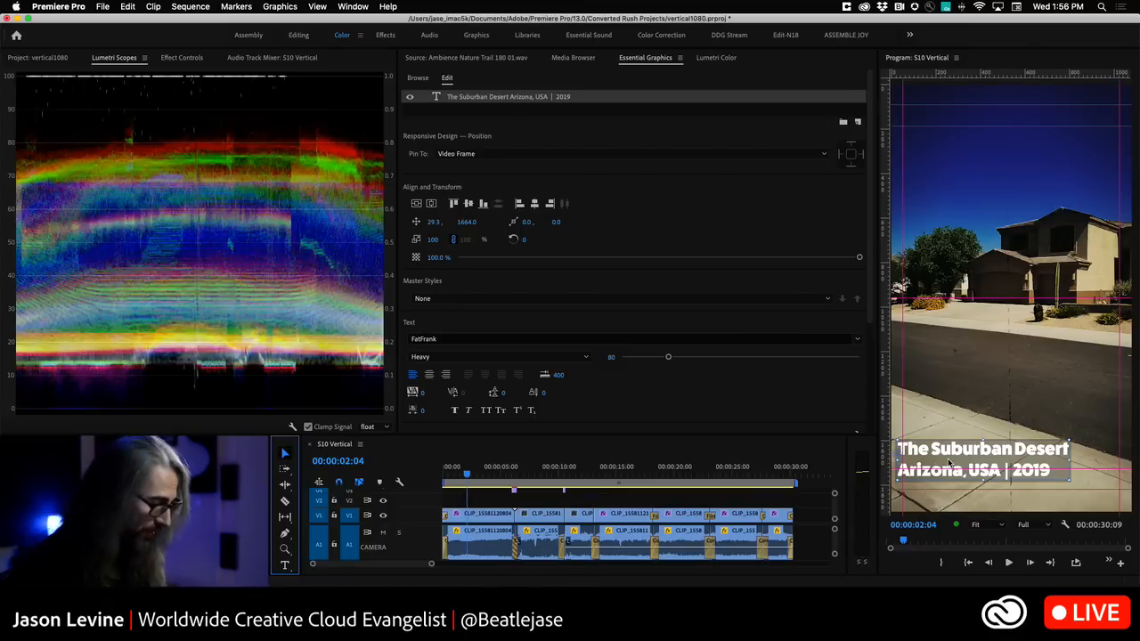
pyautogui.moveTo(948, 463); pyautogui.dragTo(961, 303)
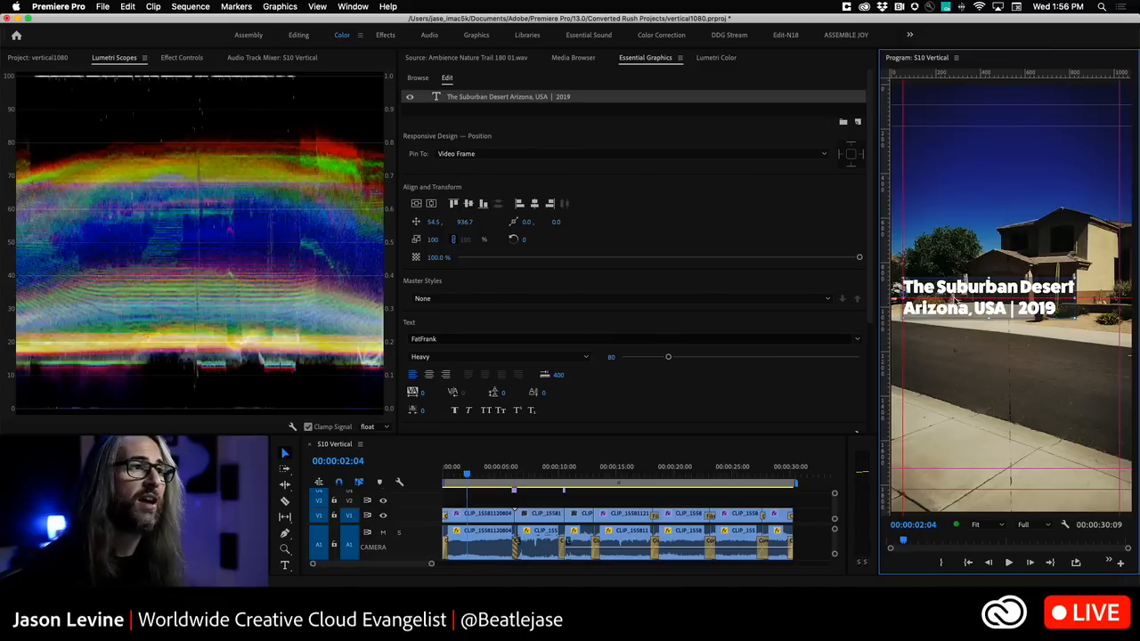
pyautogui.moveTo(955, 301); pyautogui.dragTo(950, 478)
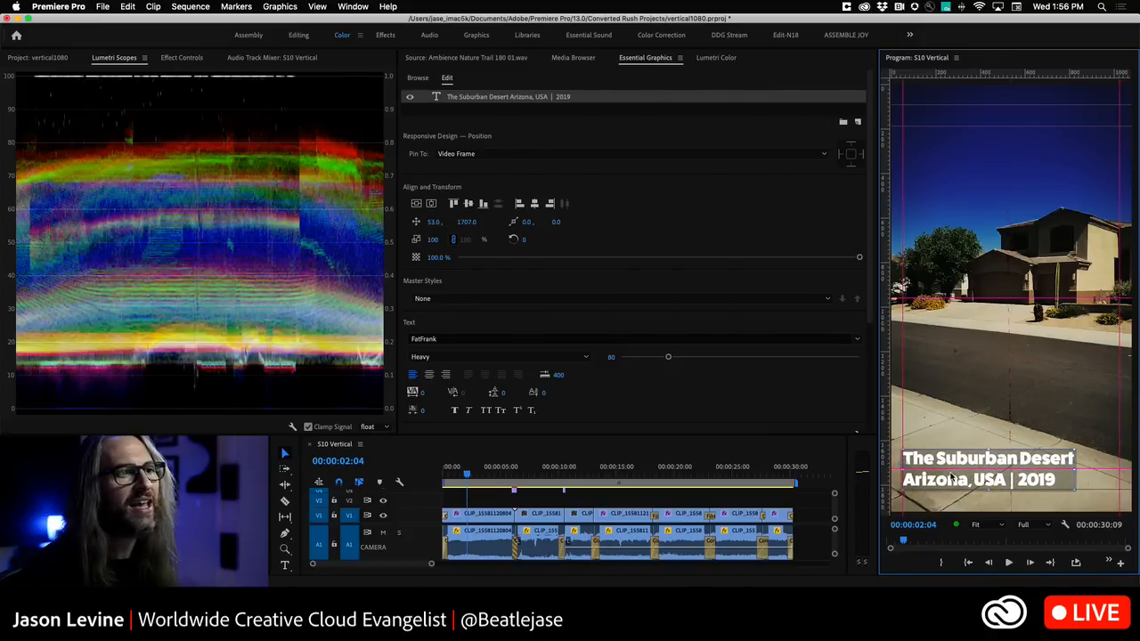
pyautogui.press('Right')
pyautogui.press('Right')
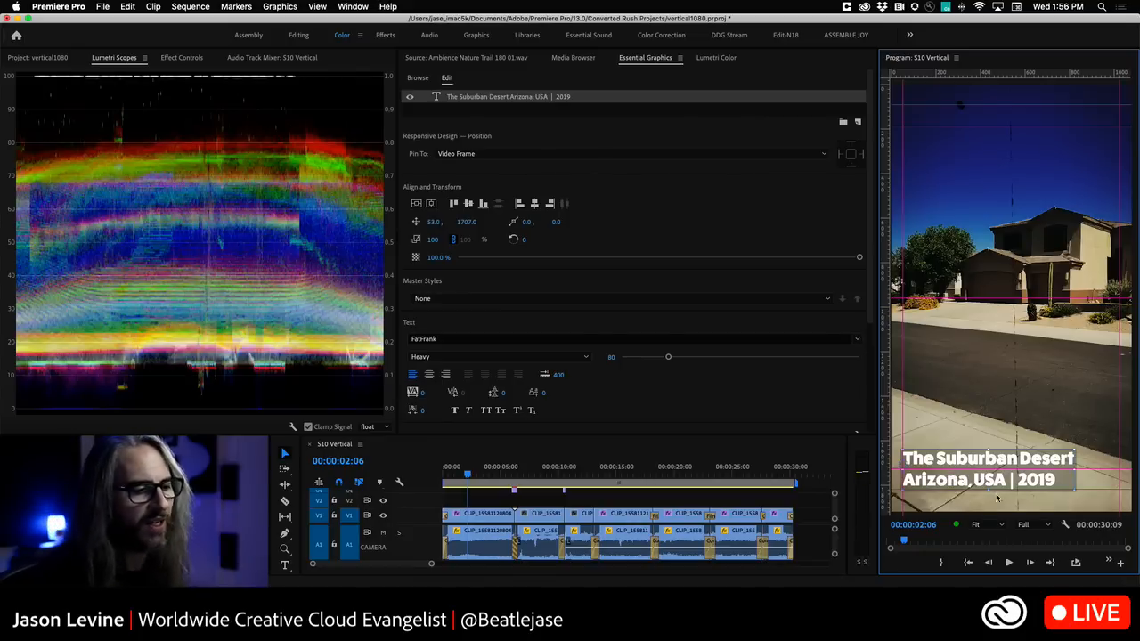
# Step: Enable Program monitor snapping, align the title to the left guide at about 54.5, 1707, and advance the playhead two frames
pyautogui.click(1066, 527)
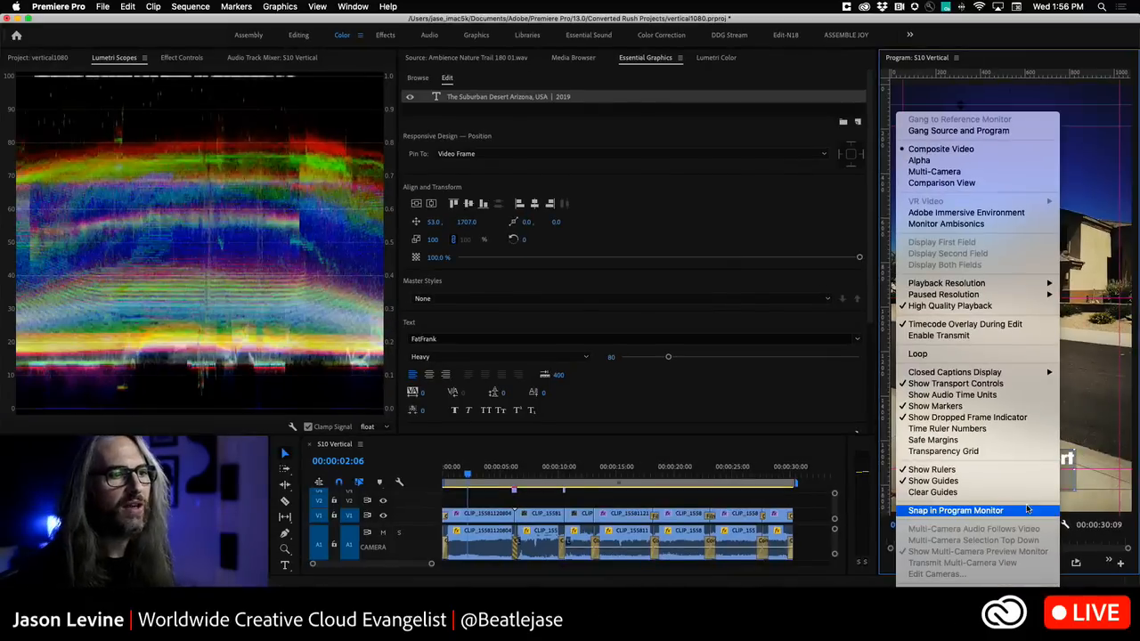
pyautogui.click(1036, 514)
pyautogui.moveTo(955, 466)
pyautogui.mouseDown()
pyautogui.moveTo(967, 465)
pyautogui.moveTo(955, 456)
pyautogui.moveTo(949, 341)
pyautogui.moveTo(1023, 356)
pyautogui.moveTo(1037, 307)
pyautogui.moveTo(951, 266)
pyautogui.moveTo(921, 90)
pyautogui.moveTo(975, 124)
pyautogui.moveTo(959, 109)
pyautogui.moveTo(943, 192)
pyautogui.moveTo(1012, 204)
pyautogui.moveTo(933, 203)
pyautogui.moveTo(981, 218)
pyautogui.moveTo(991, 265)
pyautogui.moveTo(958, 280)
pyautogui.moveTo(979, 289)
pyautogui.moveTo(983, 464)
pyautogui.moveTo(955, 474)
pyautogui.mouseUp()
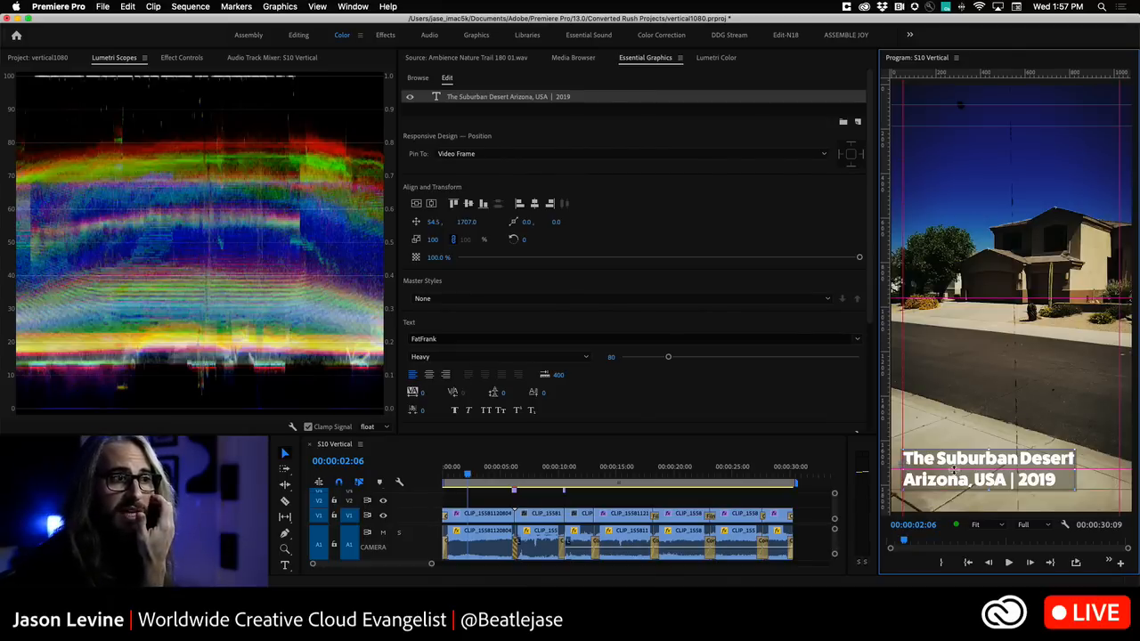
pyautogui.press('Right')
pyautogui.press('Right')
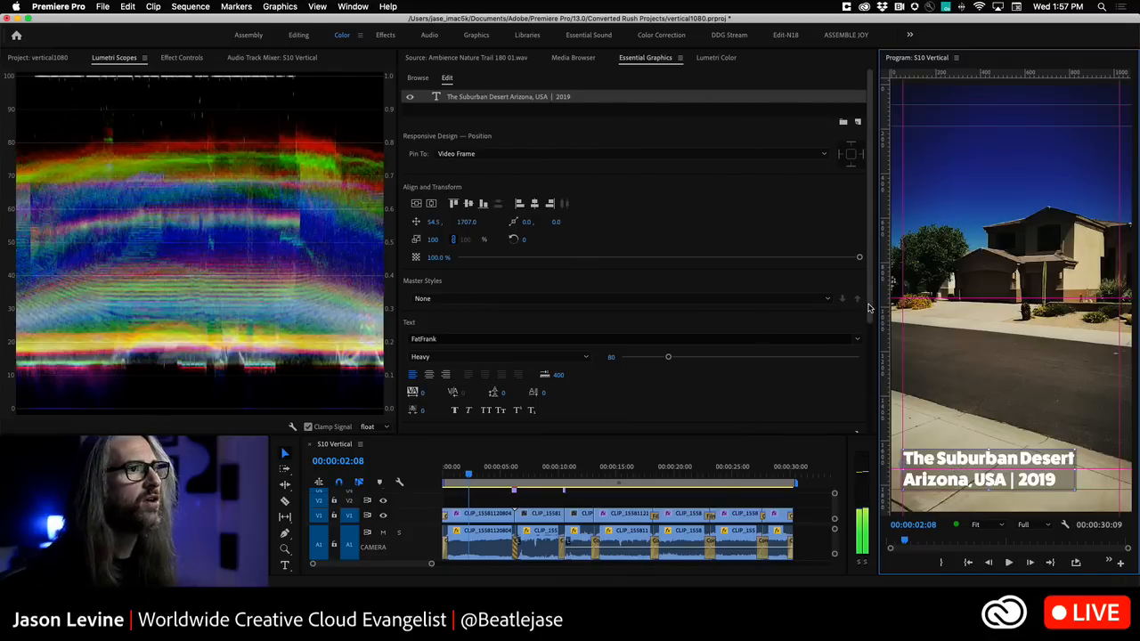
# Step: Set the title's background opacity to 45% and its background size to 9.3
pyautogui.scroll(-5, 870, 222)
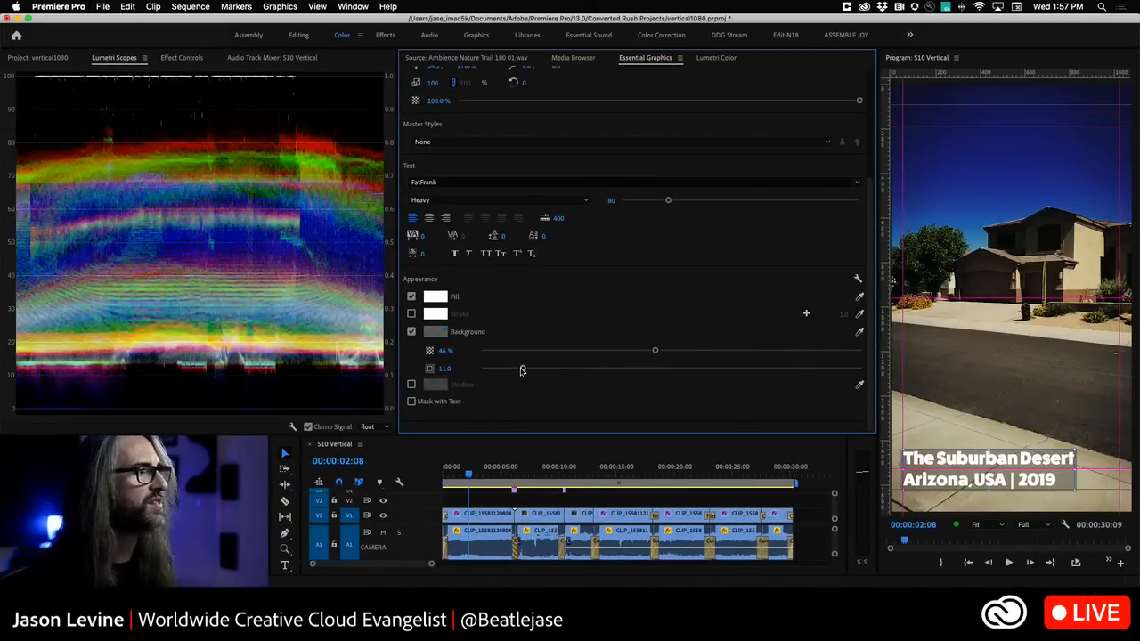
pyautogui.moveTo(522, 370)
pyautogui.mouseDown()
pyautogui.moveTo(680, 368)
pyautogui.moveTo(515, 373)
pyautogui.mouseUp()
pyautogui.moveTo(656, 350)
pyautogui.mouseDown()
pyautogui.moveTo(828, 347)
pyautogui.moveTo(651, 360)
pyautogui.mouseUp()
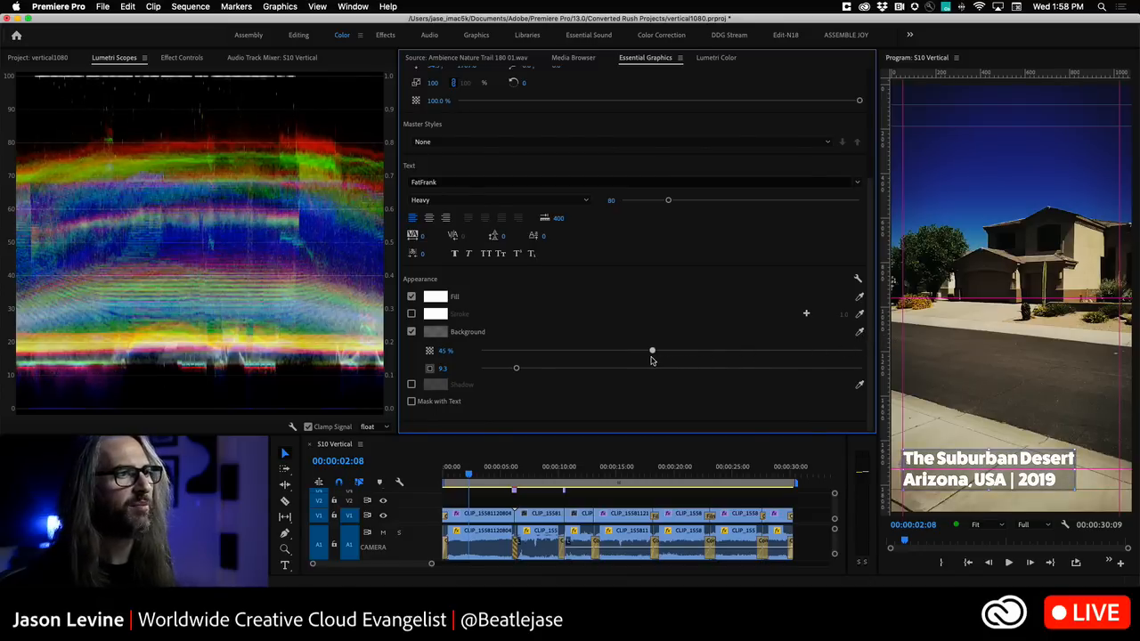
# Step: Recolour the title's background, trying coral red E66E6E before settling on dark grey 444444
pyautogui.click(435, 332)
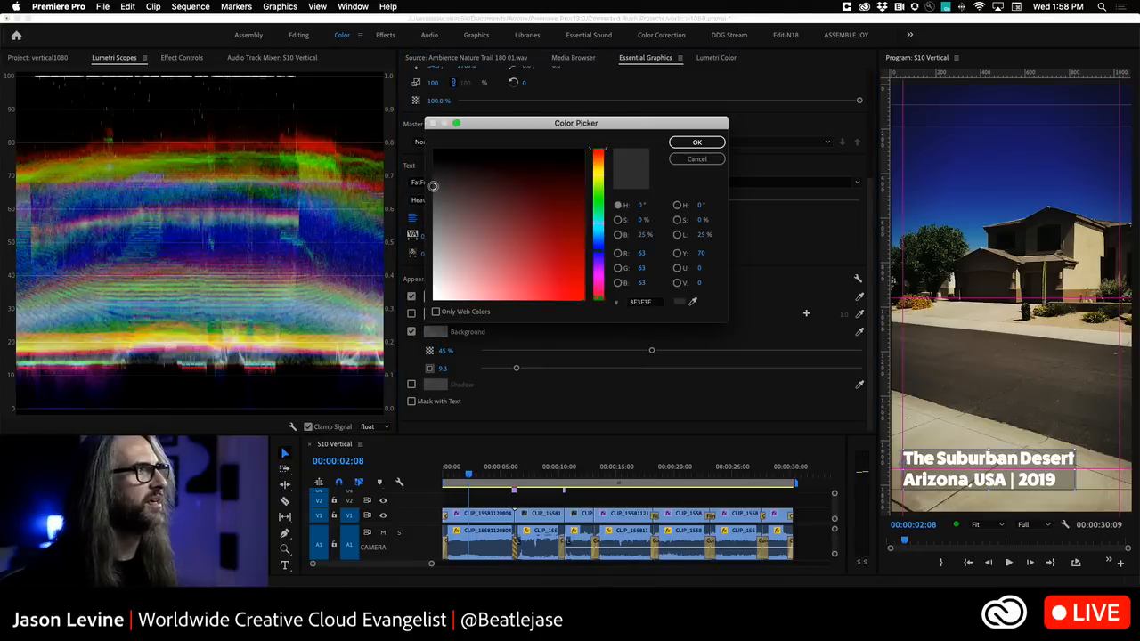
pyautogui.moveTo(434, 186)
pyautogui.mouseDown()
pyautogui.moveTo(542, 186)
pyautogui.moveTo(521, 271)
pyautogui.moveTo(484, 287)
pyautogui.moveTo(512, 286)
pyautogui.mouseUp()
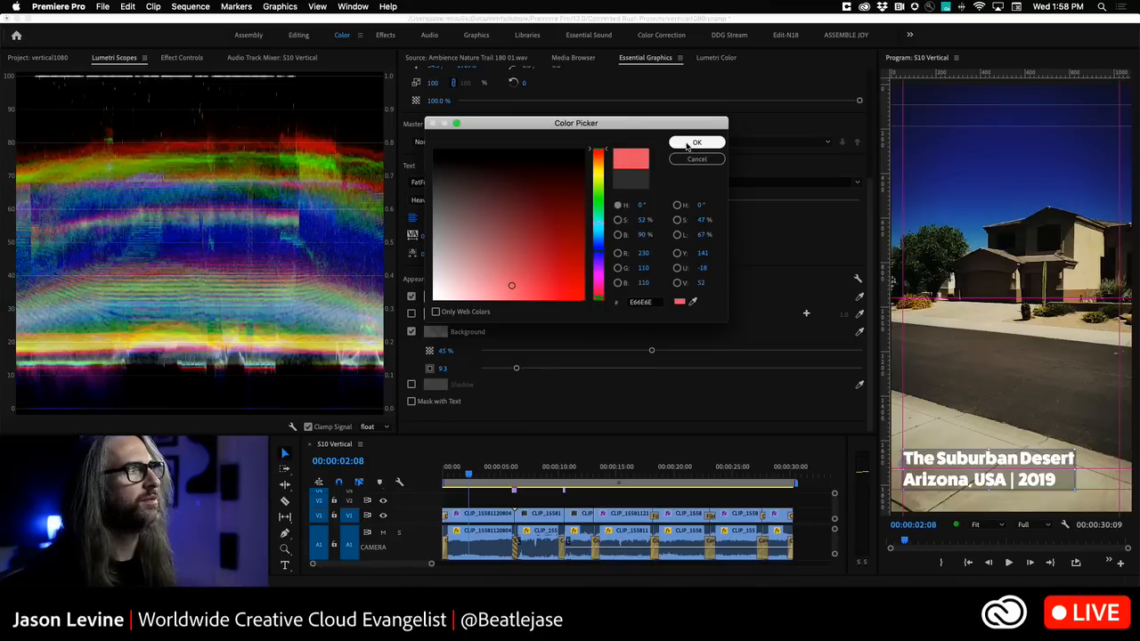
pyautogui.click(696, 143)
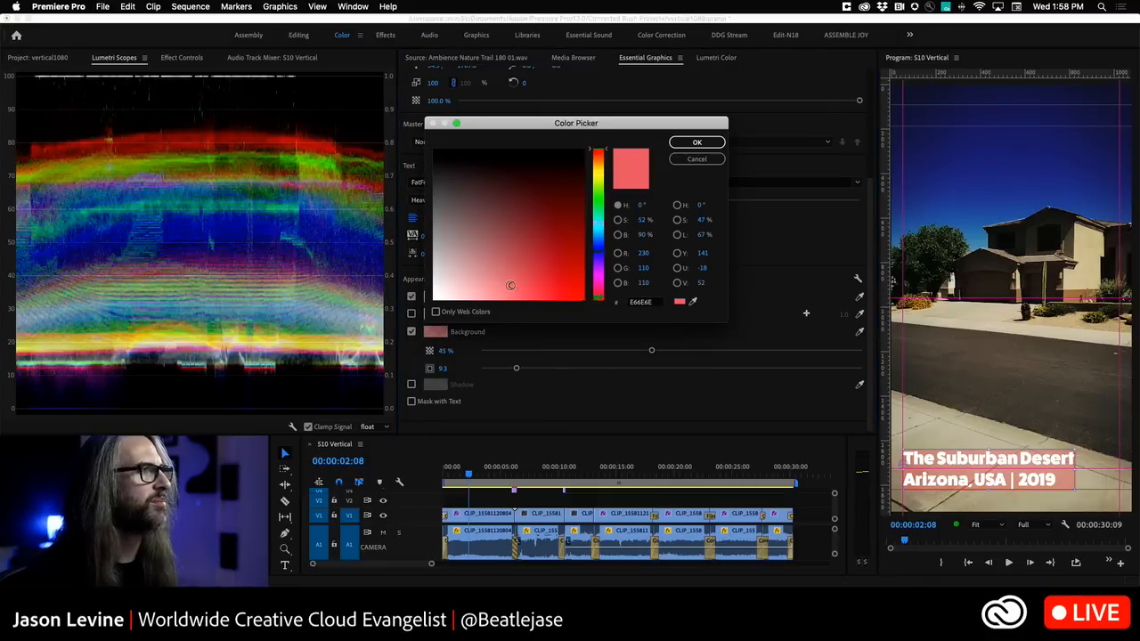
pyautogui.moveTo(510, 285); pyautogui.dragTo(432, 187)
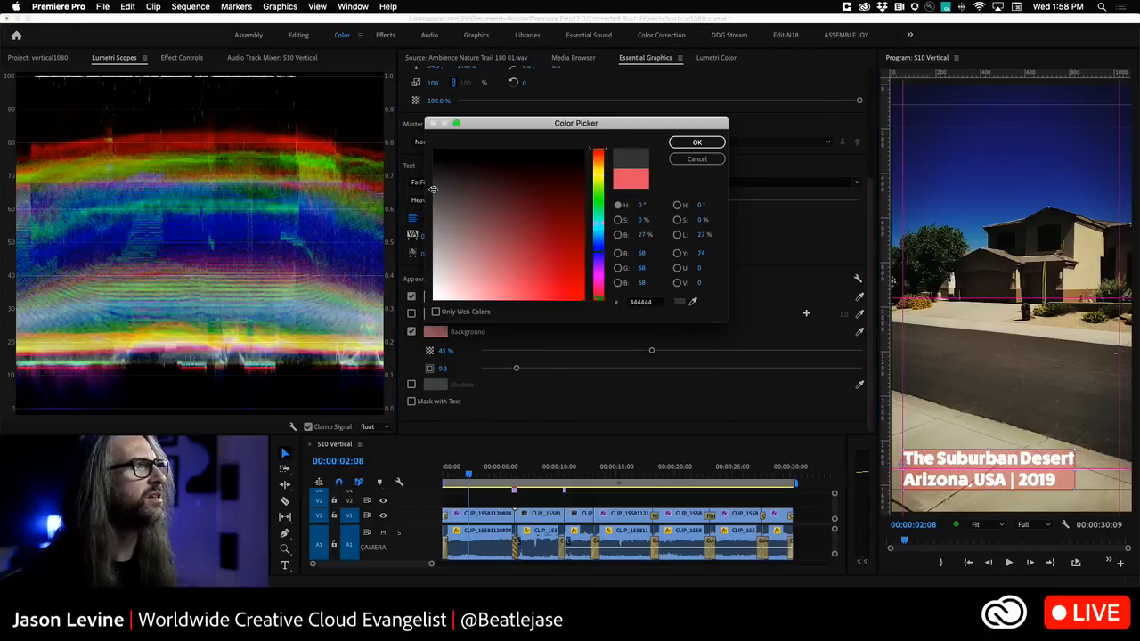
pyautogui.click(697, 144)
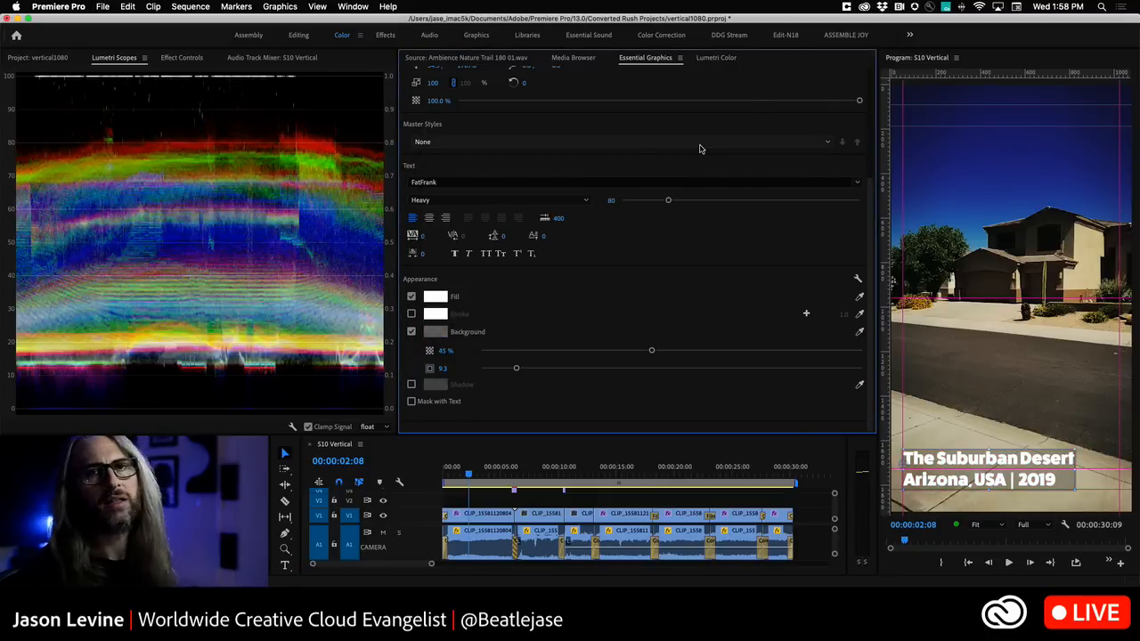
# Step: Look through the layer types that can be added to the title graphic
pyautogui.moveTo(873, 226); pyautogui.dragTo(871, 59)
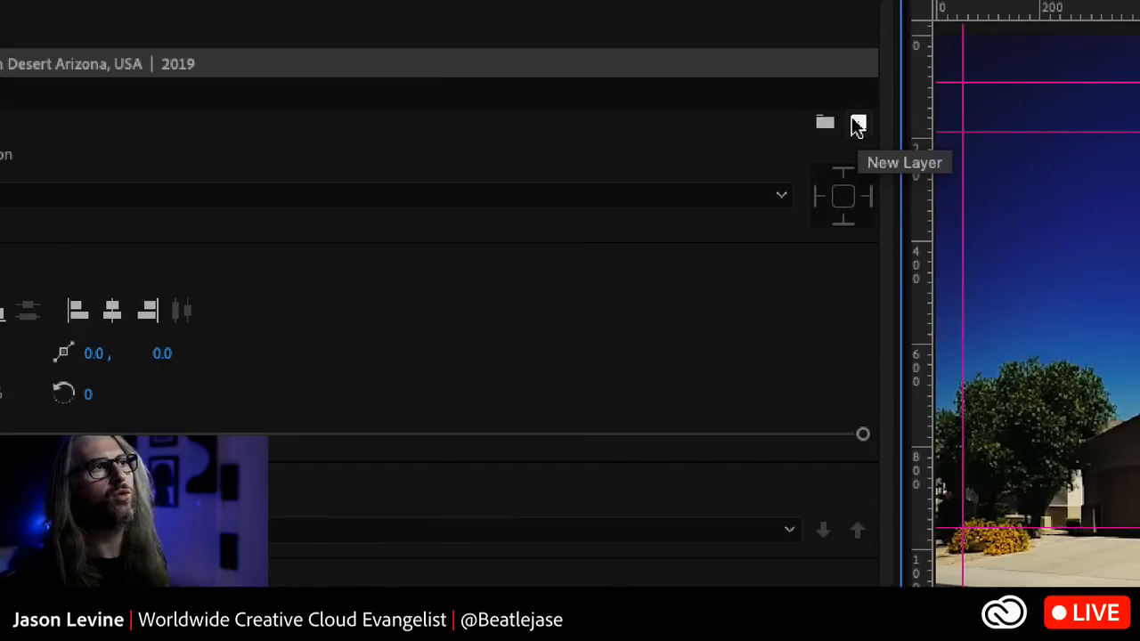
pyautogui.click(858, 126)
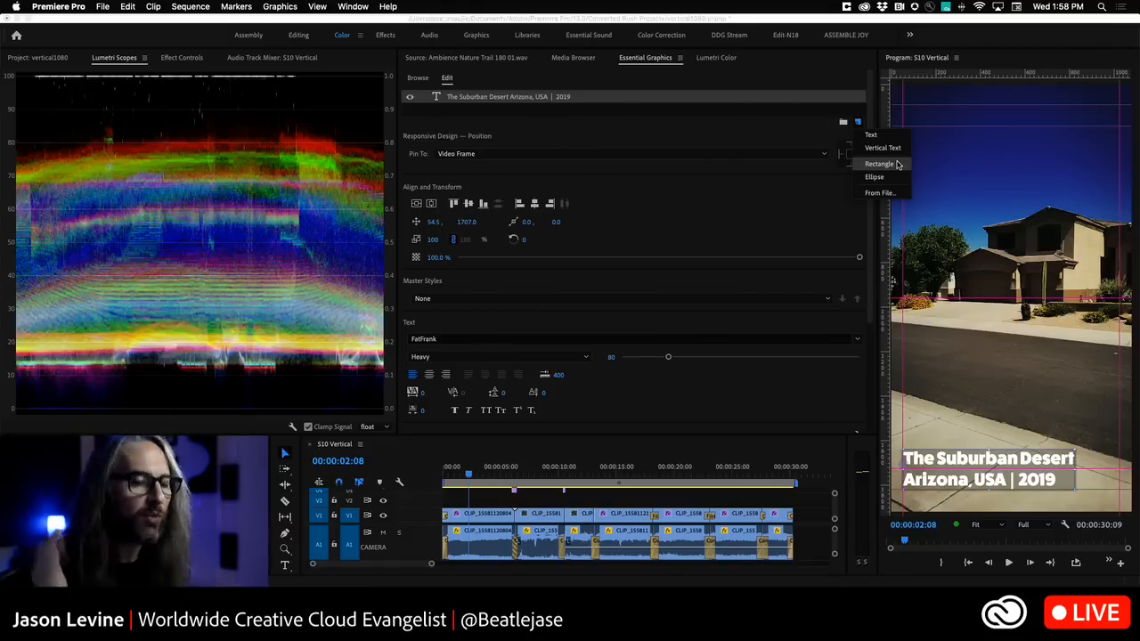
pyautogui.click(802, 225)
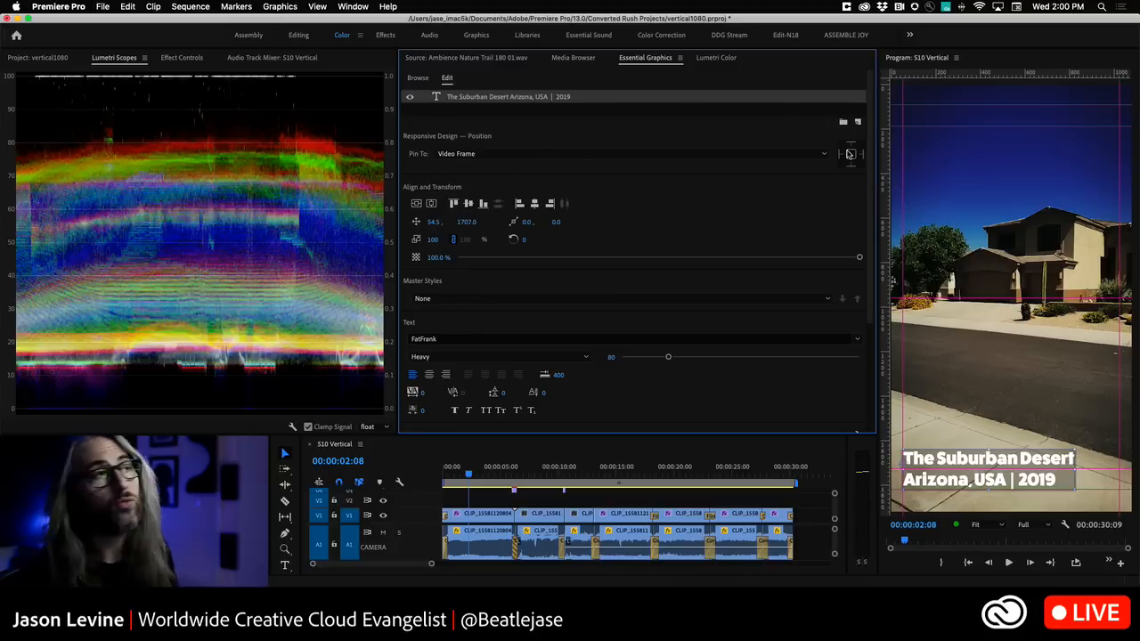
# Step: Pin the title to the left and bottom edges of the video frame and review its appearance and transform properties in Effect Controls
pyautogui.click(849, 164)
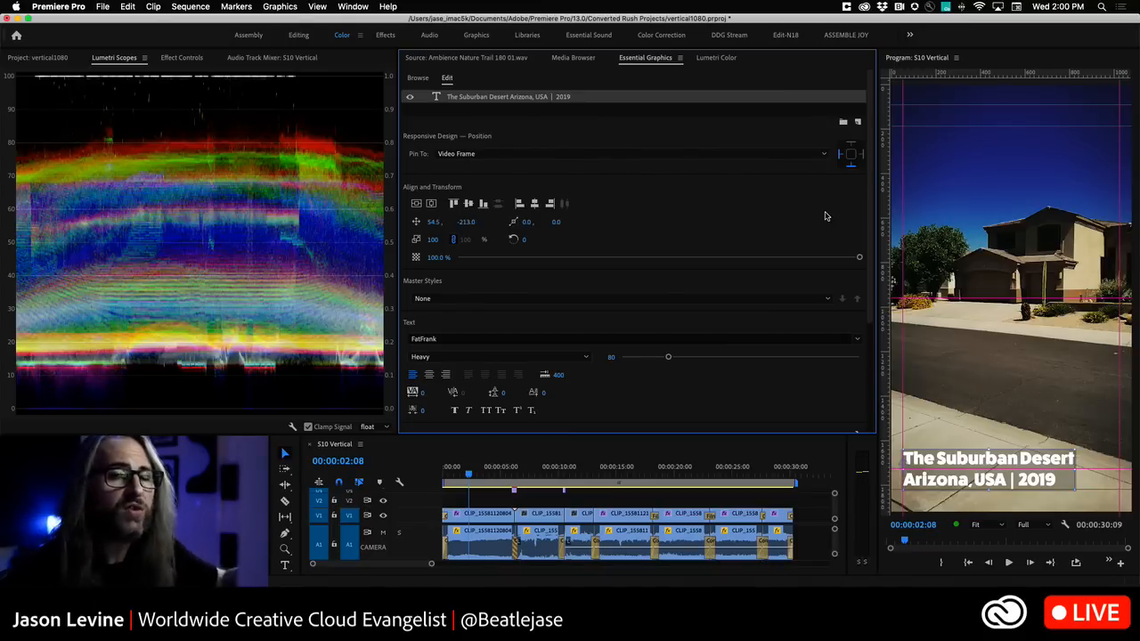
pyautogui.click(176, 58)
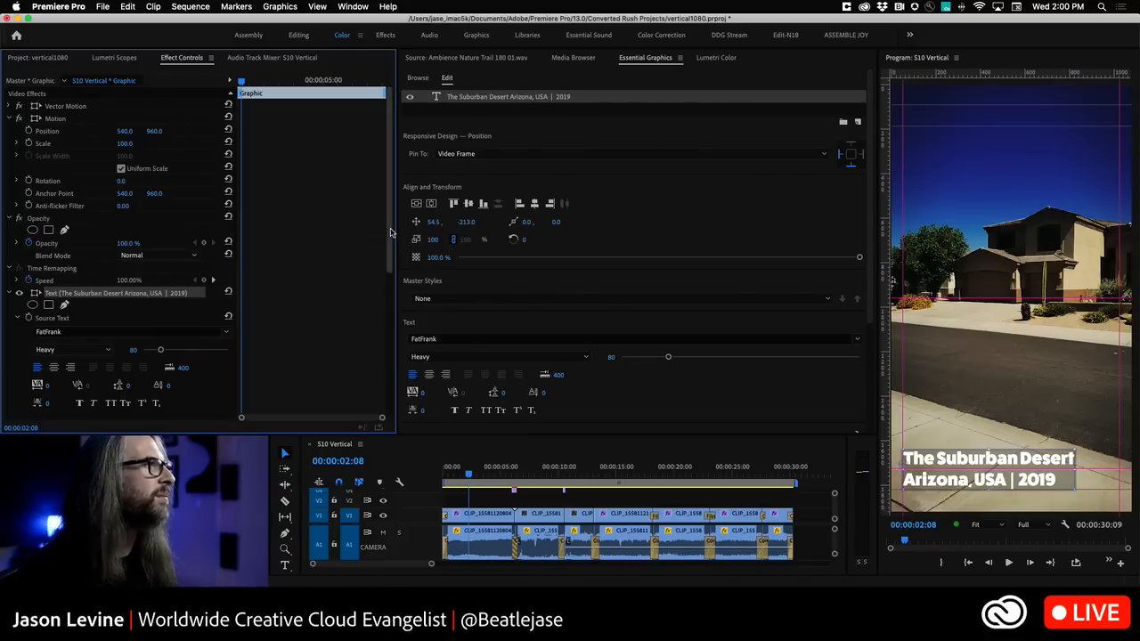
pyautogui.moveTo(390, 232); pyautogui.dragTo(388, 371)
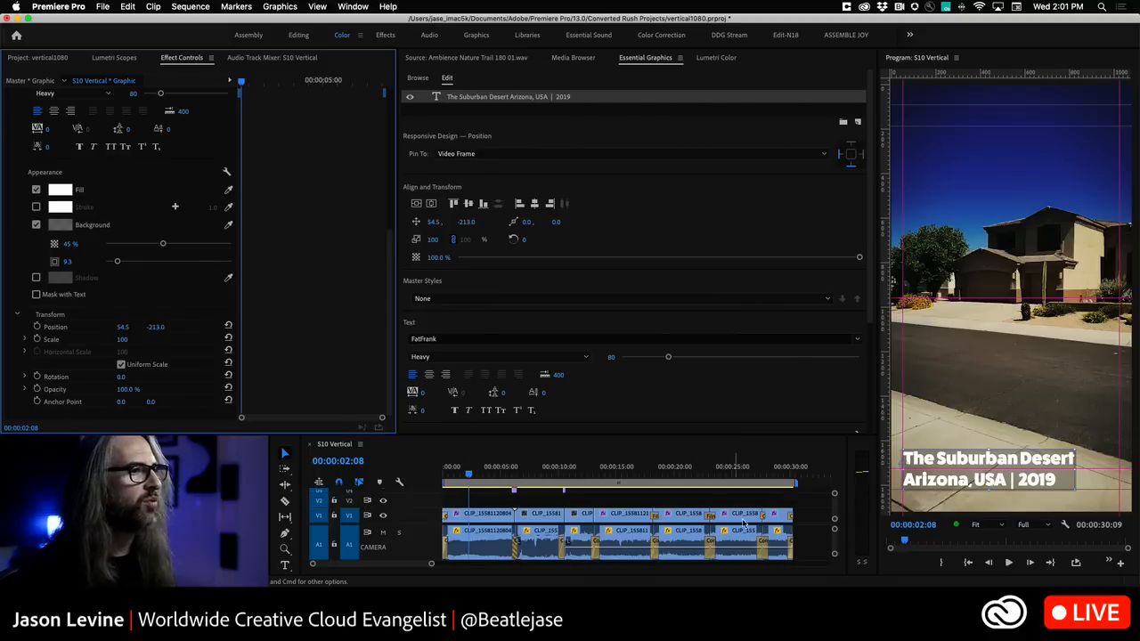
pyautogui.click(408, 456)
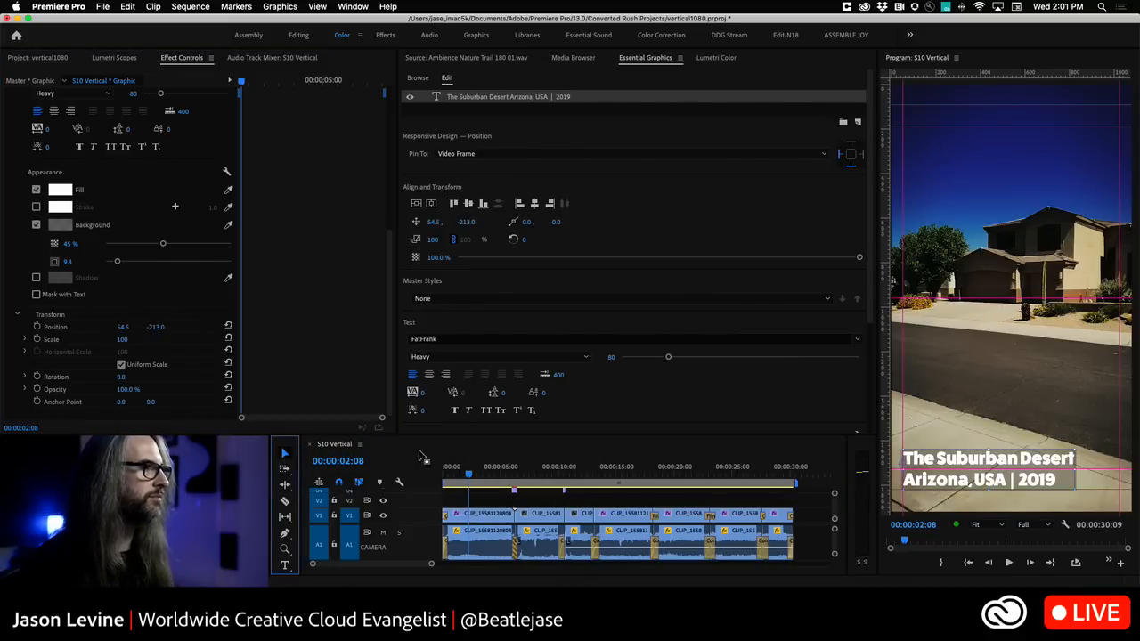
# Step: Move the Suburban Desert title clip down to track V2 and play back the section where it appears
pyautogui.press('`')
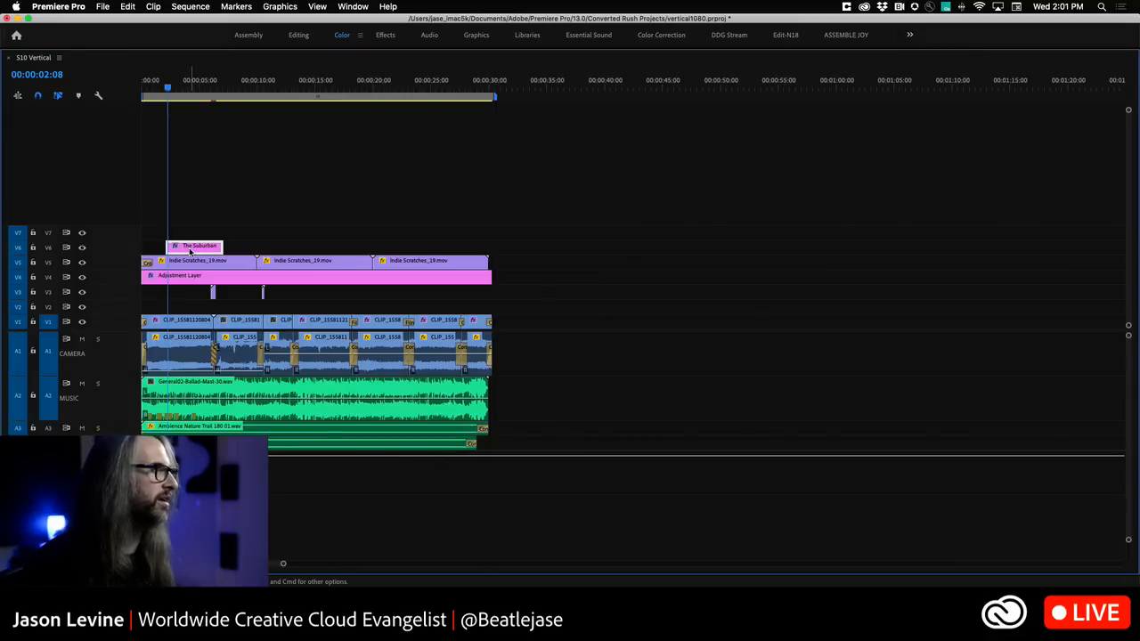
pyautogui.moveTo(189, 249); pyautogui.dragTo(197, 309)
pyautogui.press('`')
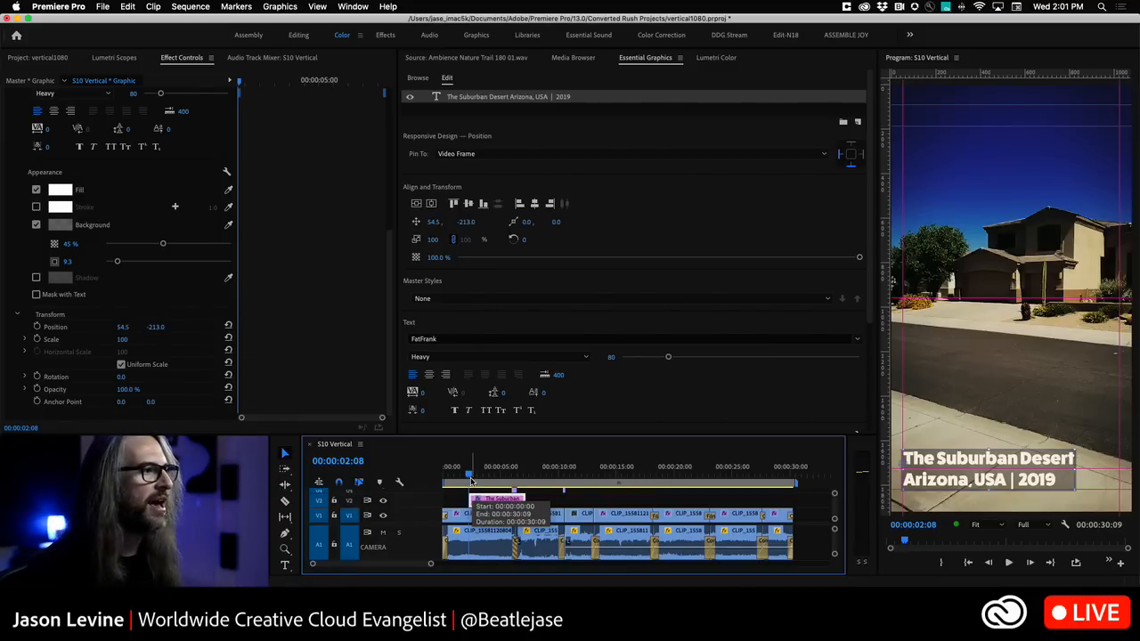
pyautogui.moveTo(470, 474); pyautogui.dragTo(425, 481)
pyautogui.press('space')
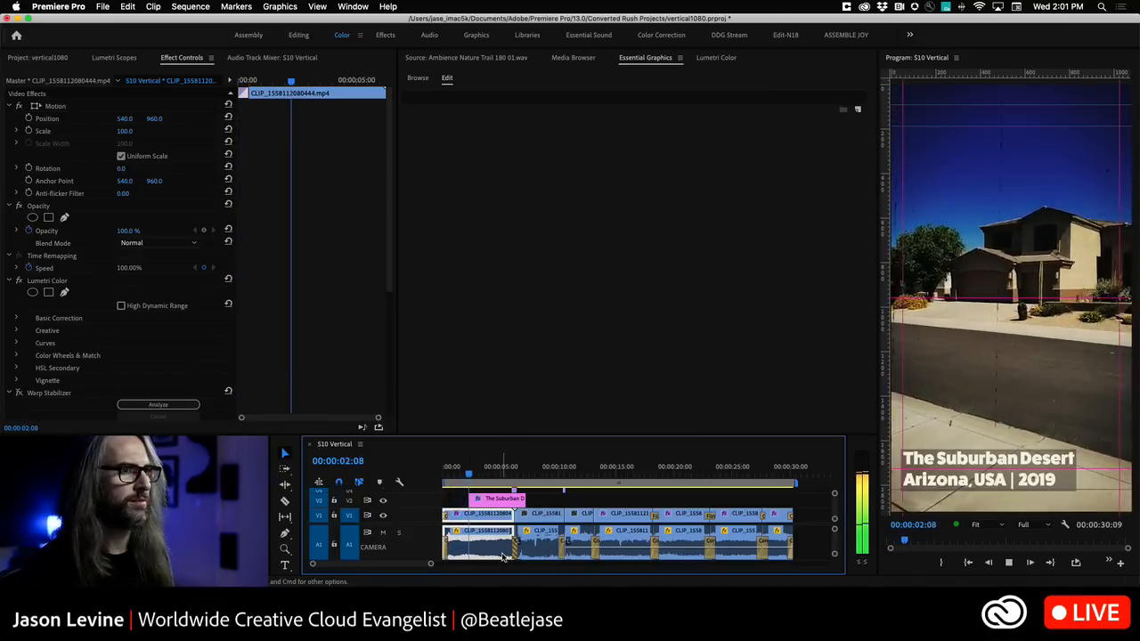
pyautogui.press('space')
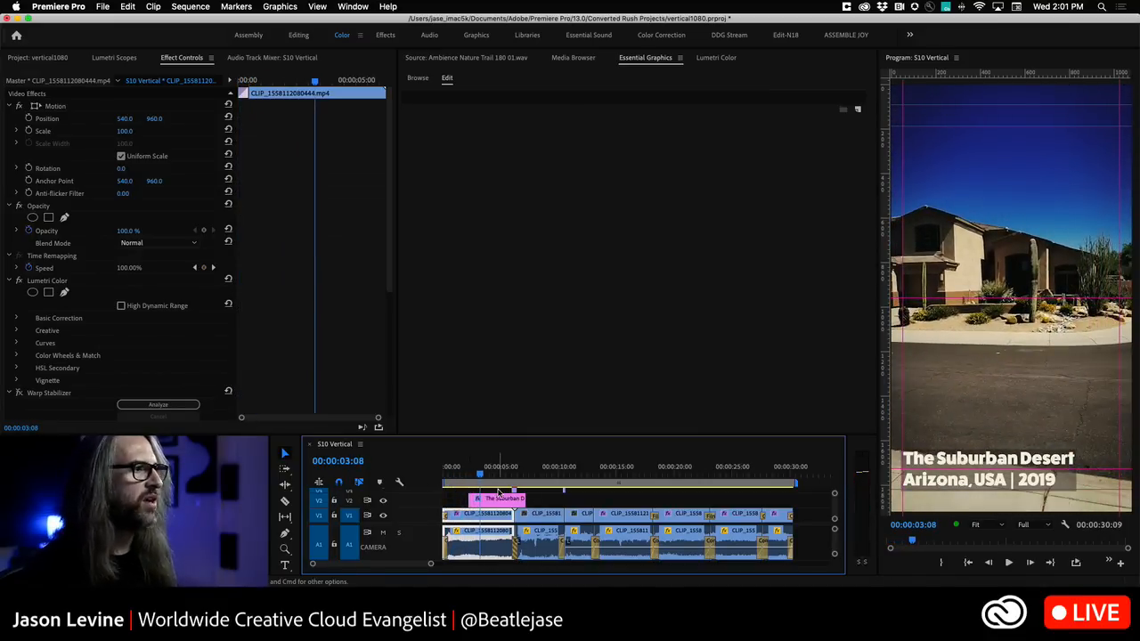
# Step: Add a position keyframe to the title's text layer at 00:00:03:16 in Effect Controls
pyautogui.moveTo(480, 478)
pyautogui.mouseDown()
pyautogui.moveTo(470, 478)
pyautogui.moveTo(483, 478)
pyautogui.mouseUp()
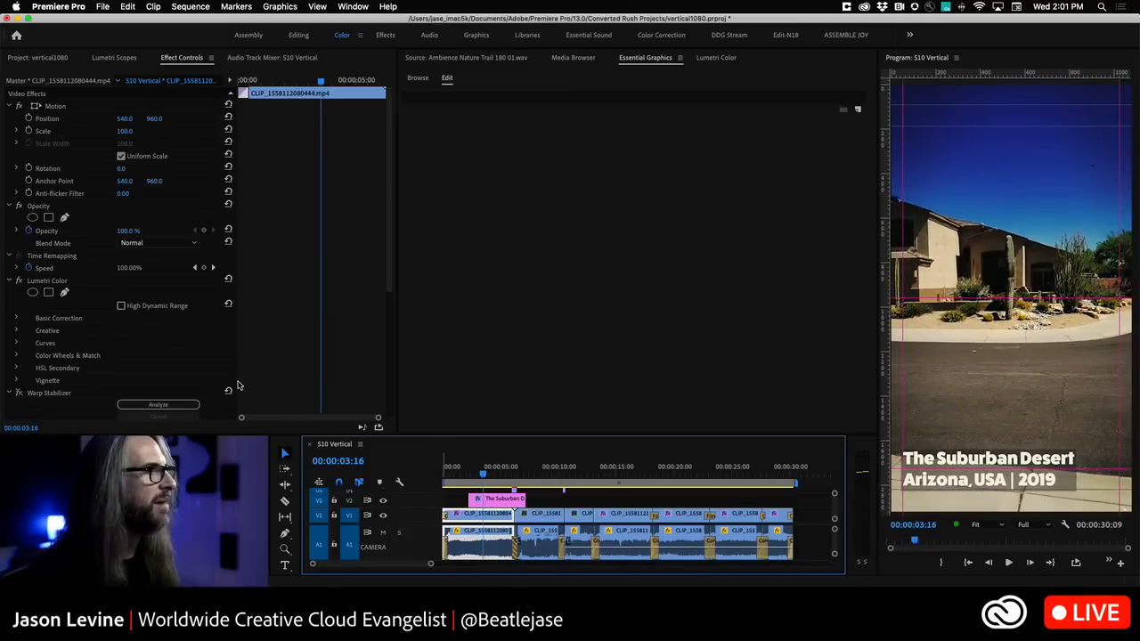
pyautogui.click(495, 500)
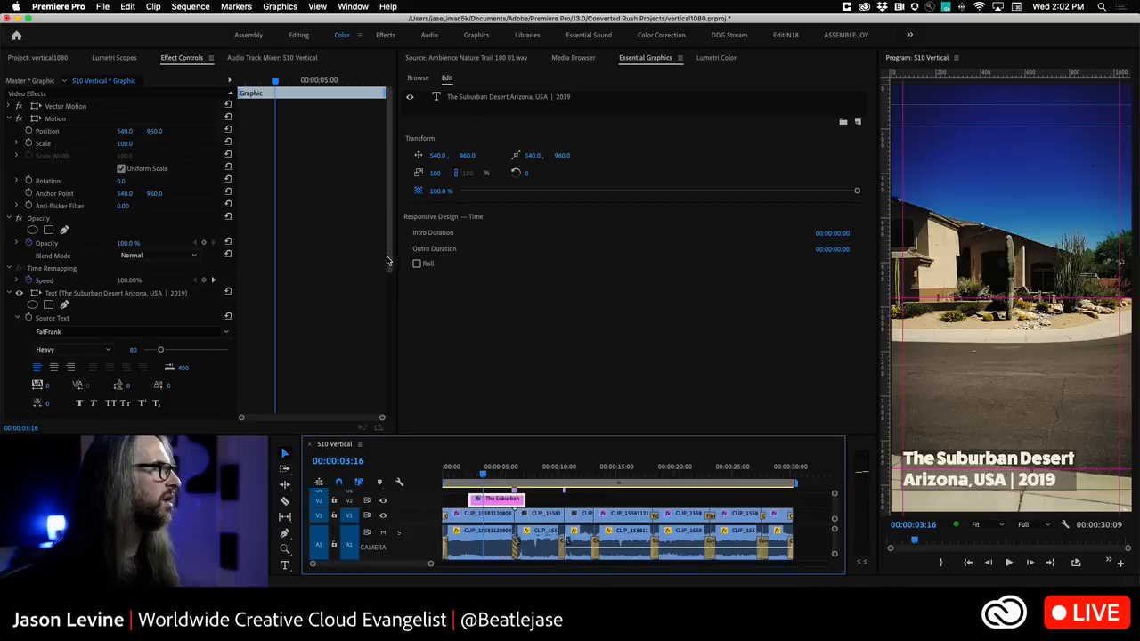
pyautogui.scroll(-2, 388, 290)
pyautogui.scroll(-8, 389, 290)
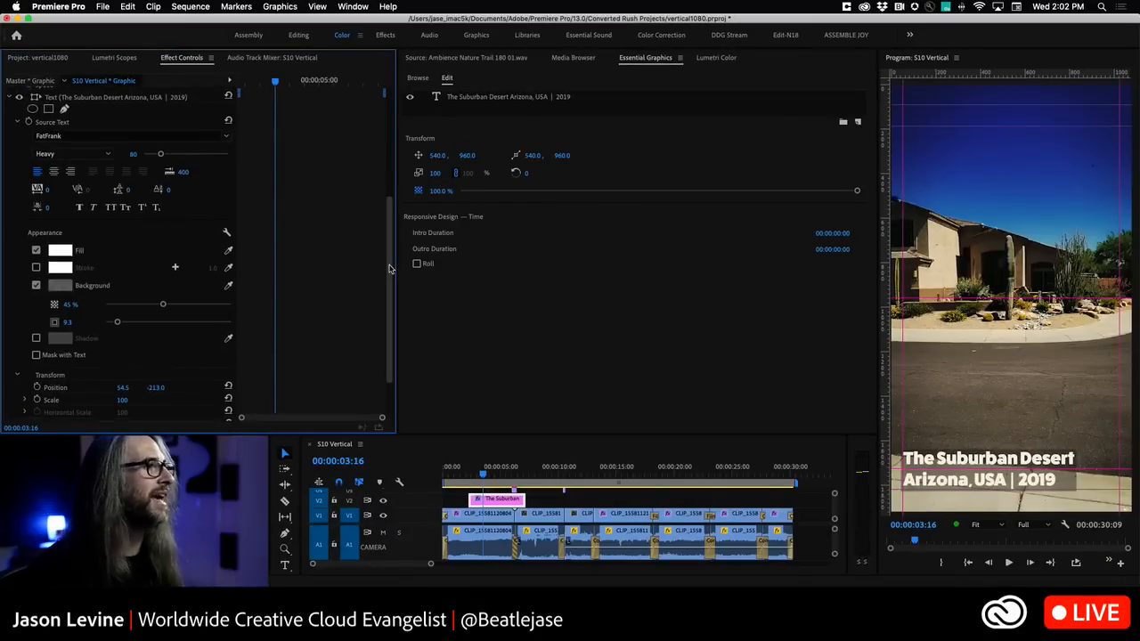
pyautogui.scroll(-3, 389, 269)
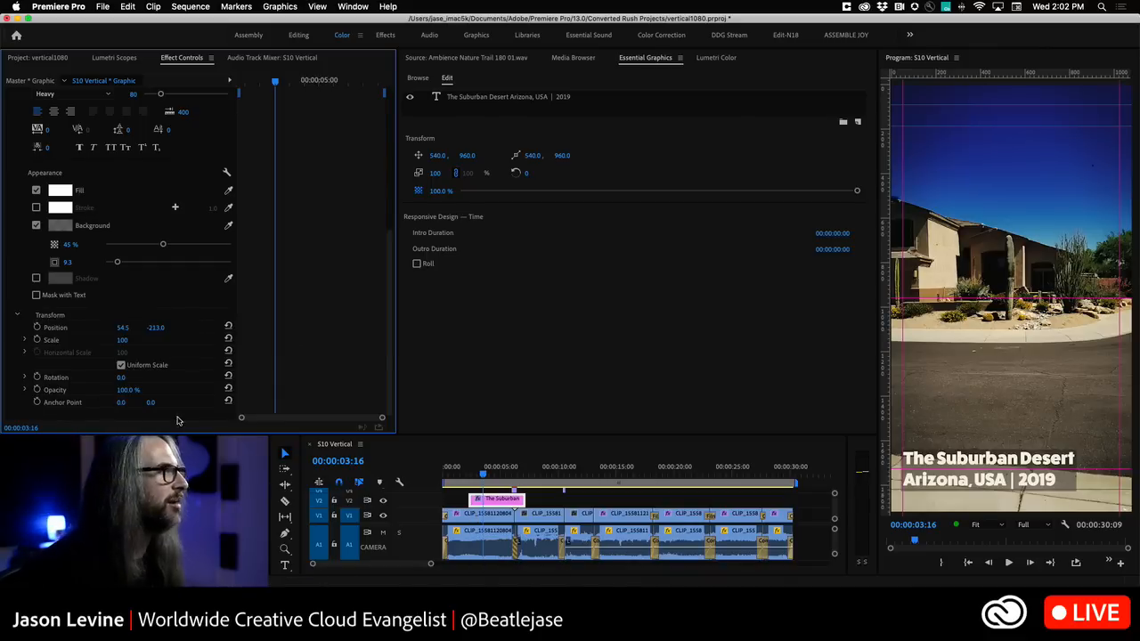
pyautogui.click(36, 327)
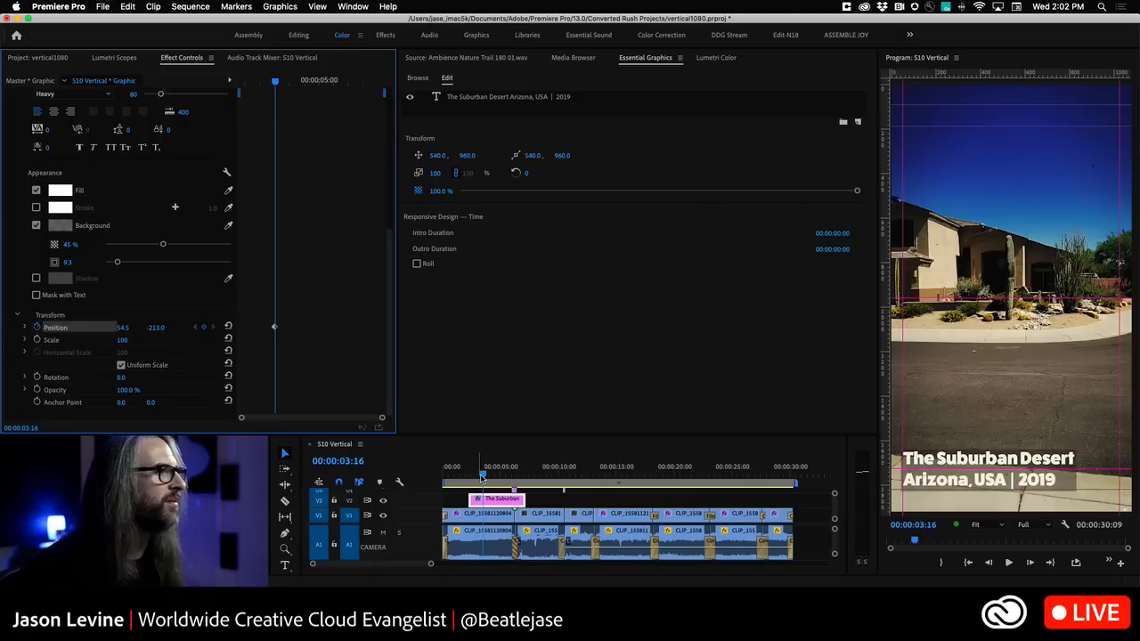
# Step: Set the title text's horizontal position to -1125.5 at 00:00:02:09 so it starts off frame, and play back the slide-in
pyautogui.moveTo(481, 479); pyautogui.dragTo(471, 480)
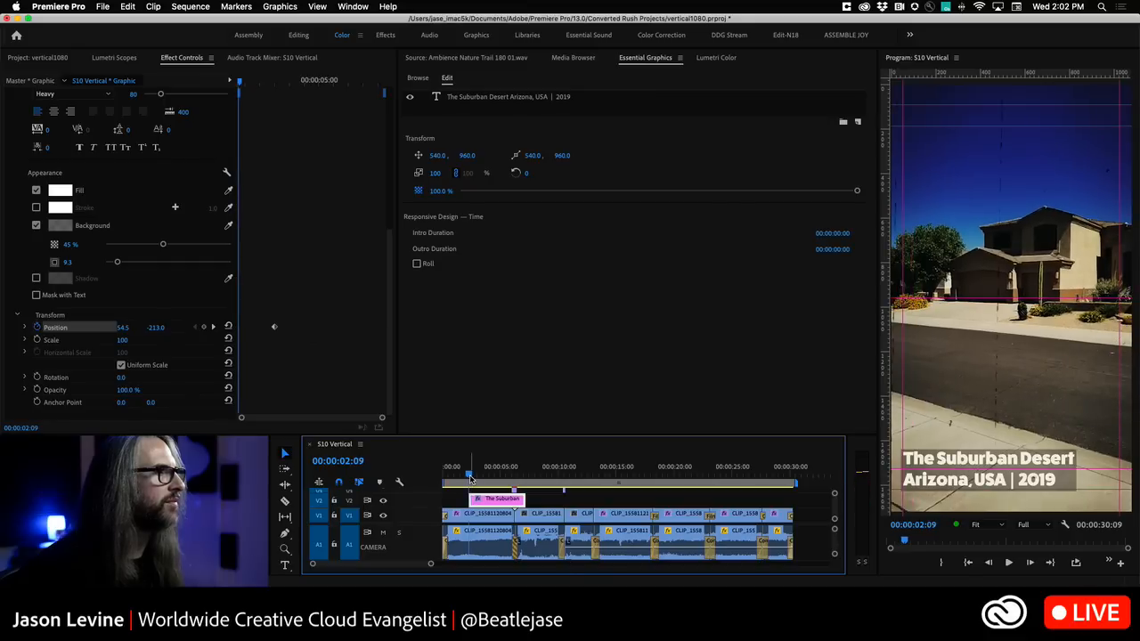
pyautogui.click(122, 328)
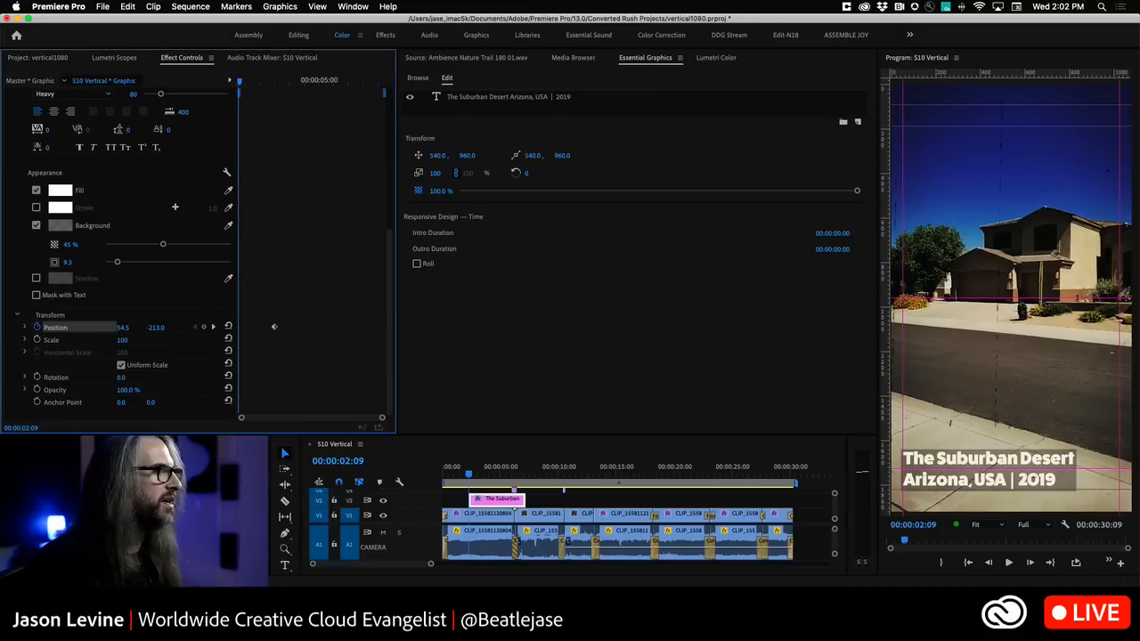
pyautogui.moveTo(122, 328); pyautogui.dragTo(75, 328)
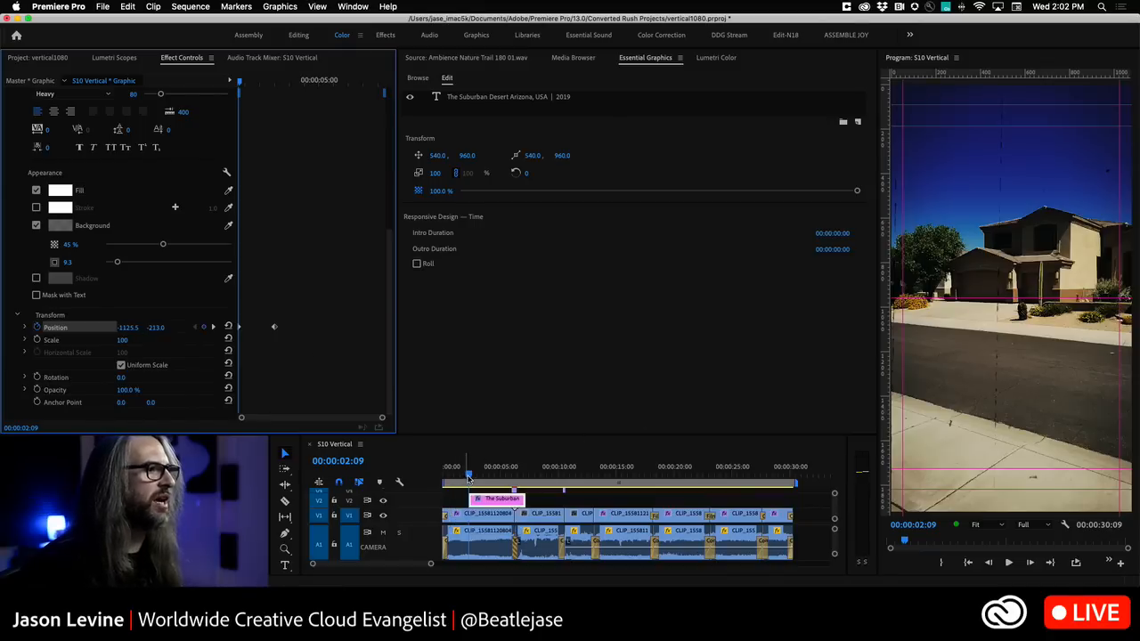
pyautogui.click(455, 476)
pyautogui.press('space')
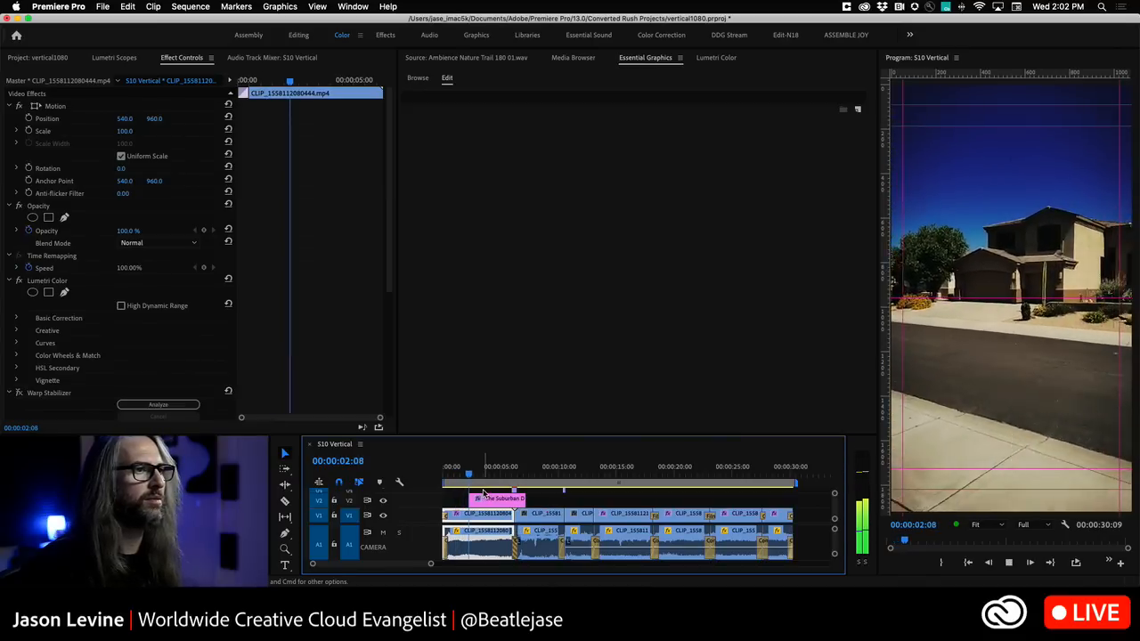
pyautogui.press('space')
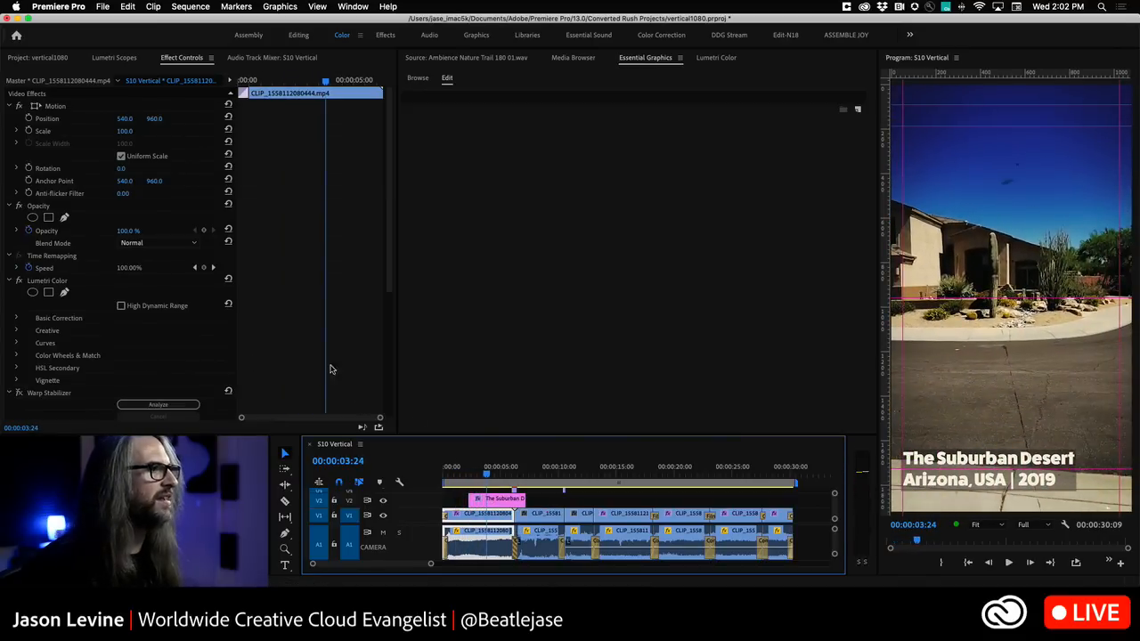
# Step: Shift the title's first position keyframe to about 00:00:02:28 to shorten the slide-in, and play it back
pyautogui.click(496, 498)
pyautogui.moveTo(488, 478)
pyautogui.mouseDown()
pyautogui.moveTo(452, 476)
pyautogui.moveTo(475, 474)
pyautogui.mouseUp()
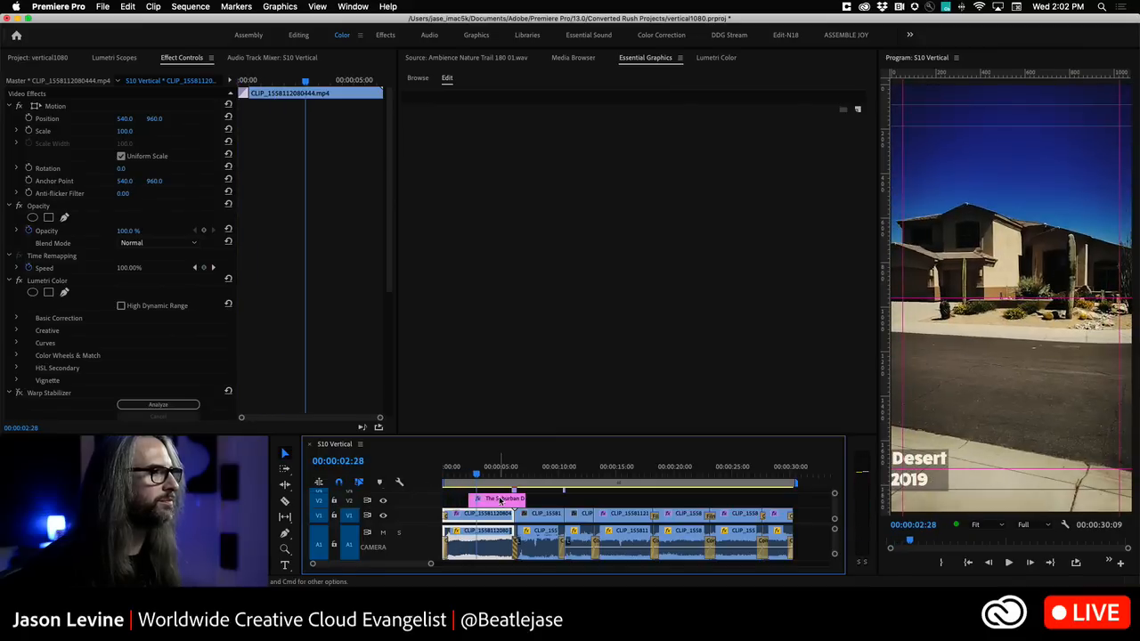
pyautogui.scroll(-10, 216, 327)
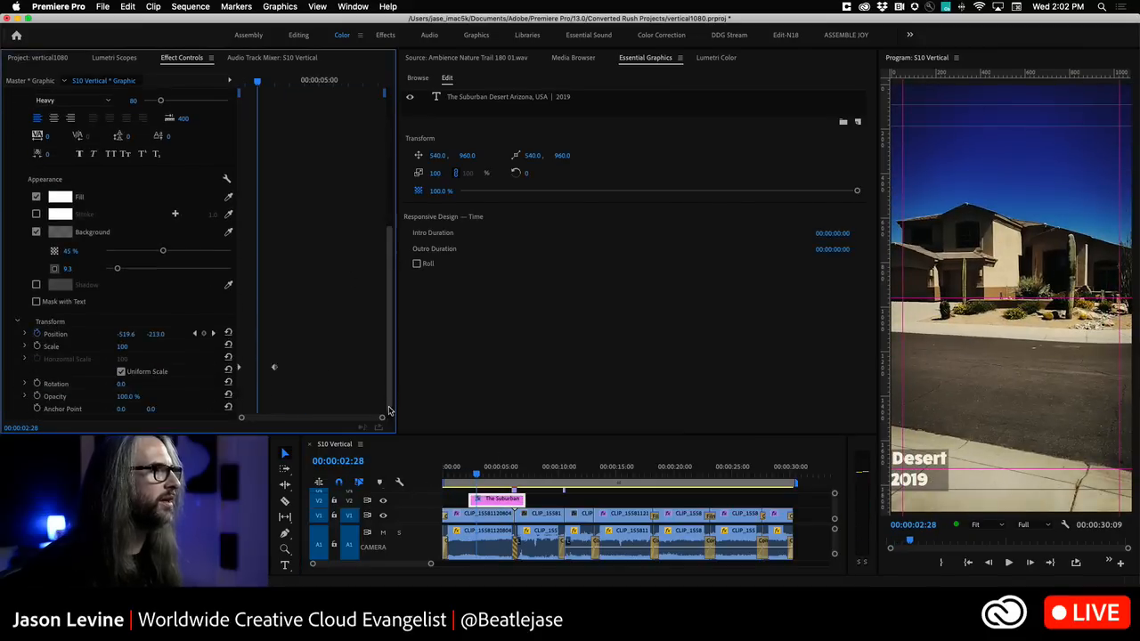
pyautogui.moveTo(238, 326); pyautogui.dragTo(259, 330)
pyautogui.moveTo(479, 475); pyautogui.dragTo(457, 478)
pyautogui.press('space')
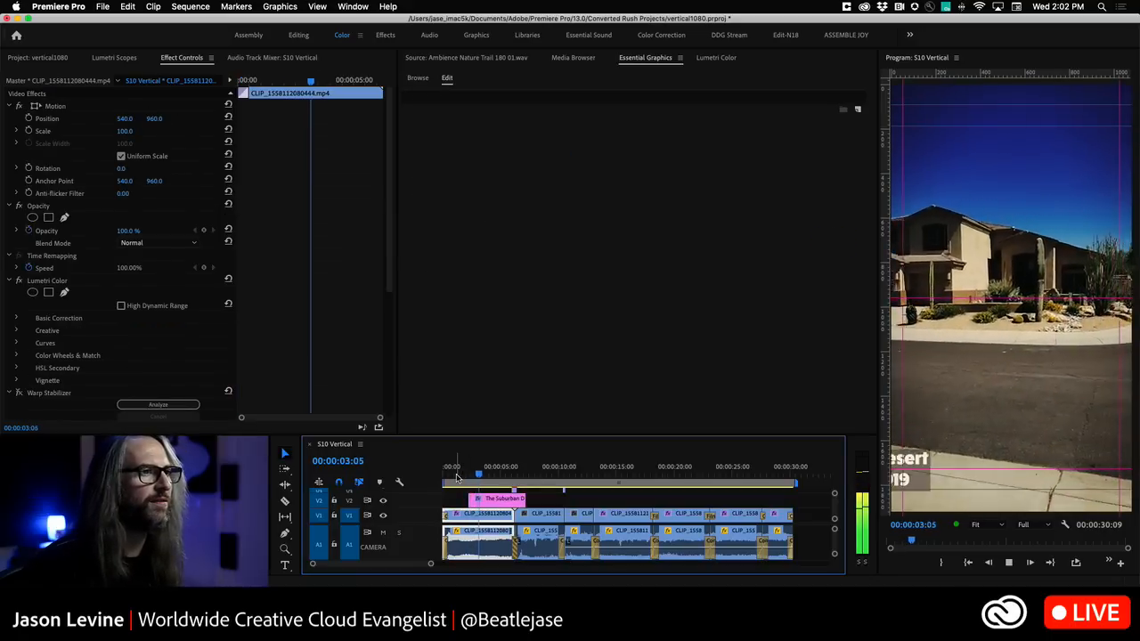
pyautogui.press('space')
# Step: Move the title's starting position keyframe still closer to the ending keyframe for a faster slide-in
pyautogui.click(494, 499)
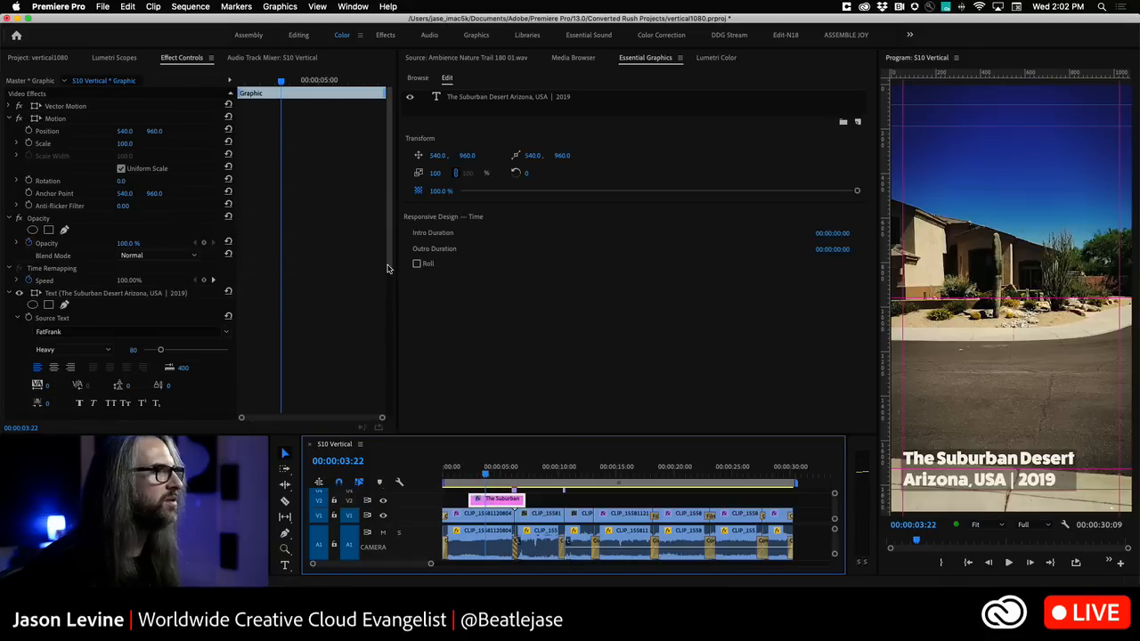
pyautogui.moveTo(388, 269); pyautogui.dragTo(388, 387)
pyautogui.scroll(-3, 388, 387)
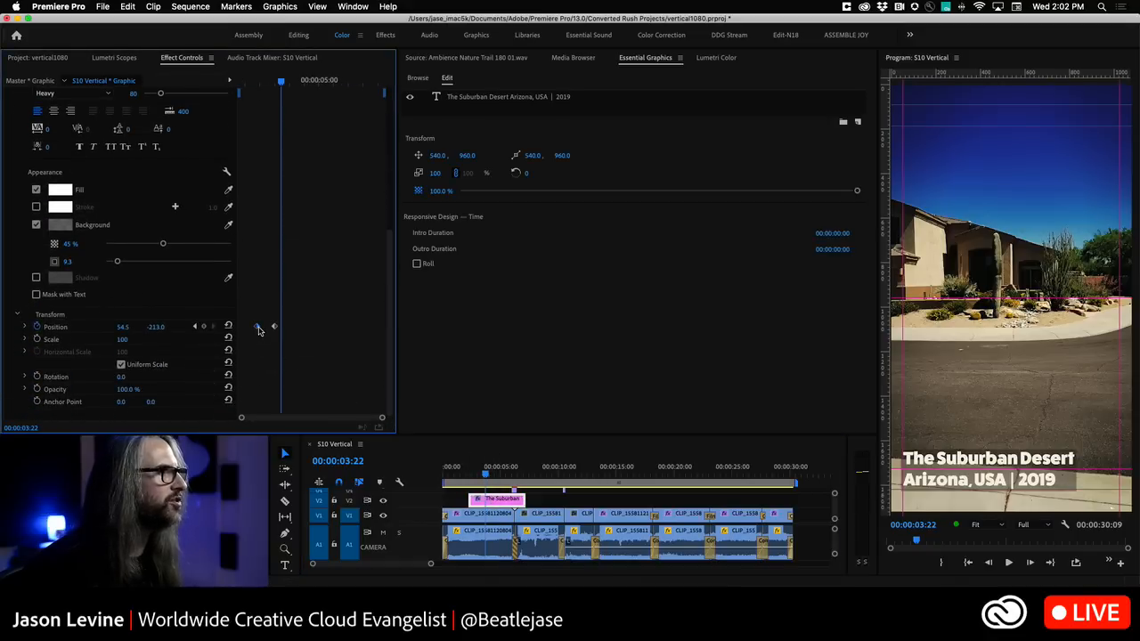
pyautogui.moveTo(258, 329); pyautogui.dragTo(264, 330)
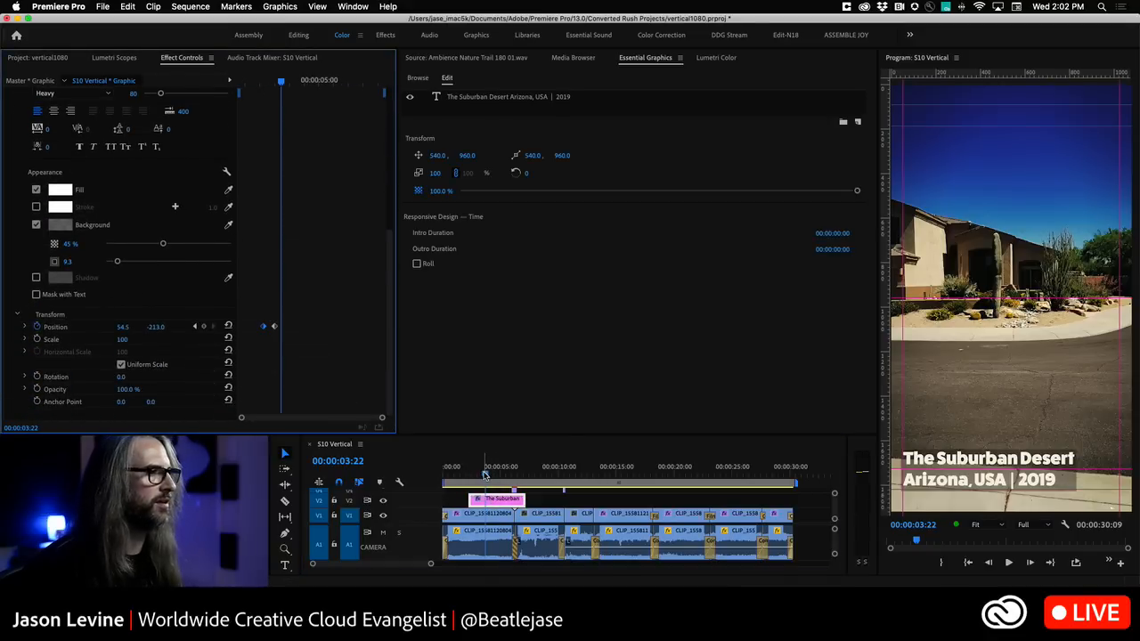
# Step: Undo the last keyframe adjustment and fine-tune the title's starting position keyframe to just before 00:00:03:08
pyautogui.moveTo(486, 473)
pyautogui.mouseDown()
pyautogui.moveTo(467, 475)
pyautogui.moveTo(490, 482)
pyautogui.moveTo(480, 481)
pyautogui.mouseUp()
pyautogui.click(264, 328)
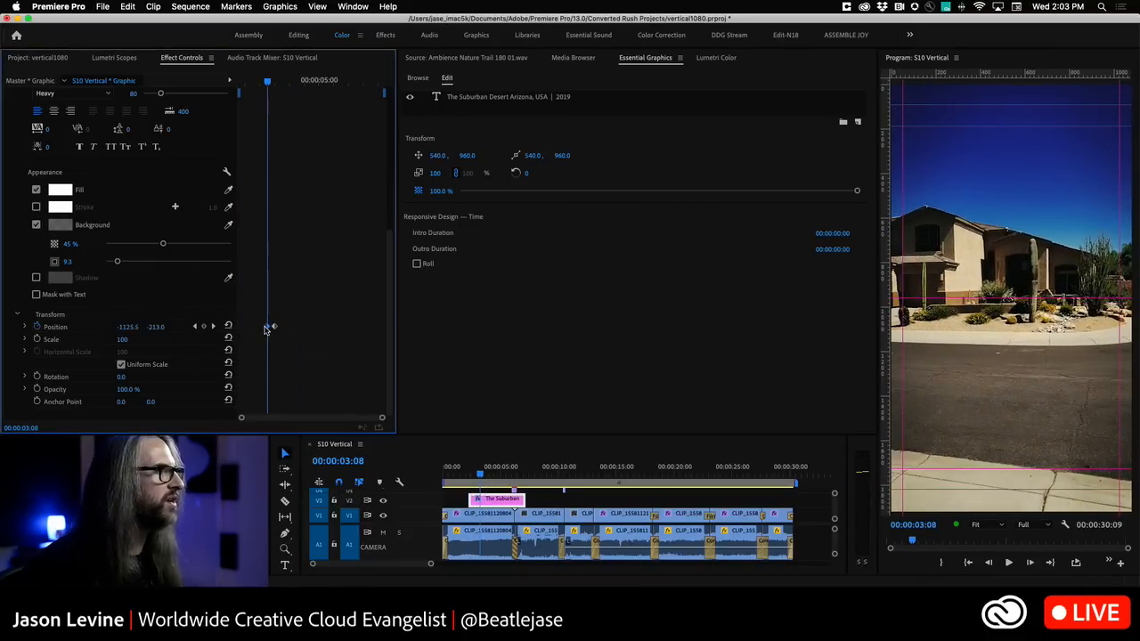
pyautogui.press('super+z')
pyautogui.press('=')
pyautogui.press('=')
pyautogui.press('=')
pyautogui.press('=')
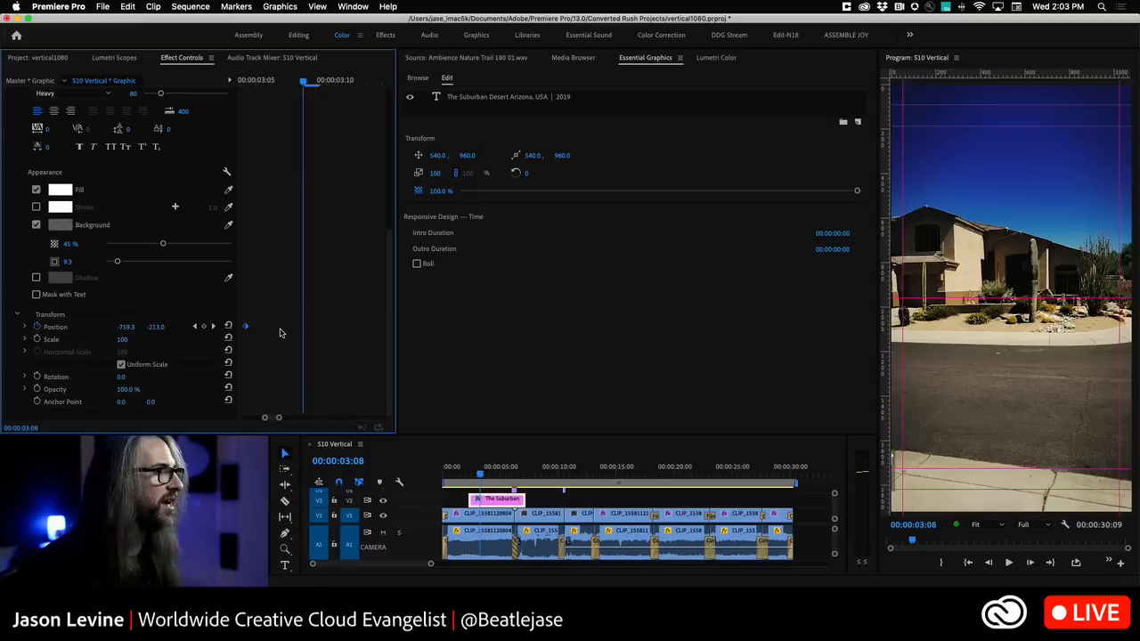
pyautogui.press('-')
pyautogui.moveTo(278, 328); pyautogui.dragTo(294, 331)
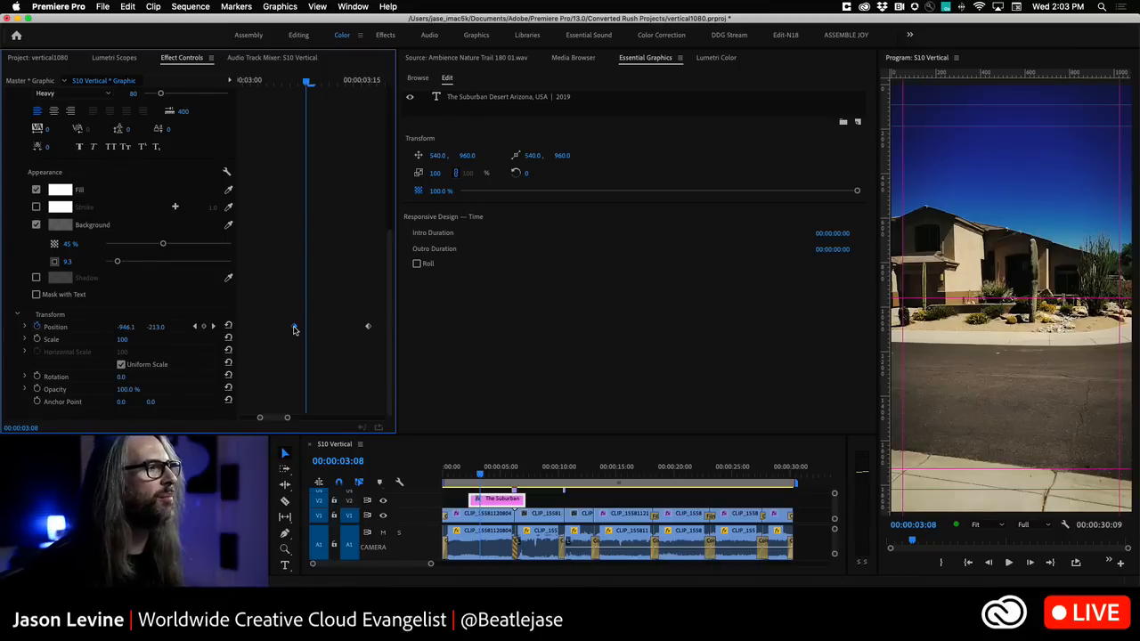
# Step: Set the starting position keyframe's temporal interpolation to Continuous Bezier and play back the title animation twice
pyautogui.rightClick(295, 330)
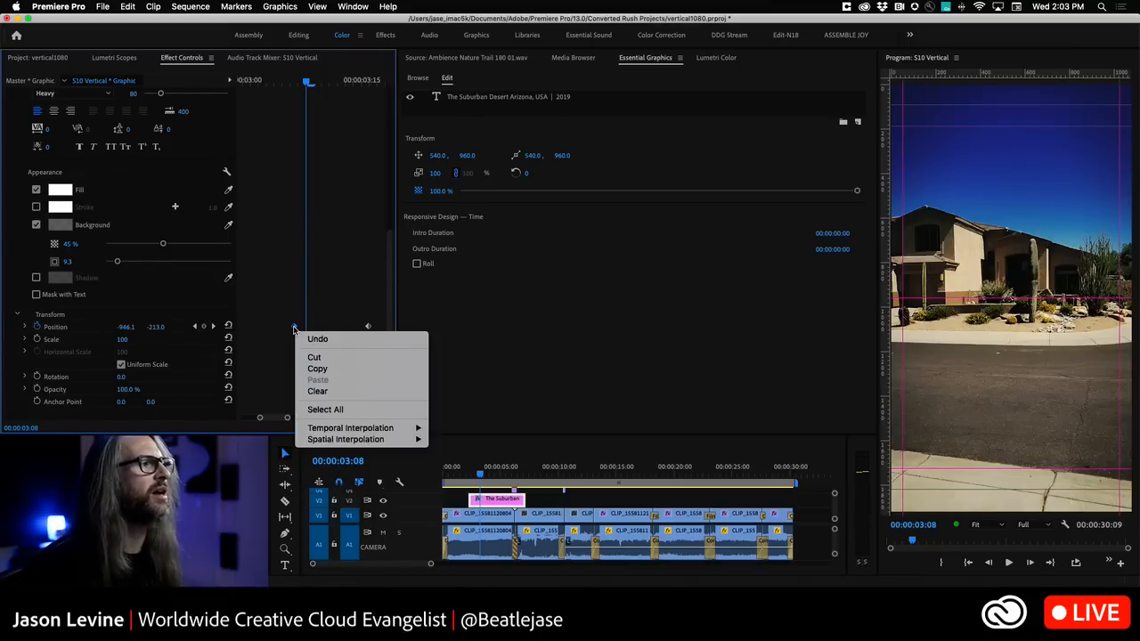
pyautogui.moveTo(346, 431)
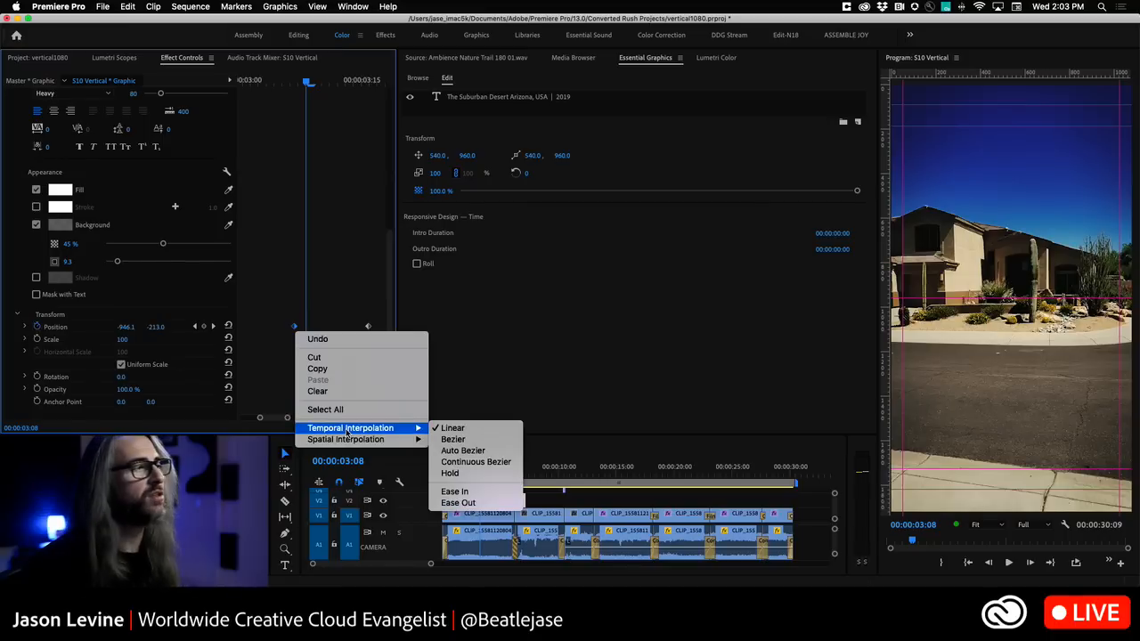
pyautogui.click(492, 464)
pyautogui.click(457, 472)
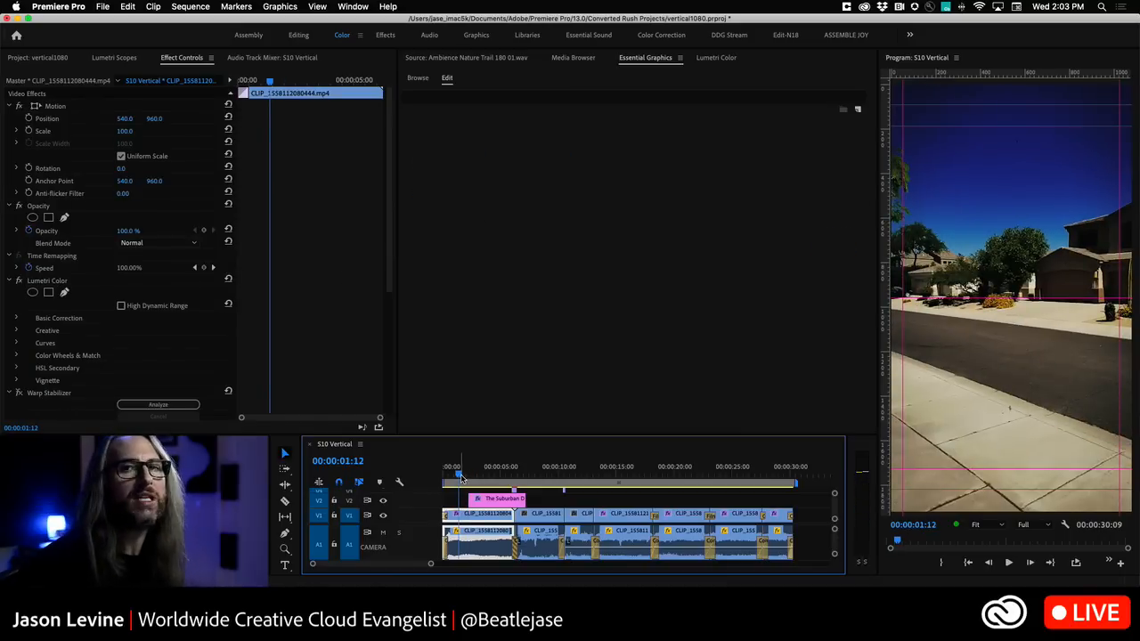
pyautogui.press('space')
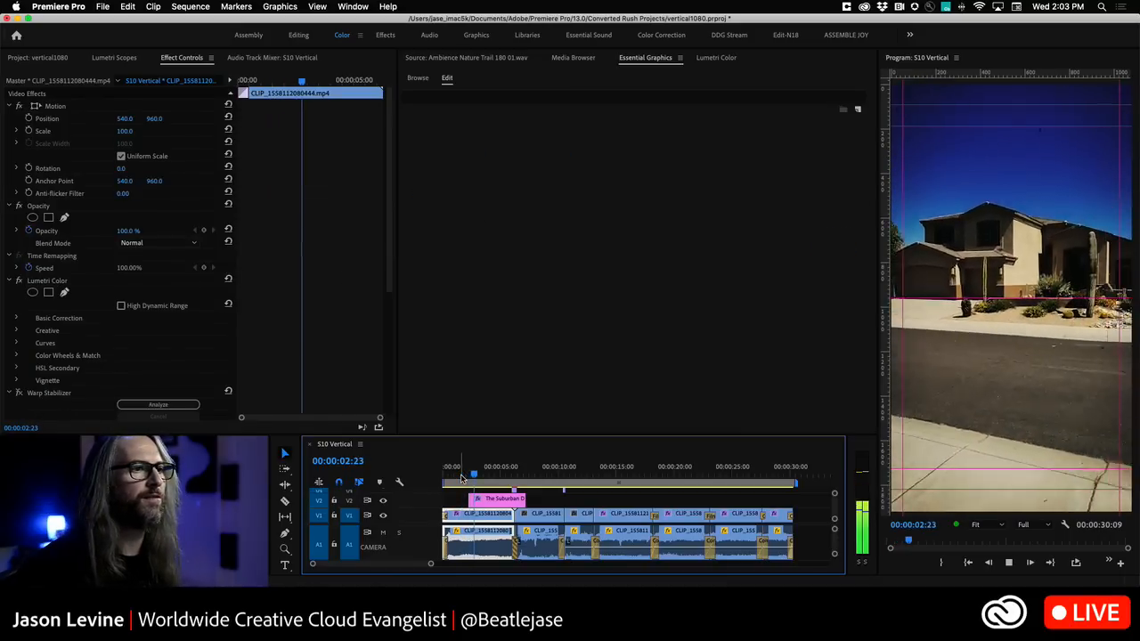
pyautogui.press('space')
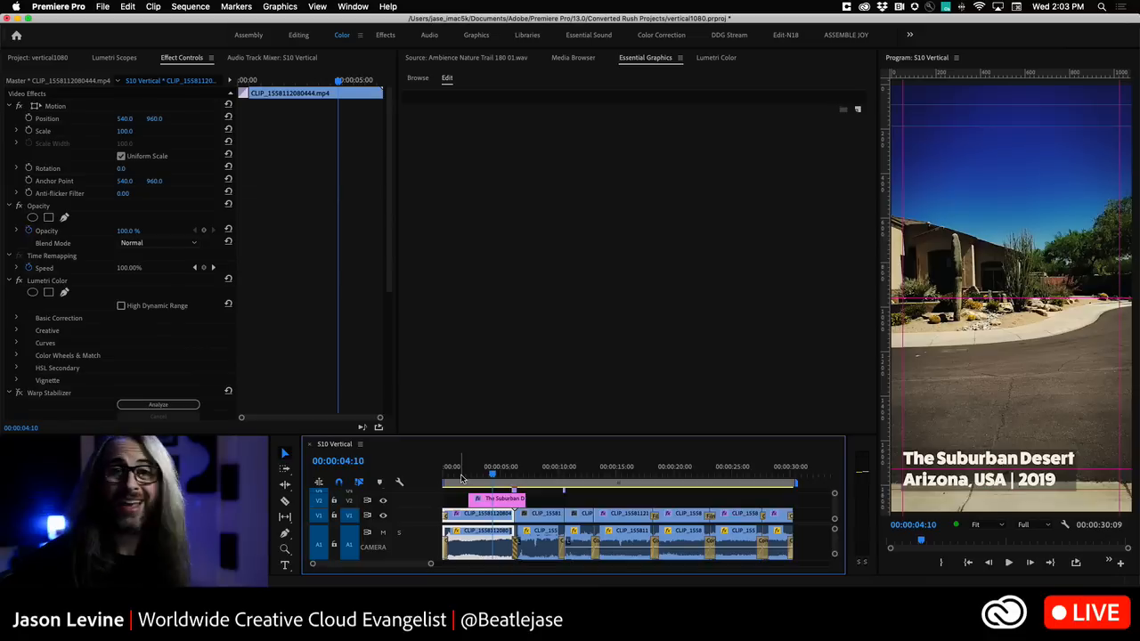
pyautogui.click(470, 472)
pyautogui.press('space')
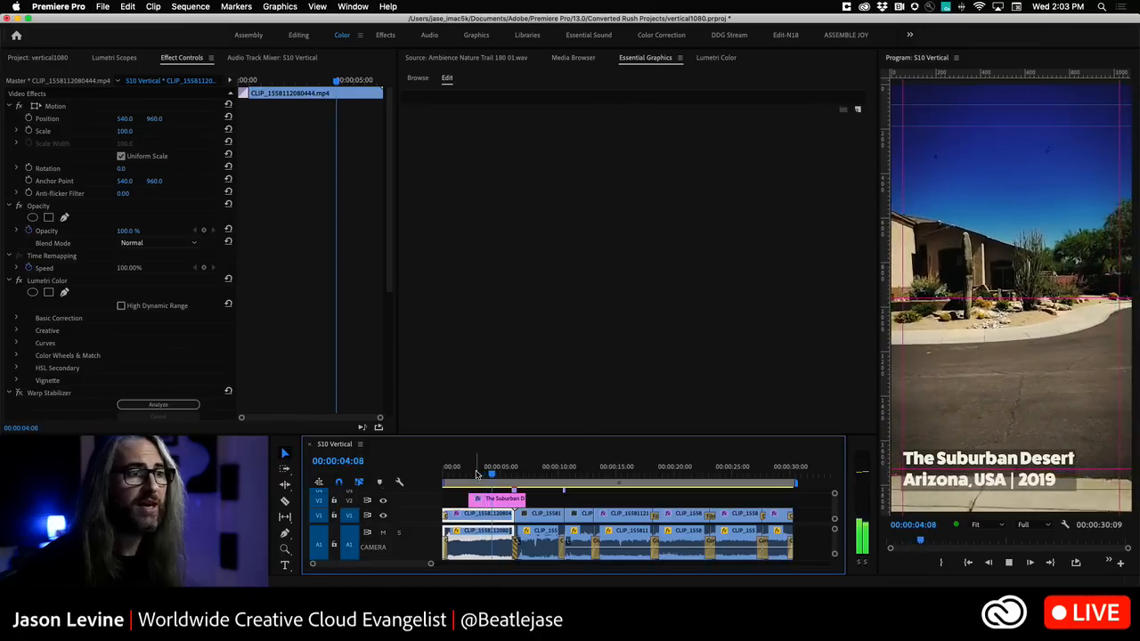
pyautogui.press('space')
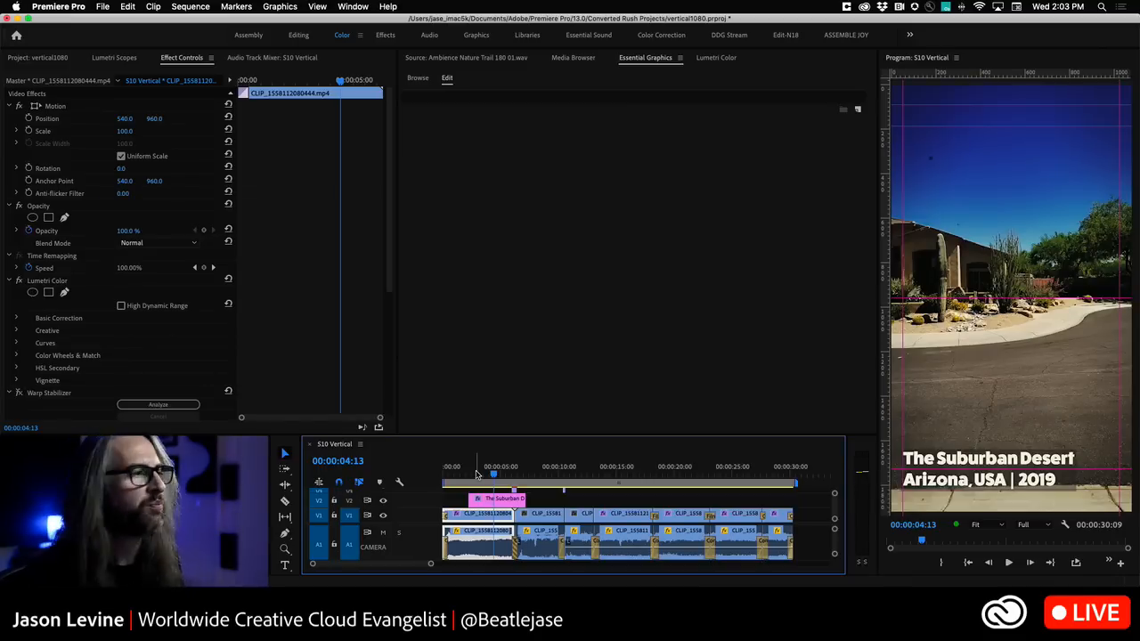
# Step: Start exporting the Suburban Desert title graphic as a Motion Graphics template named GEN9x16LT
pyautogui.click(496, 499)
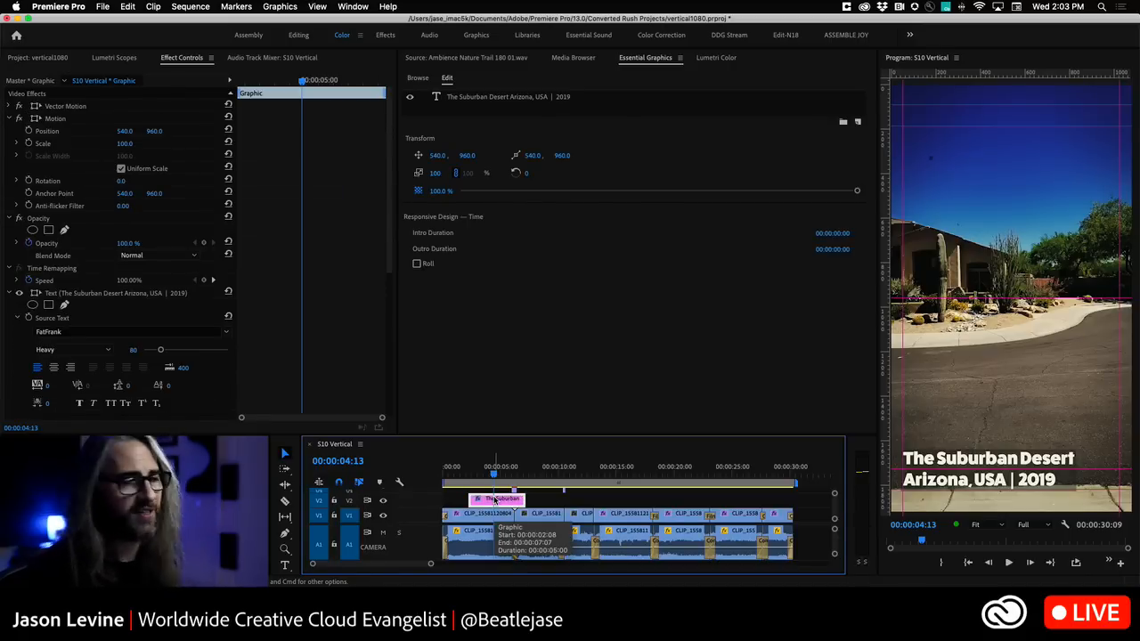
pyautogui.click(293, 4)
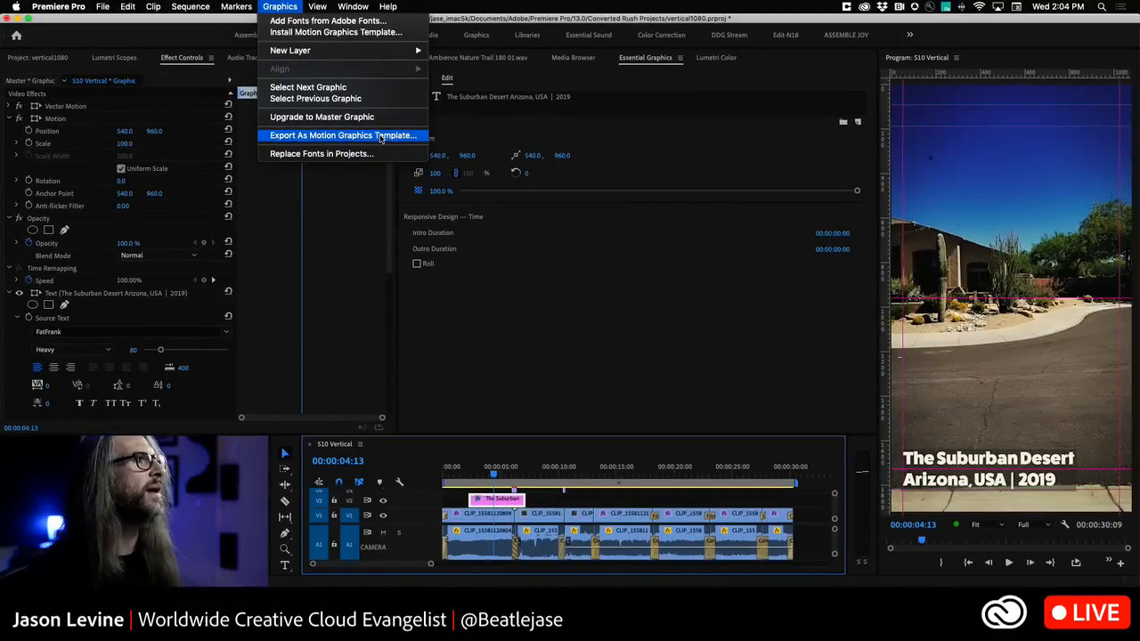
pyautogui.click(735, 146)
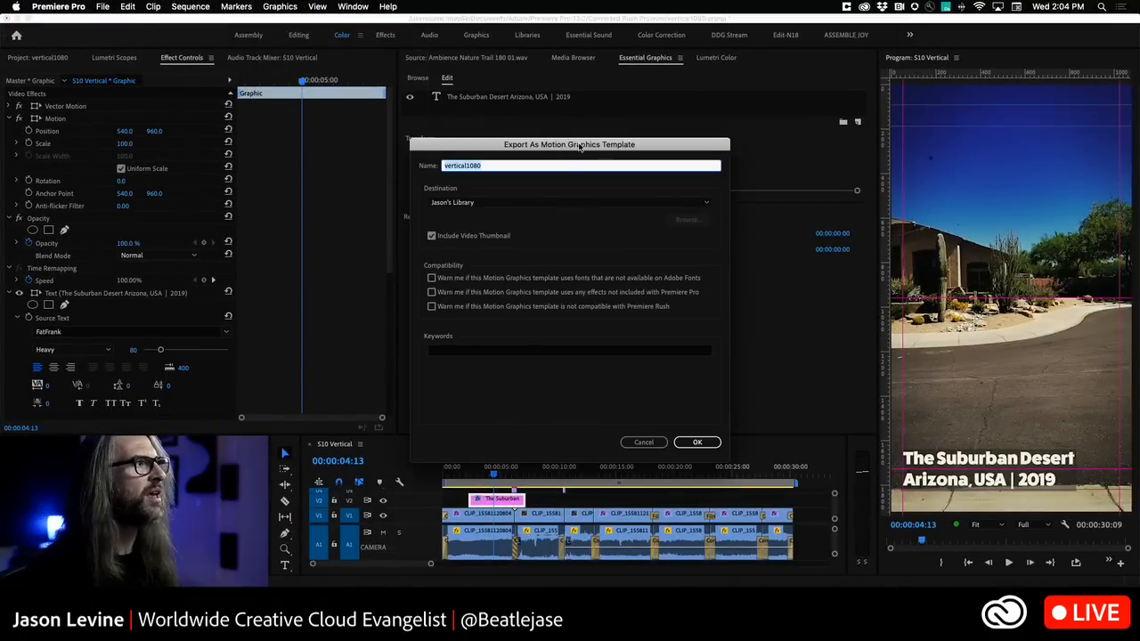
pyautogui.moveTo(579, 146); pyautogui.dragTo(617, 125)
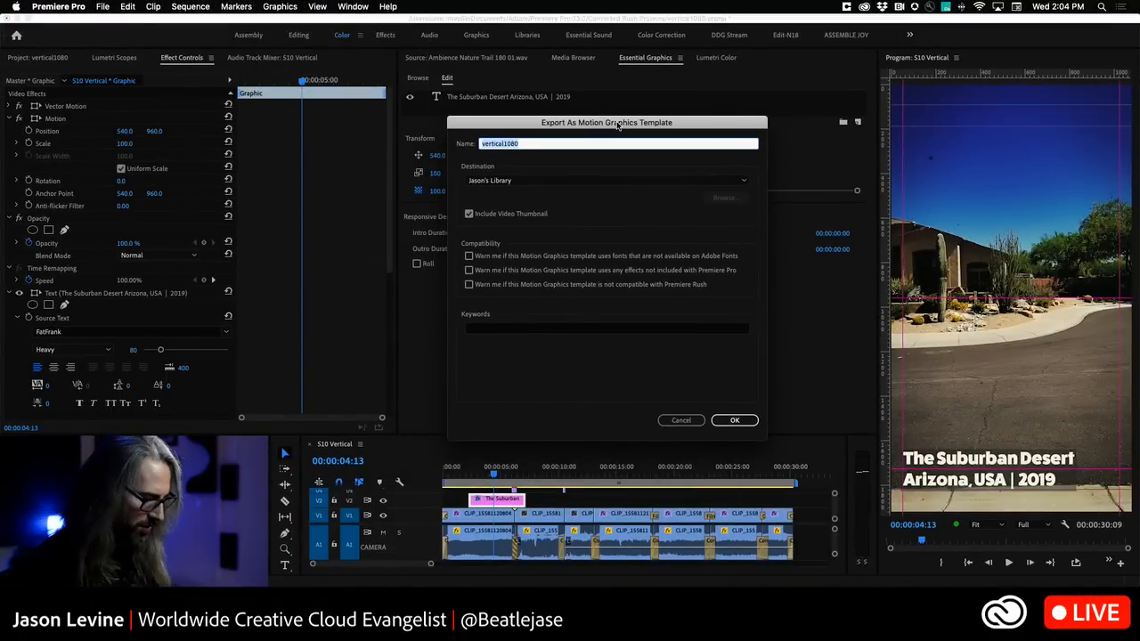
pyautogui.write('General9x16LT')
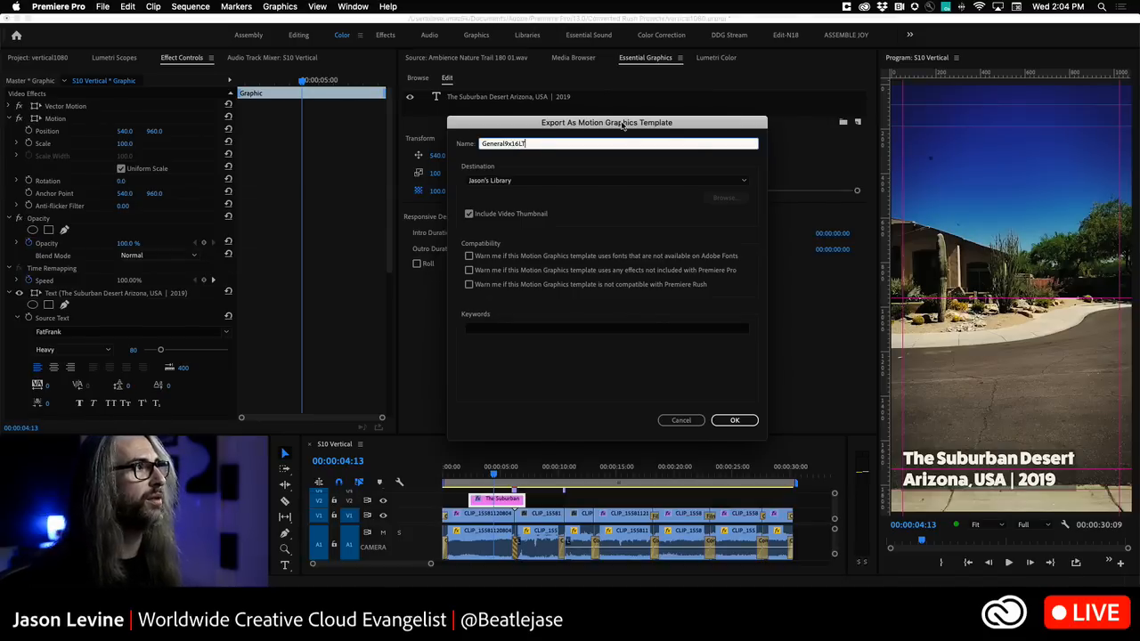
pyautogui.press('BackSpace')
pyautogui.press('BackSpace')
pyautogui.press('BackSpace')
pyautogui.press('BackSpace')
pyautogui.press('BackSpace')
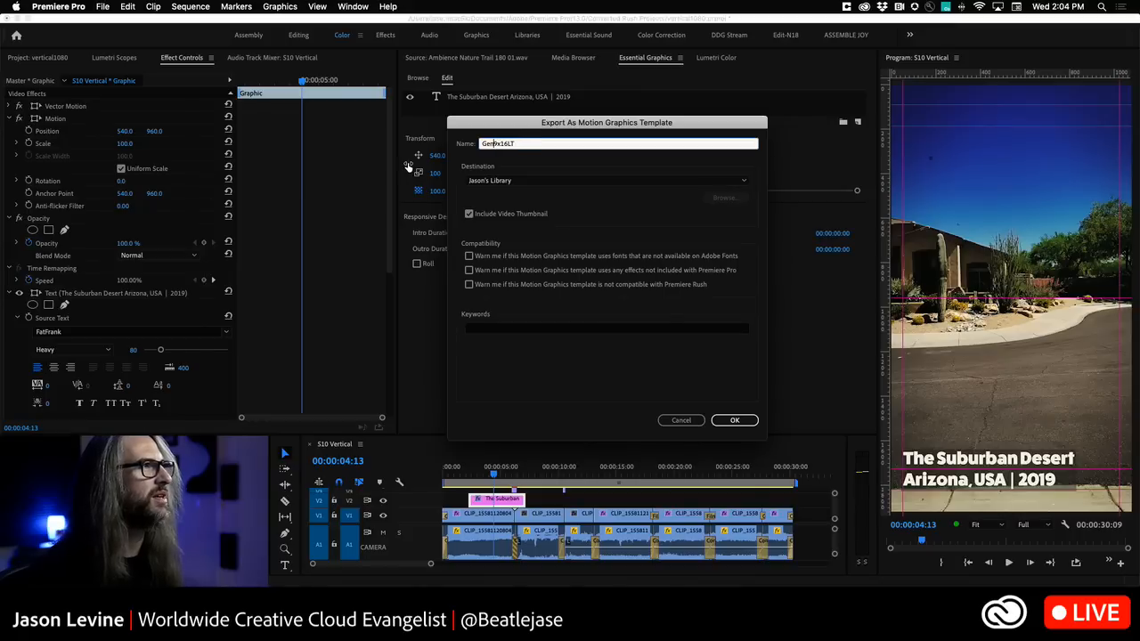
pyautogui.write('EN')
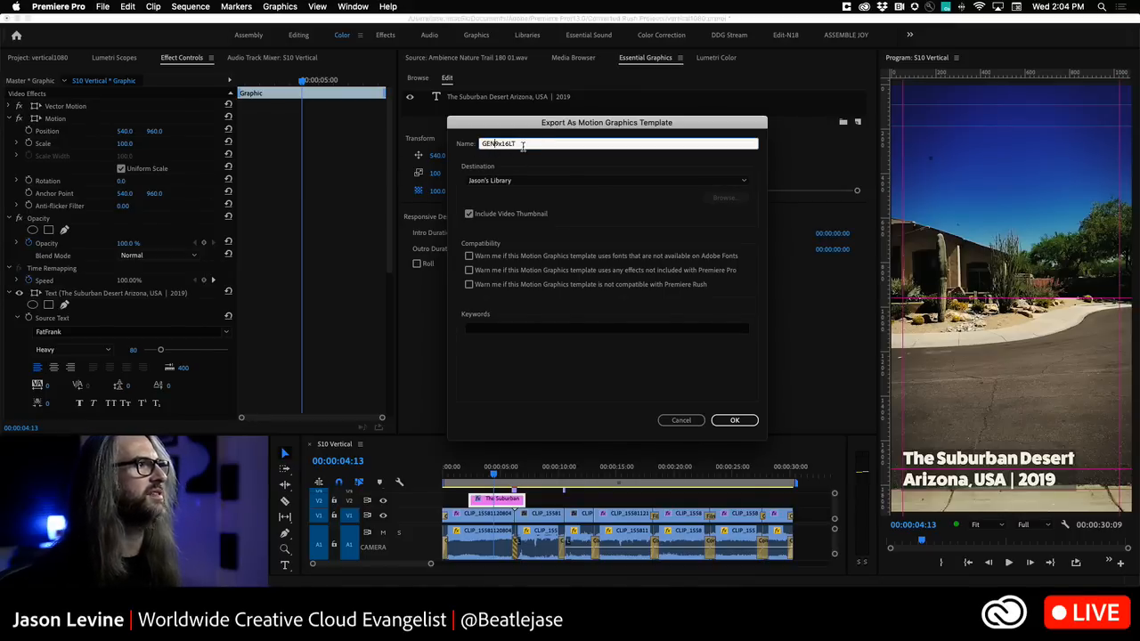
# Step: Keep the personal Creative Cloud library as the template's destination and export it with a video thumbnail
pyautogui.click(661, 181)
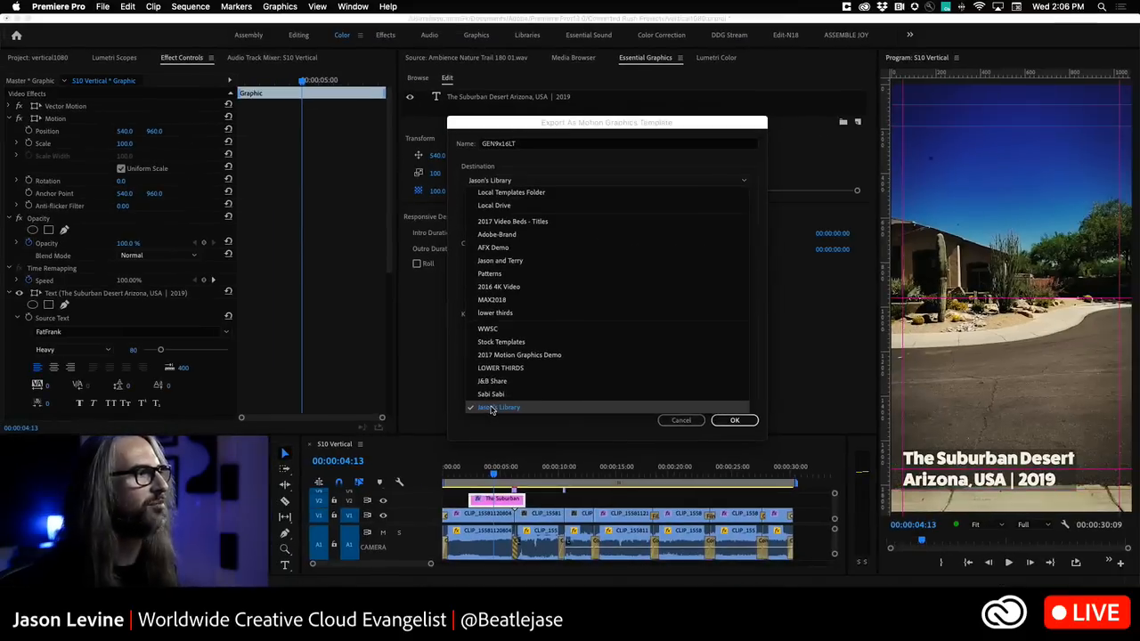
pyautogui.click(501, 415)
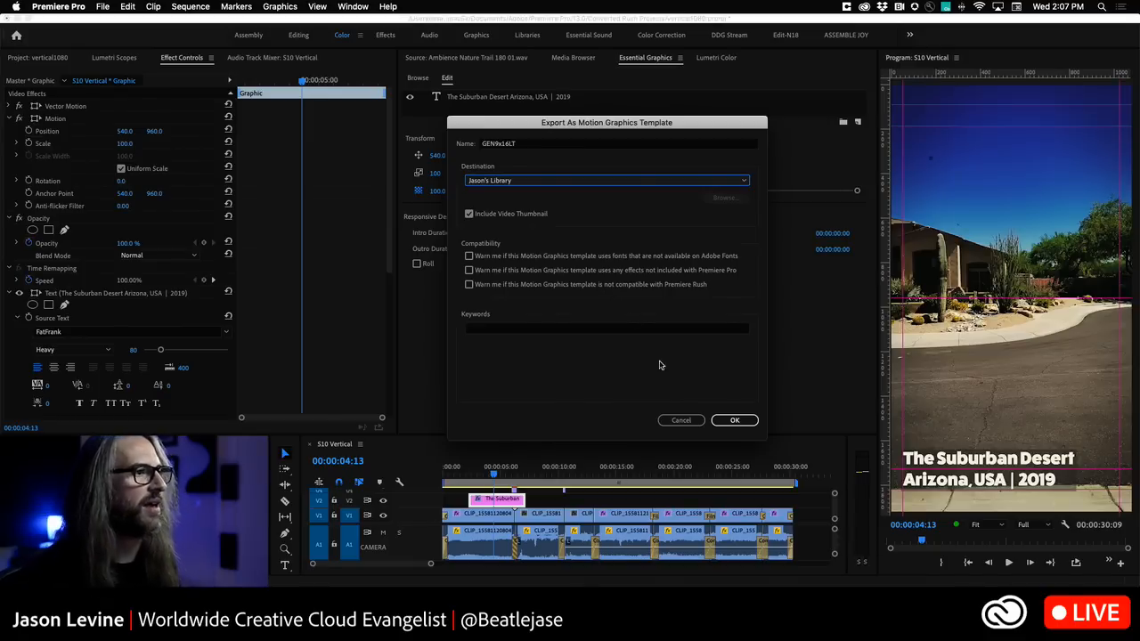
pyautogui.click(731, 419)
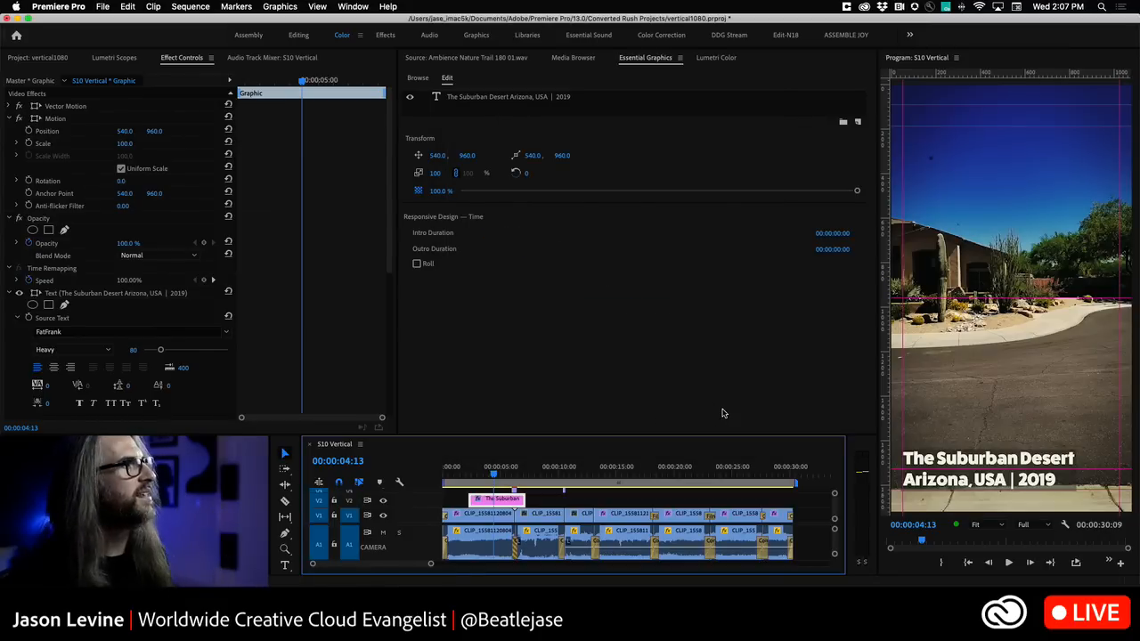
# Step: Find the GEN9x16LT template, place it on V2 above the next-to-last clip, and play it to about 00:00:25:19
pyautogui.click(418, 79)
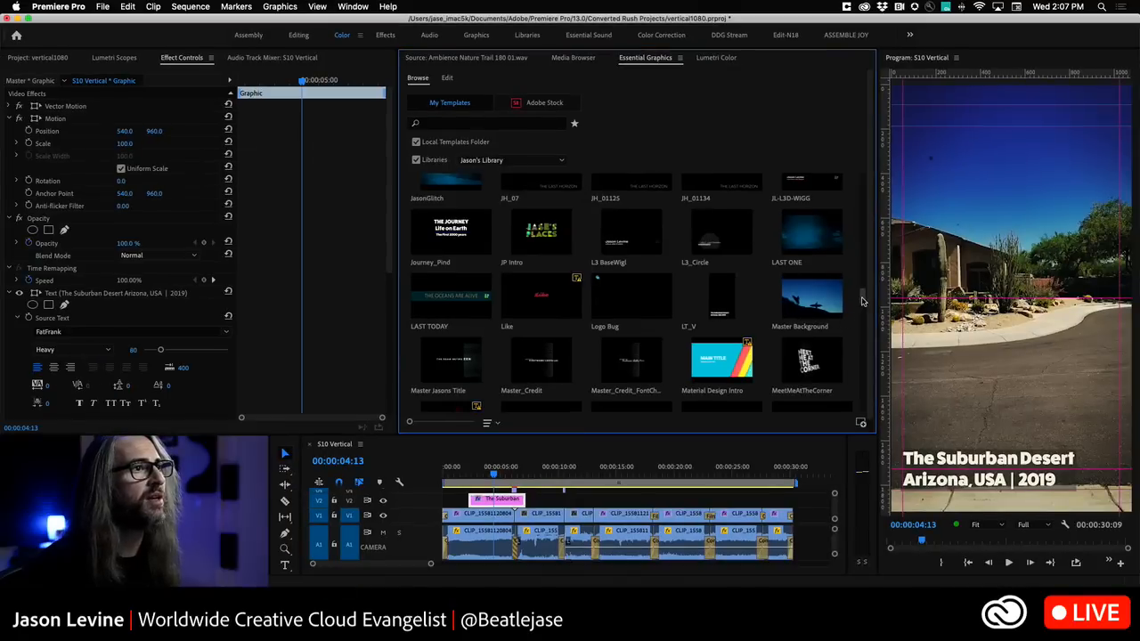
pyautogui.scroll(3, 861, 289)
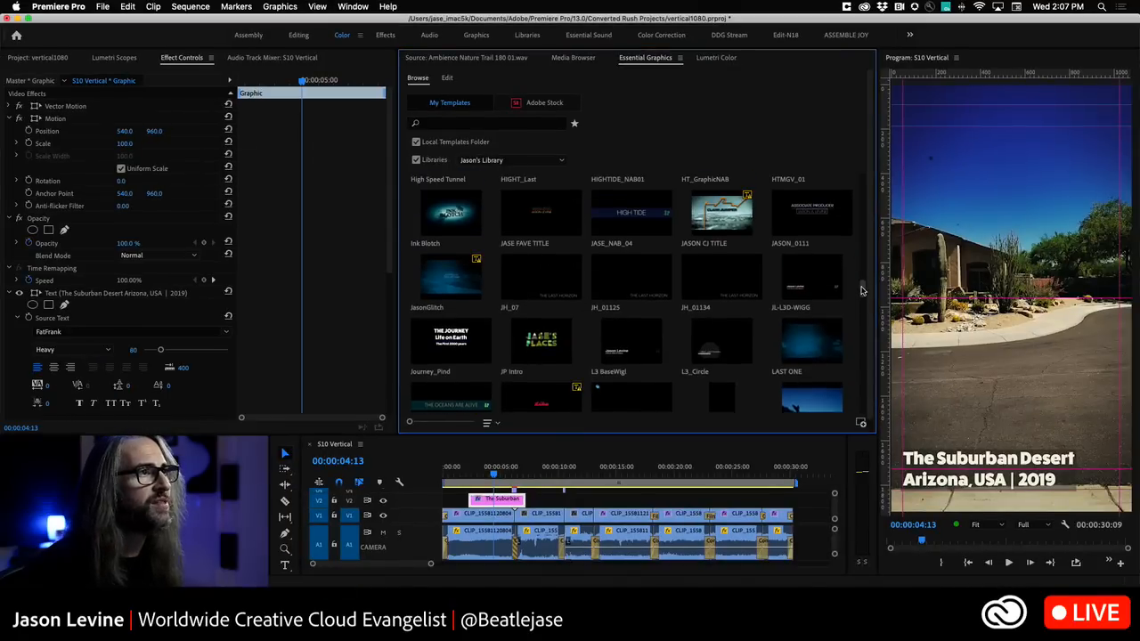
pyautogui.moveTo(861, 290); pyautogui.dragTo(861, 274)
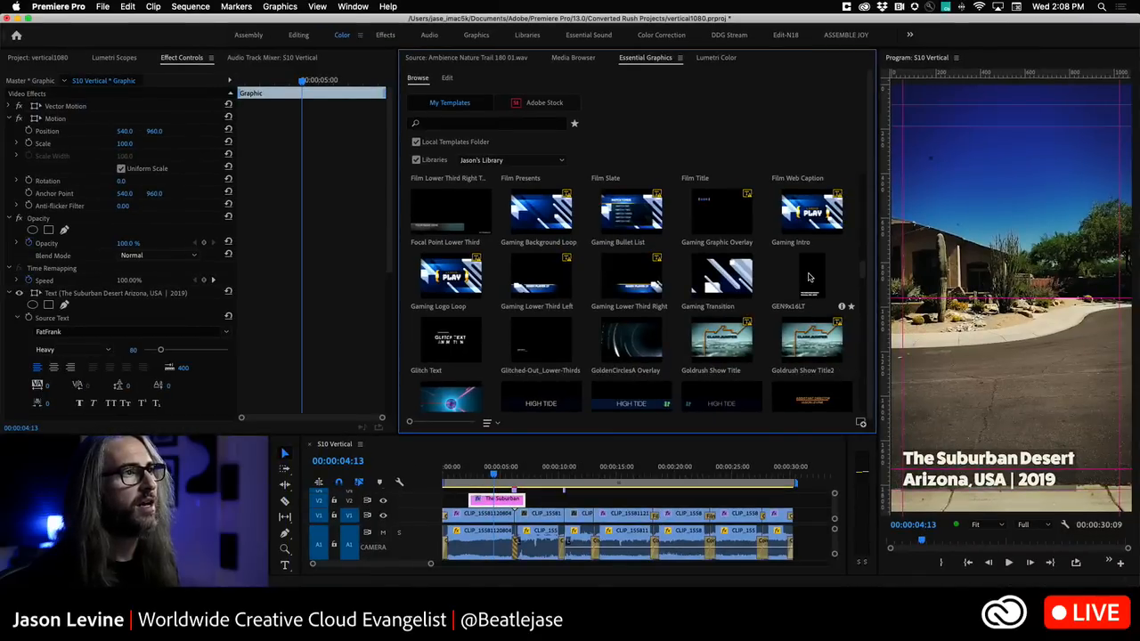
pyautogui.moveTo(808, 278); pyautogui.dragTo(704, 474)
pyautogui.click(728, 474)
pyautogui.press('space')
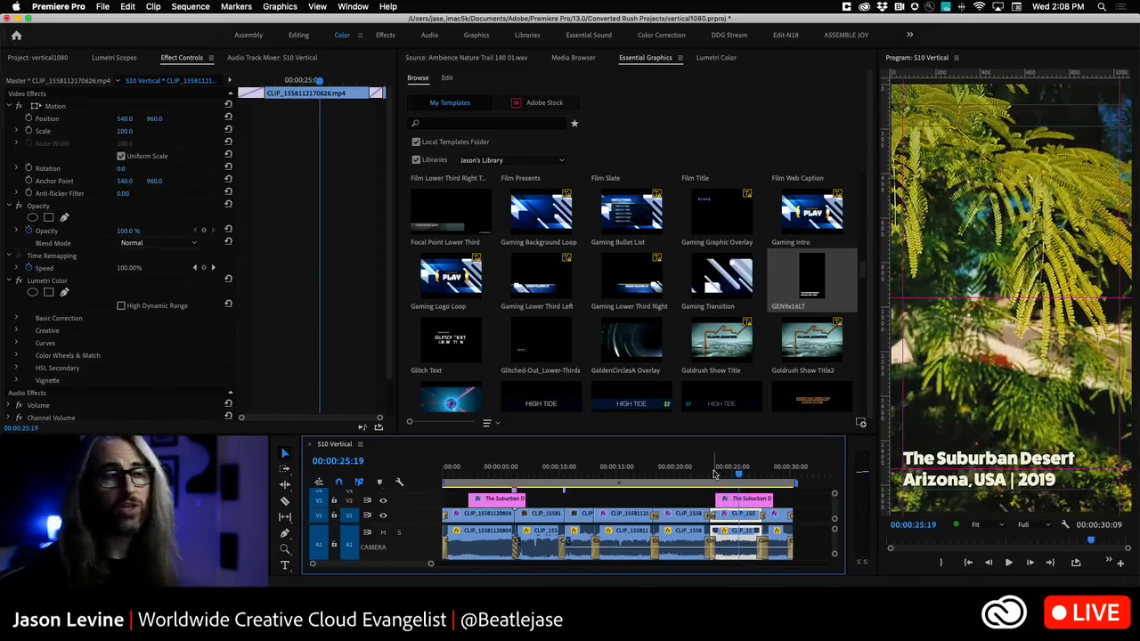
# Step: Replace the text of the newly placed title with "THANKS FOR WATCHING!"
pyautogui.click(744, 498)
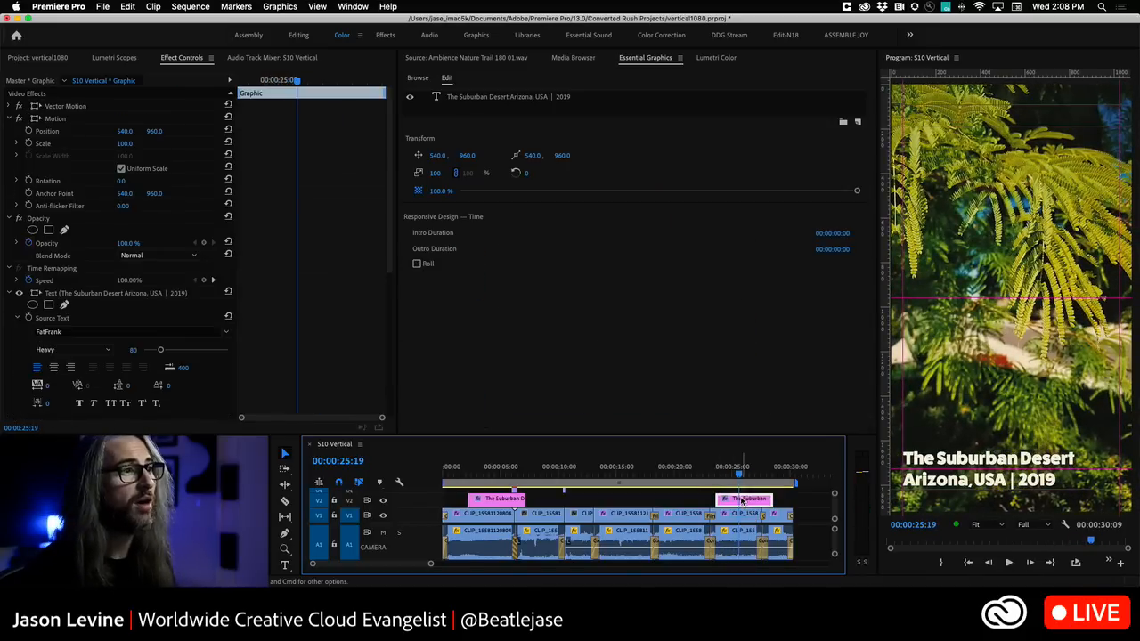
pyautogui.click(485, 98)
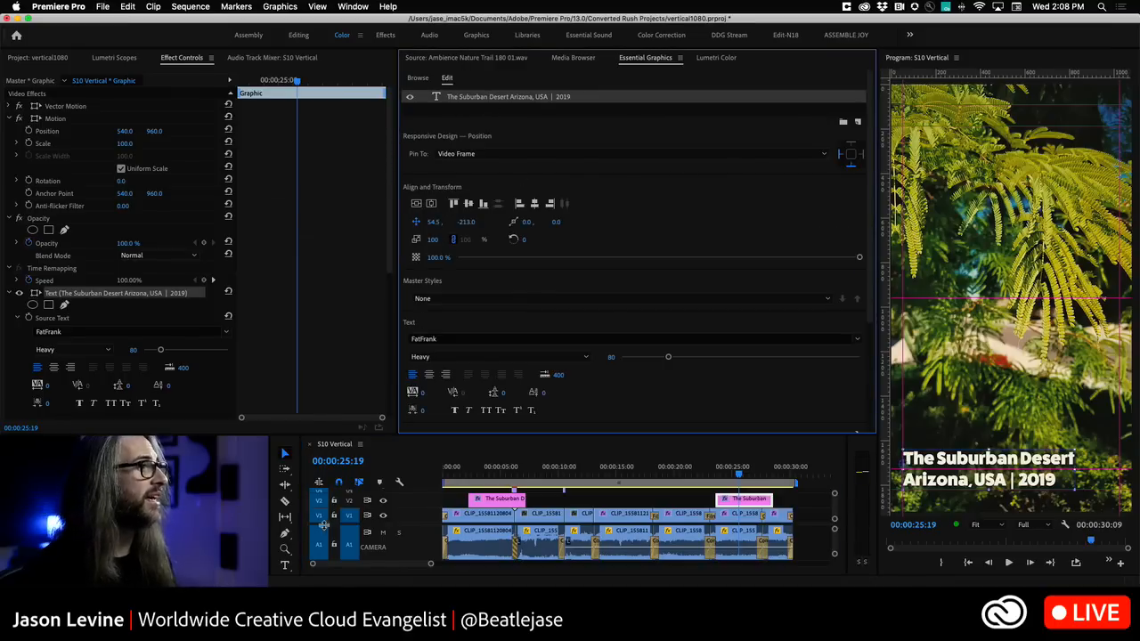
pyautogui.click(286, 565)
pyautogui.moveTo(906, 457); pyautogui.dragTo(1060, 493)
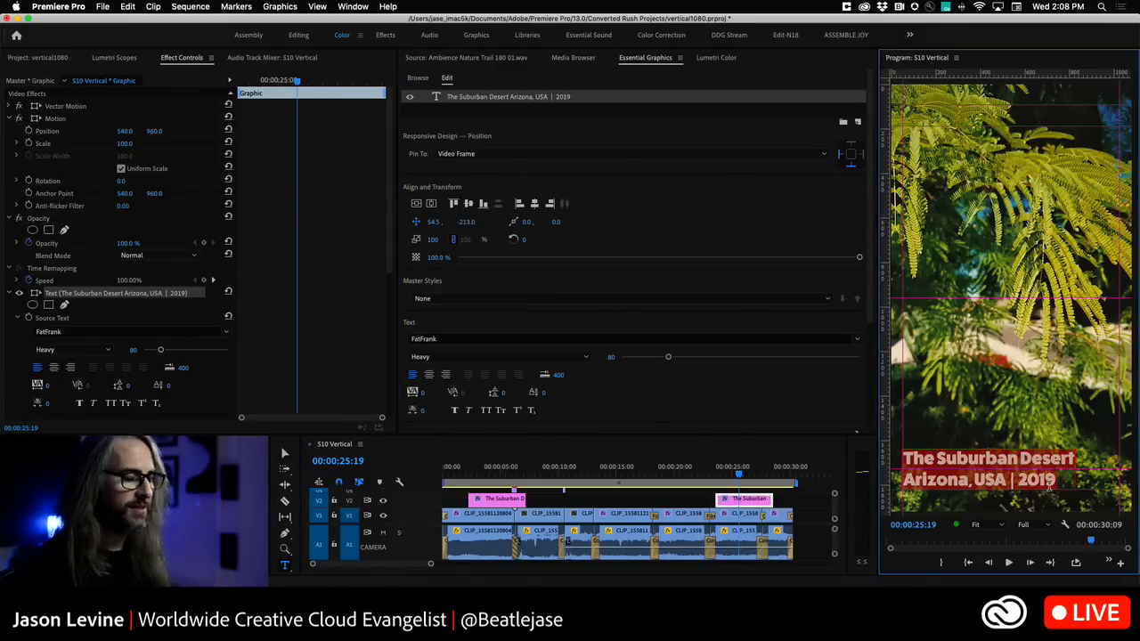
pyautogui.write('THANK')
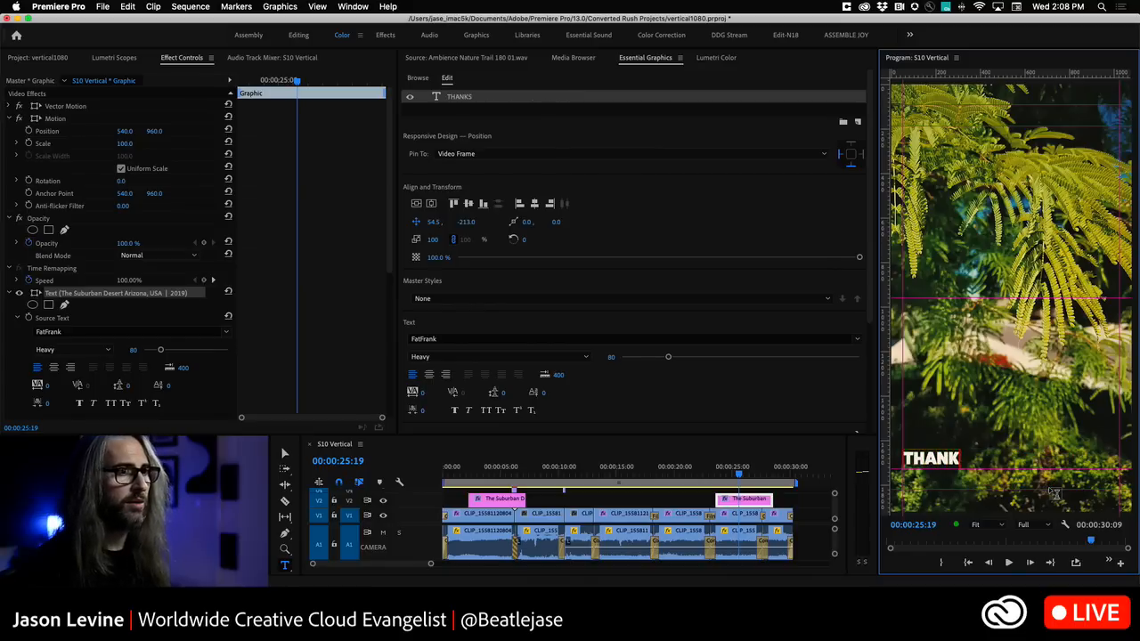
pyautogui.write('S FOR WATCHING!')
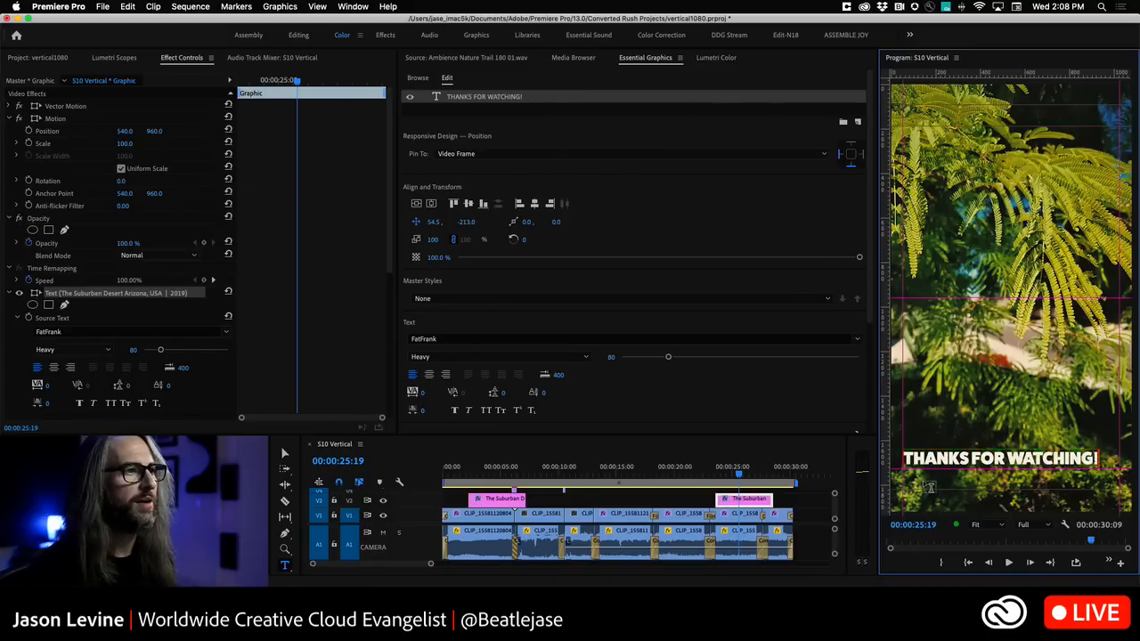
# Step: Play back the closing title's slide-in from about 00:00:23:01 and save the project
pyautogui.moveTo(737, 478); pyautogui.dragTo(710, 485)
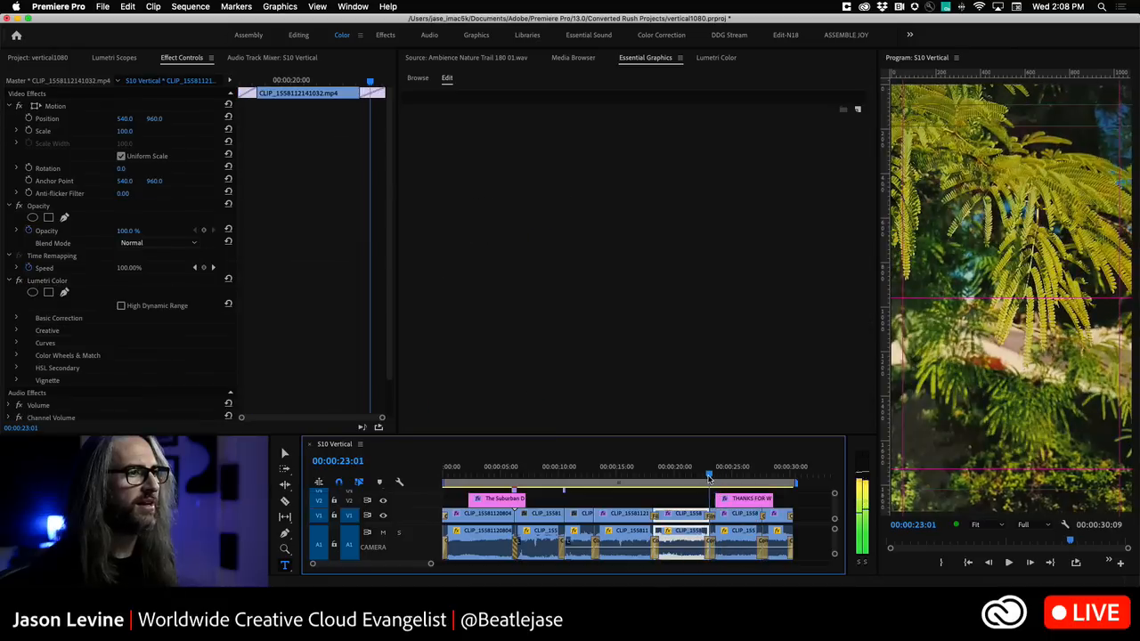
pyautogui.press('space')
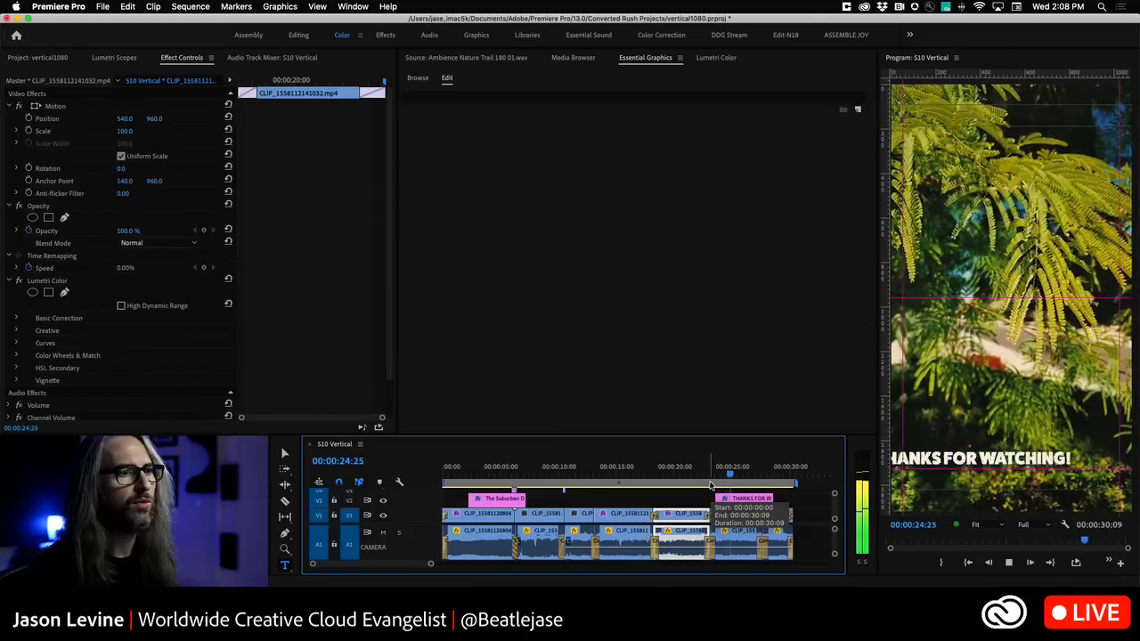
pyautogui.press('space')
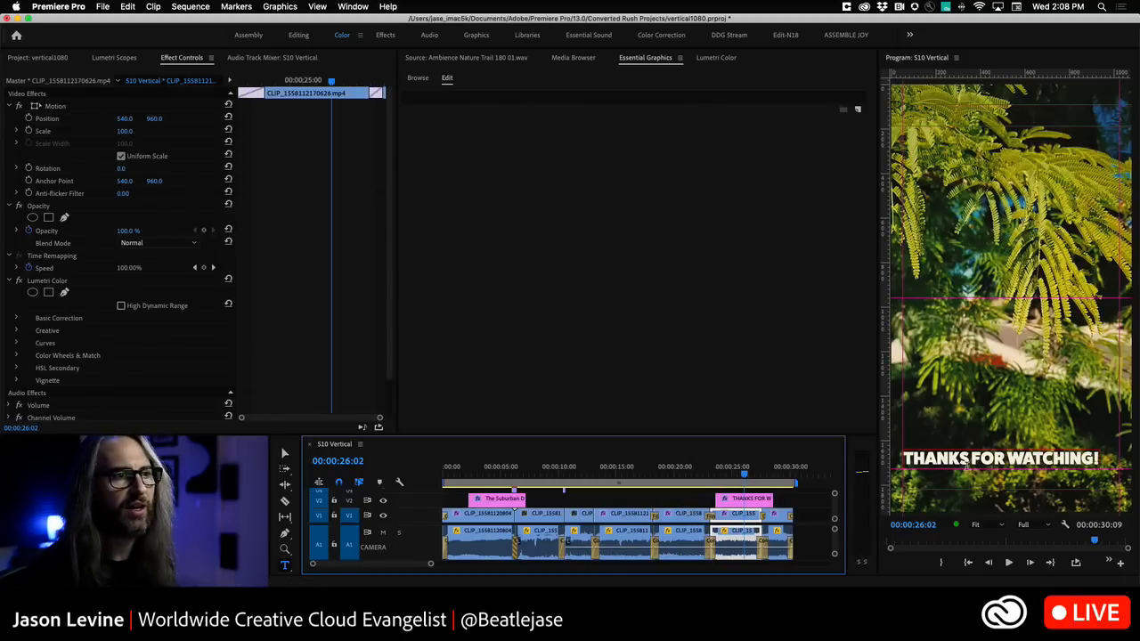
pyautogui.press('super+s')
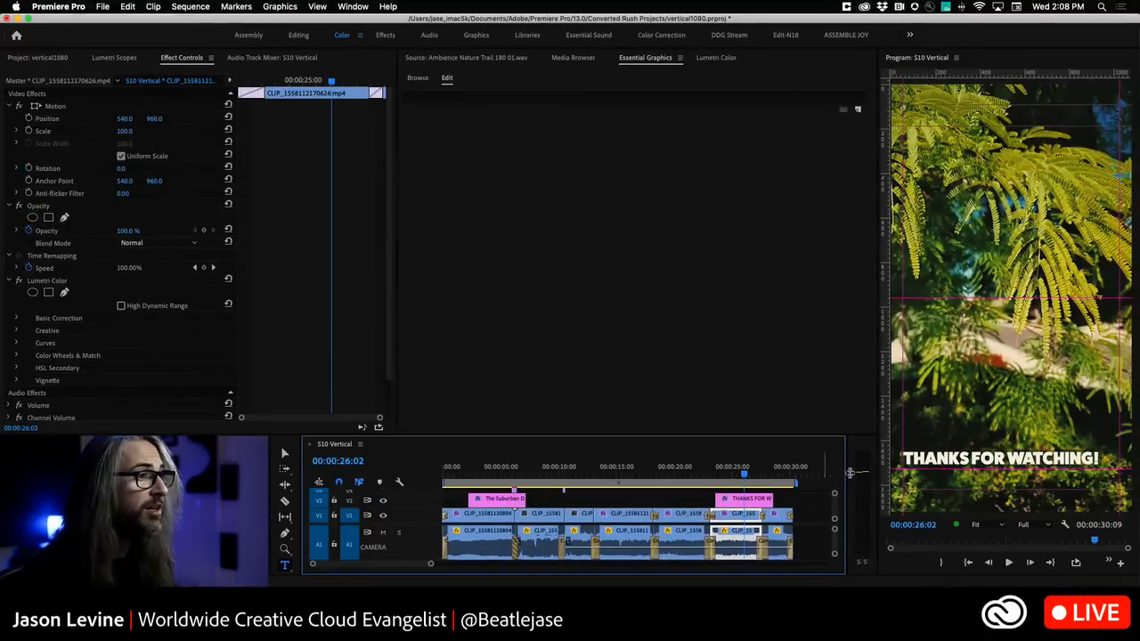
# Step: Examine the closing title's text and appearance settings, and scrub back to the opening title at about 00:00:06:01
pyautogui.click(525, 522)
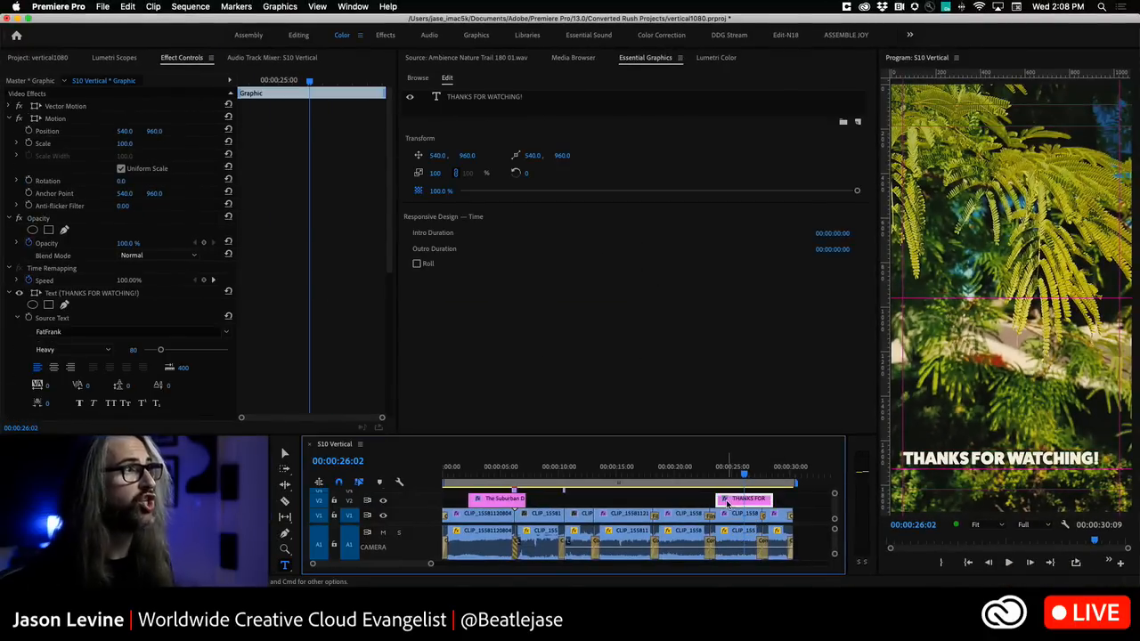
pyautogui.click(469, 96)
pyautogui.scroll(-2, 873, 323)
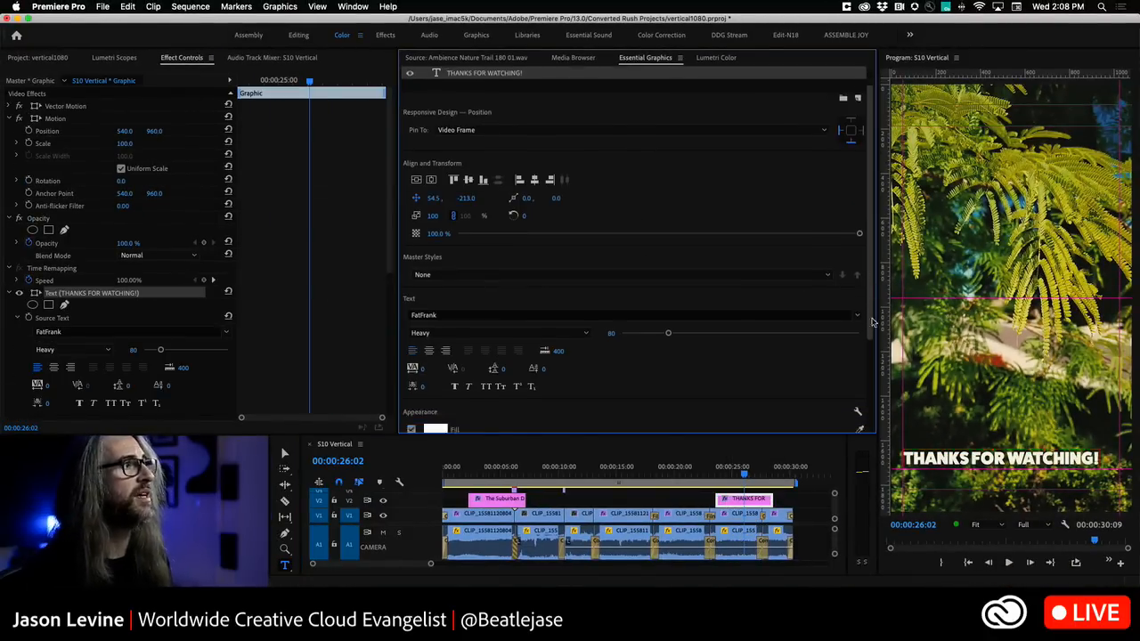
pyautogui.scroll(-5, 873, 322)
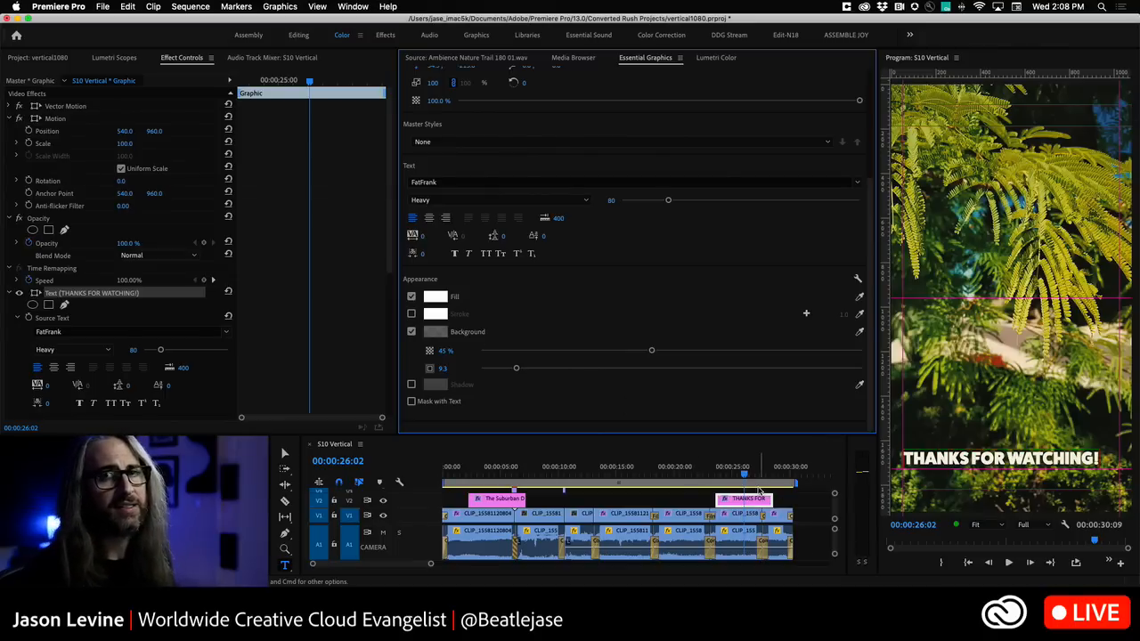
pyautogui.moveTo(741, 476); pyautogui.dragTo(513, 479)
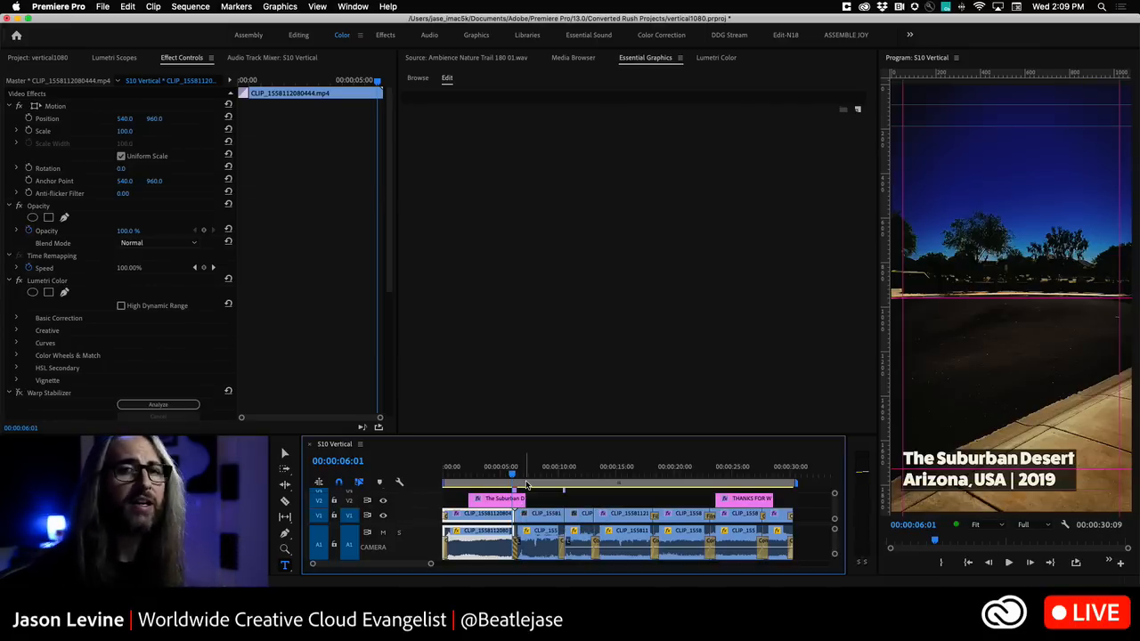
# Step: Open the font list for the "THANKS FOR WATCHING!" text and turn off its Adobe Fonts filter
pyautogui.click(745, 500)
pyautogui.click(743, 470)
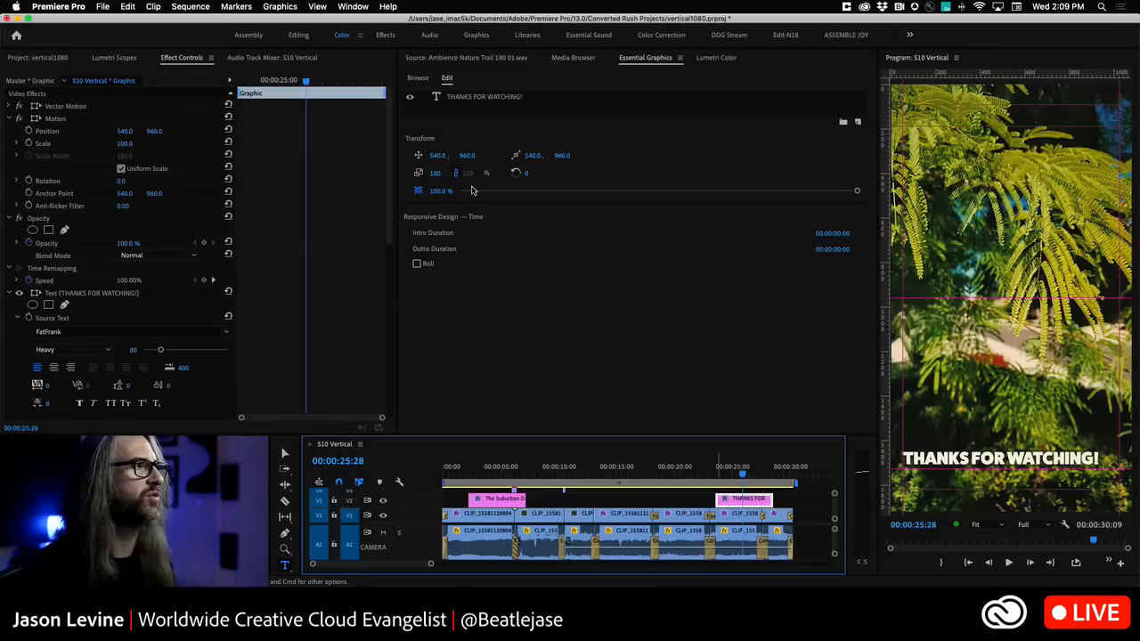
pyautogui.click(486, 98)
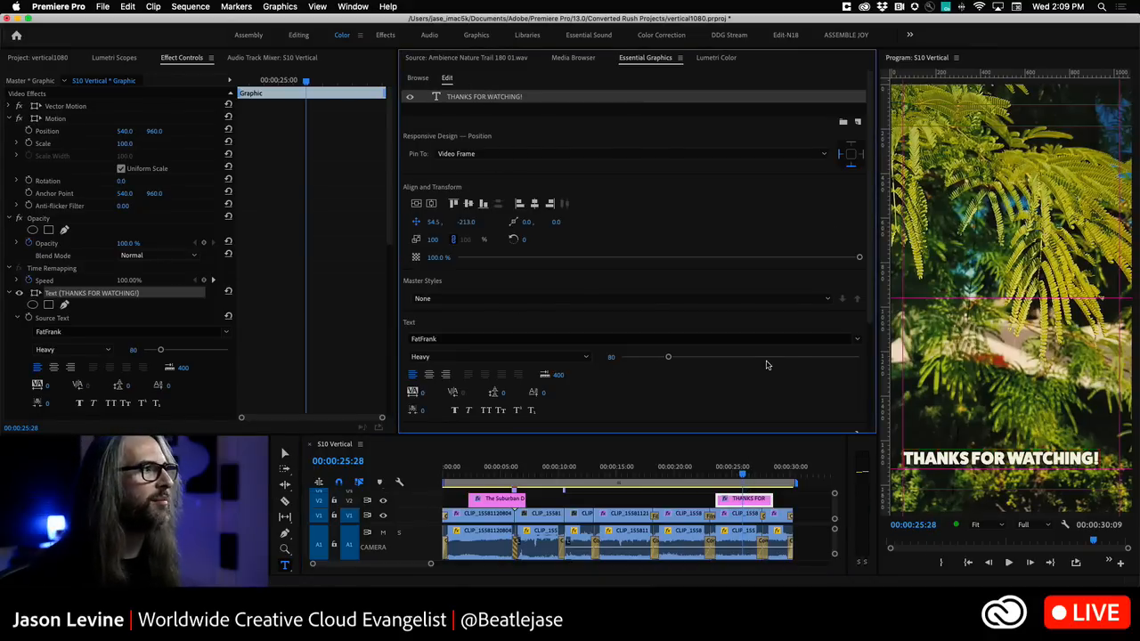
pyautogui.scroll(-5, 868, 301)
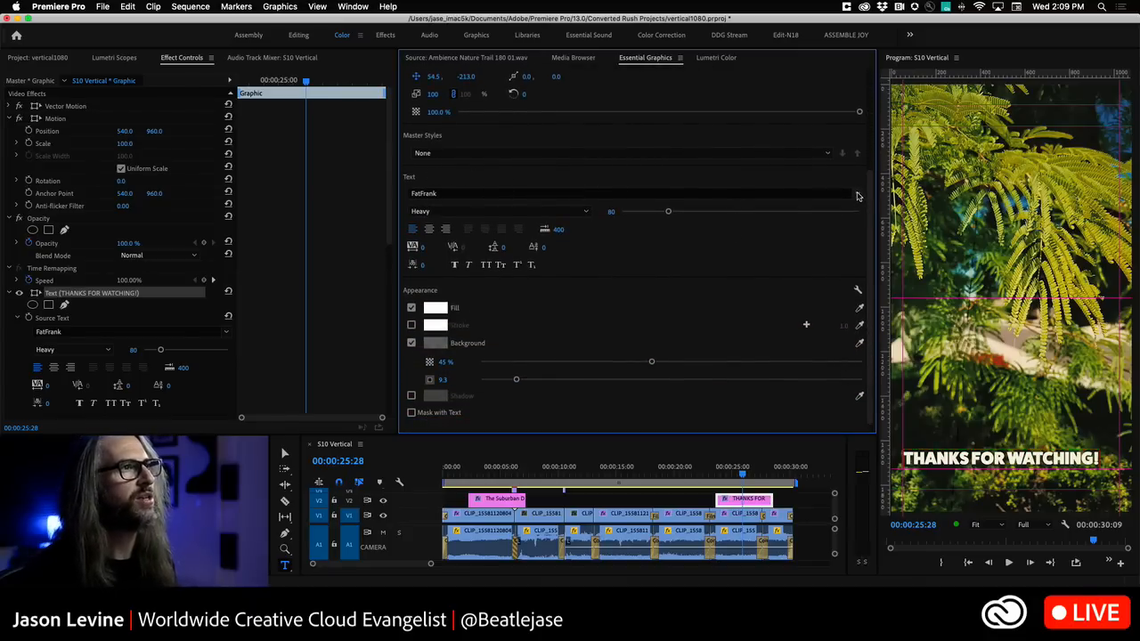
pyautogui.click(858, 195)
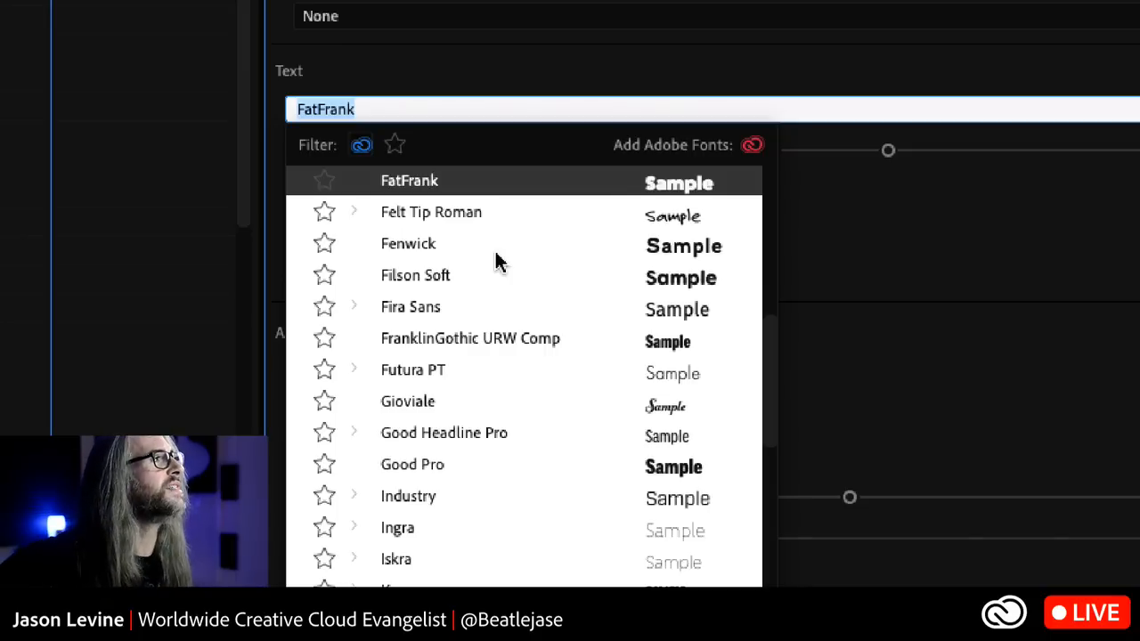
pyautogui.click(358, 148)
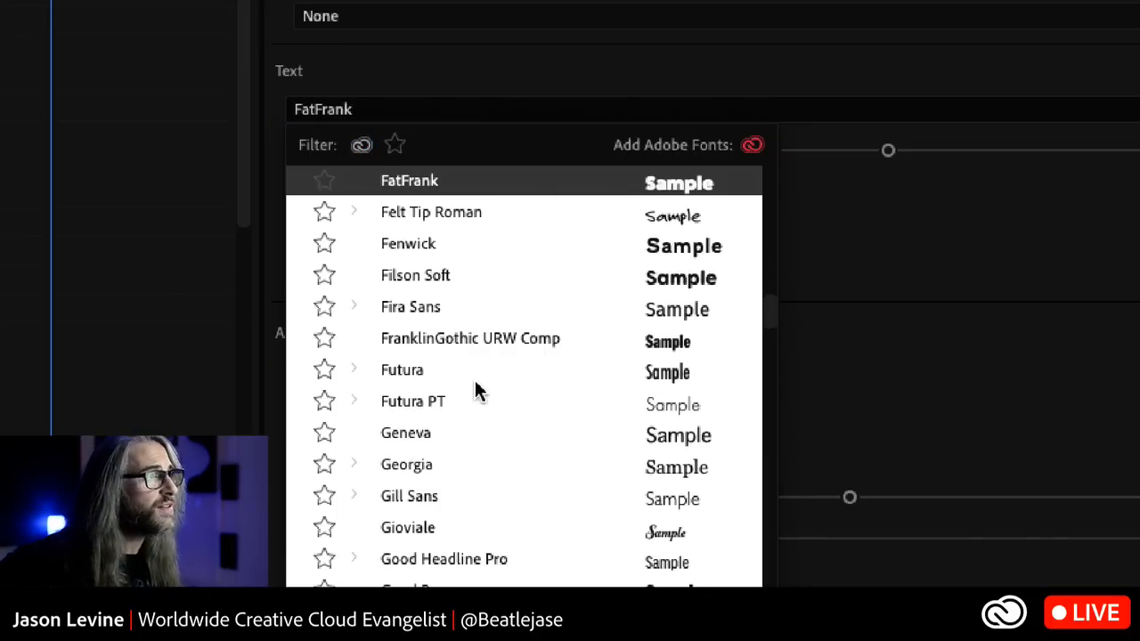
# Step: Browse the complete font list and filter it to show only favorites
pyautogui.scroll(-5, 475, 389)
pyautogui.scroll(-20, 476, 389)
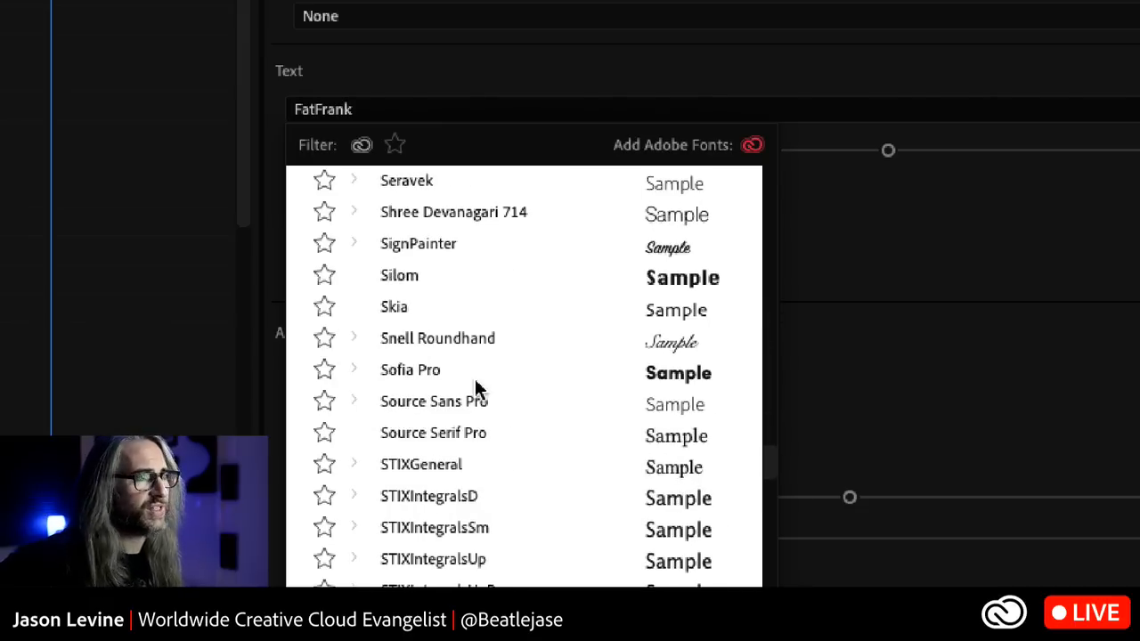
pyautogui.scroll(-10, 476, 389)
pyautogui.scroll(20, 475, 389)
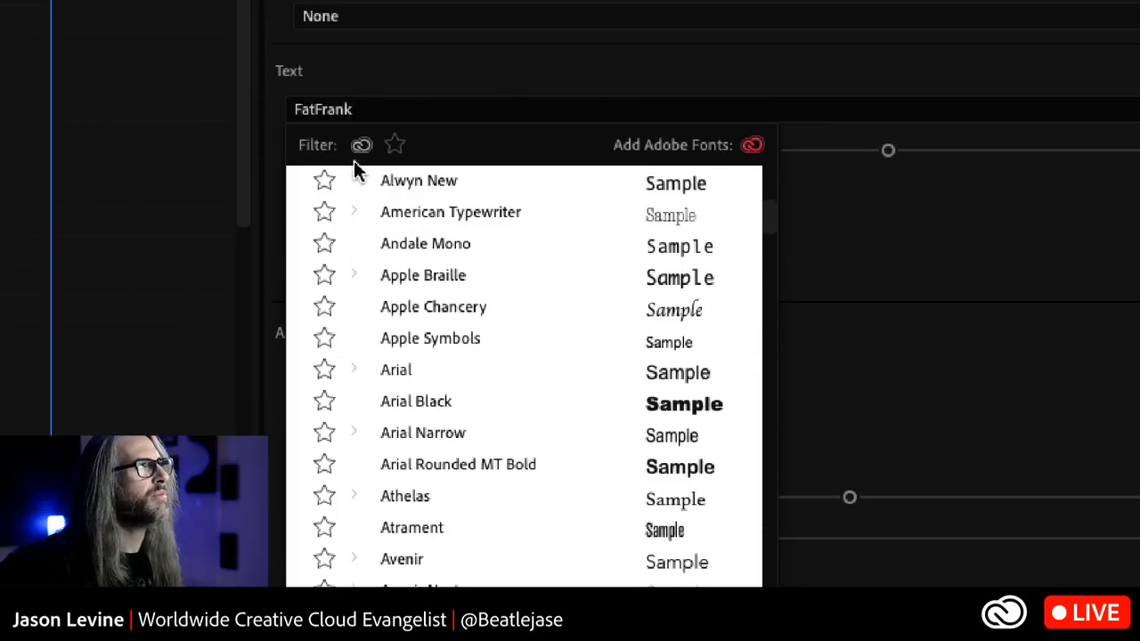
pyautogui.click(400, 148)
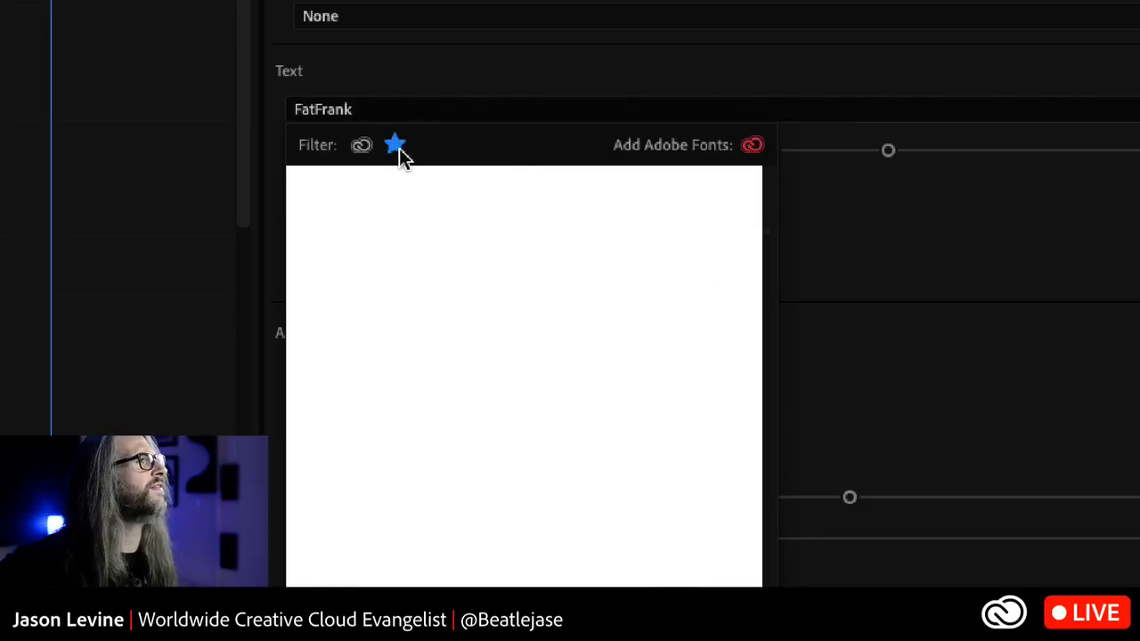
# Step: Clear the favorites filter, browse only the Adobe Fonts in the font list, and close the list without choosing a font
pyautogui.click(398, 150)
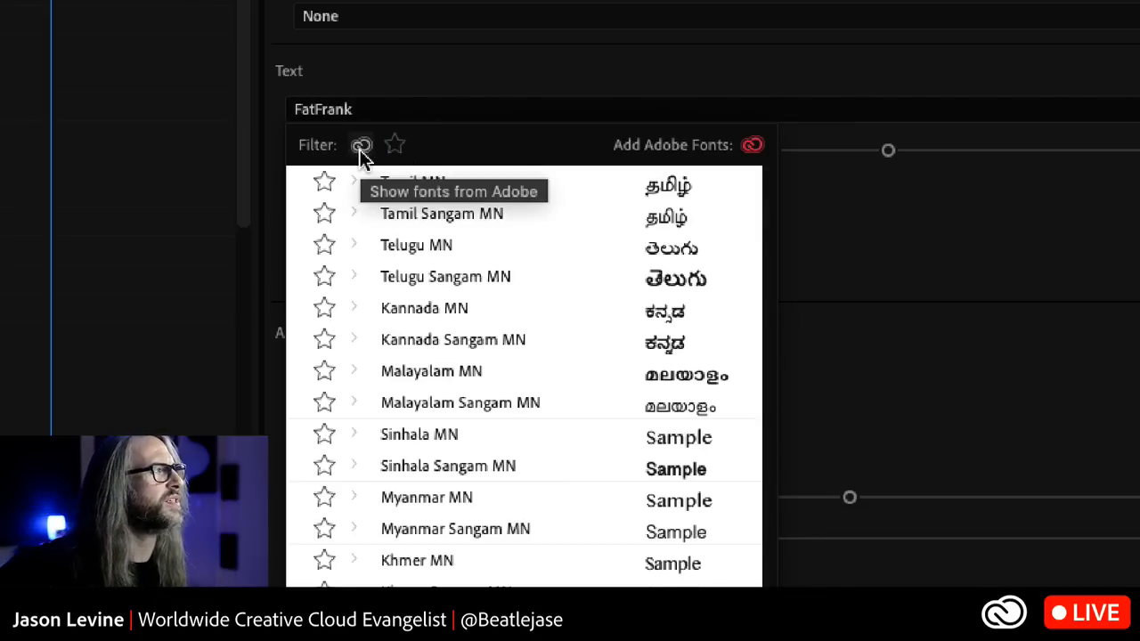
pyautogui.click(361, 148)
pyautogui.scroll(10, 433, 315)
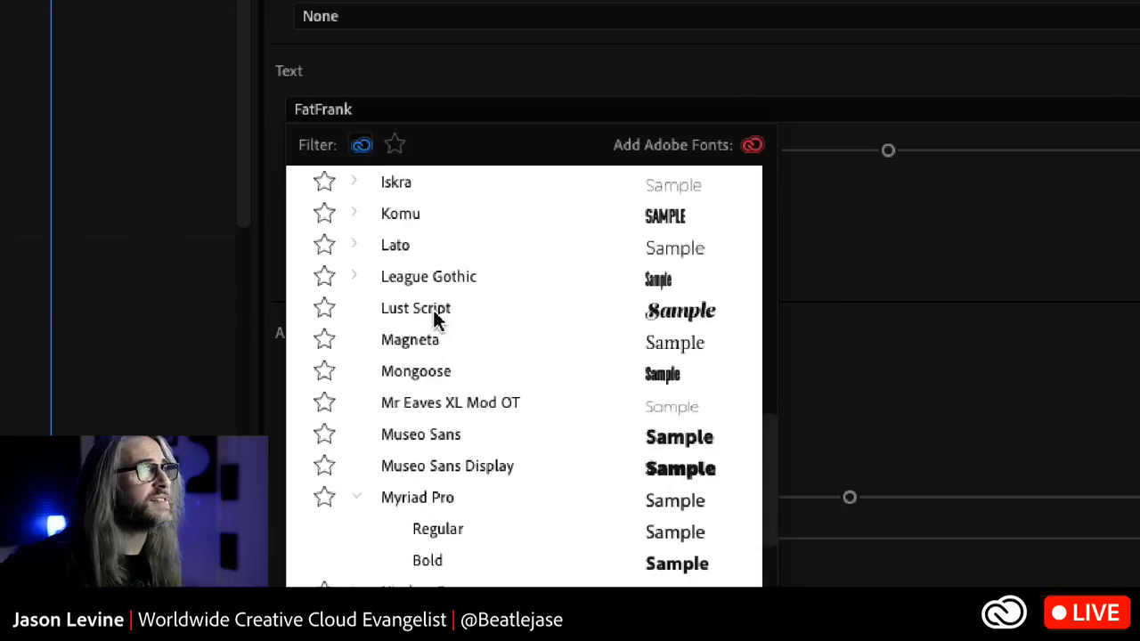
pyautogui.scroll(5, 434, 315)
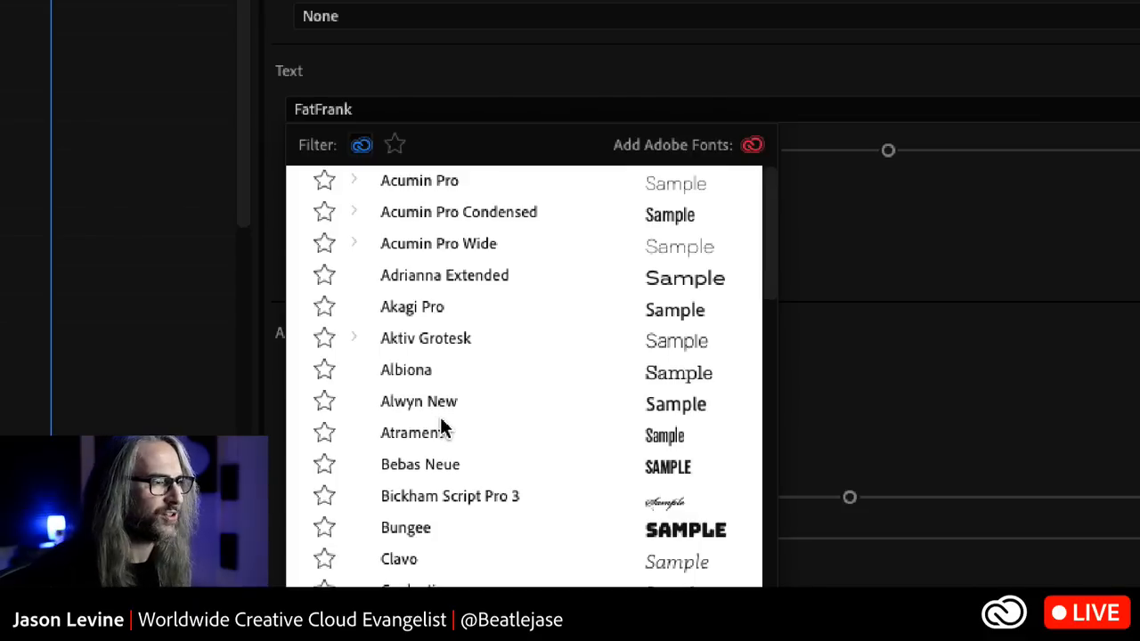
pyautogui.click(831, 354)
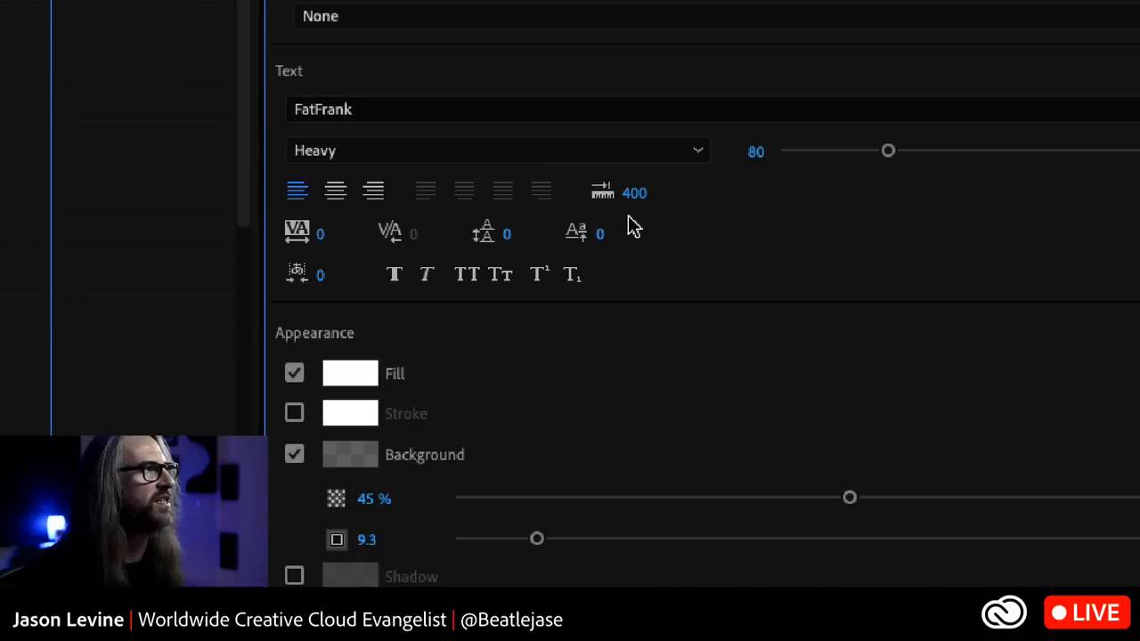
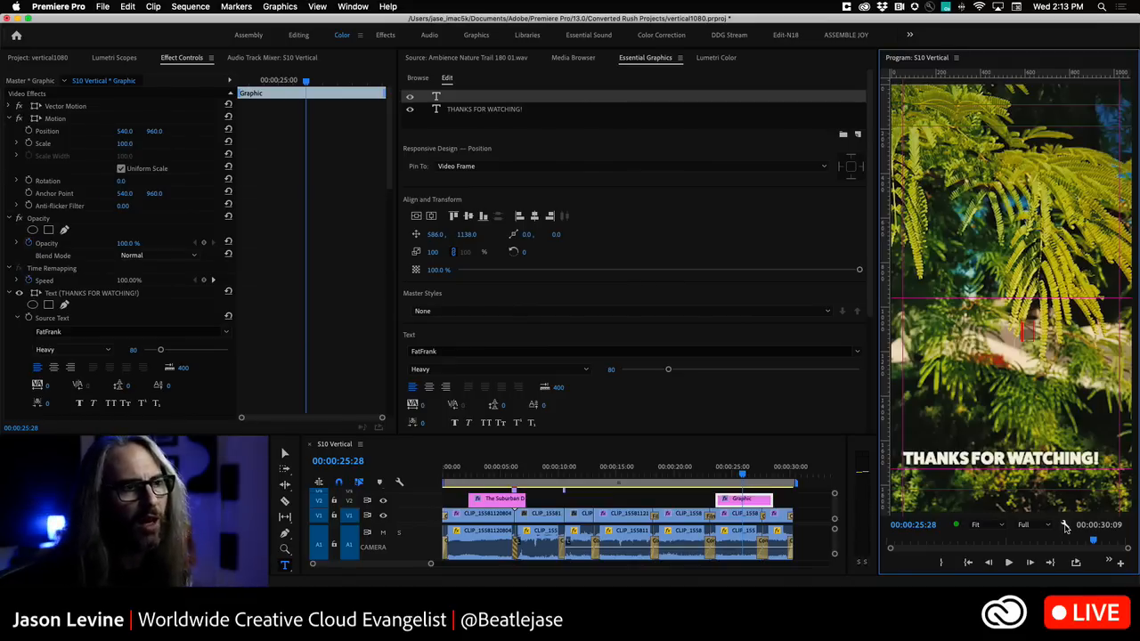
# Step: Set the program monitor's paused resolution to Full
pyautogui.click(1065, 527)
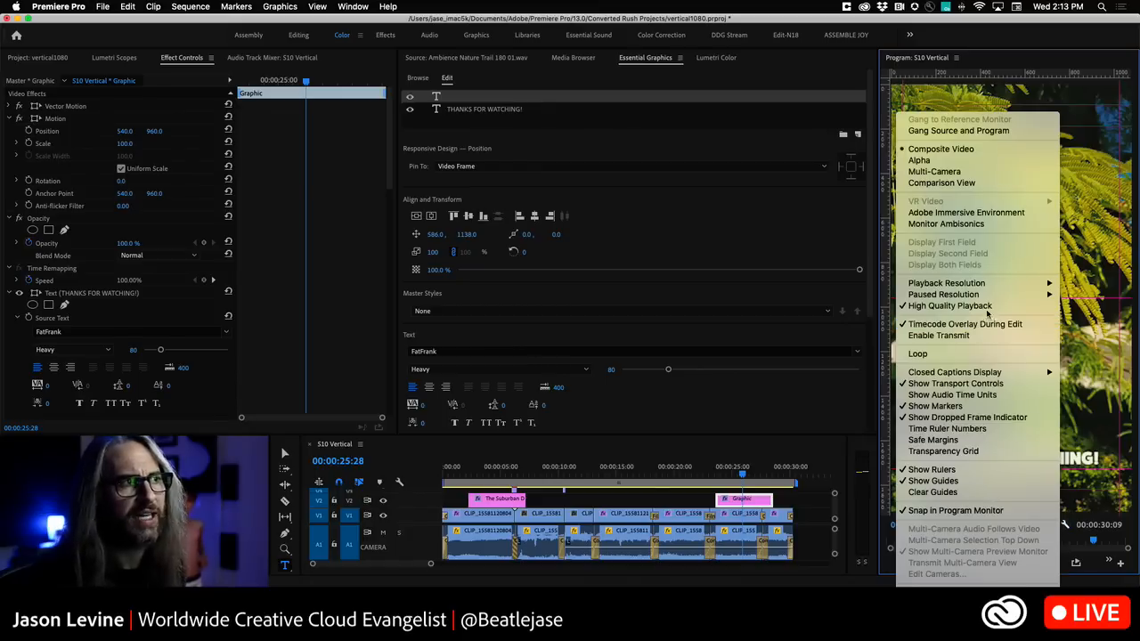
pyautogui.moveTo(984, 296)
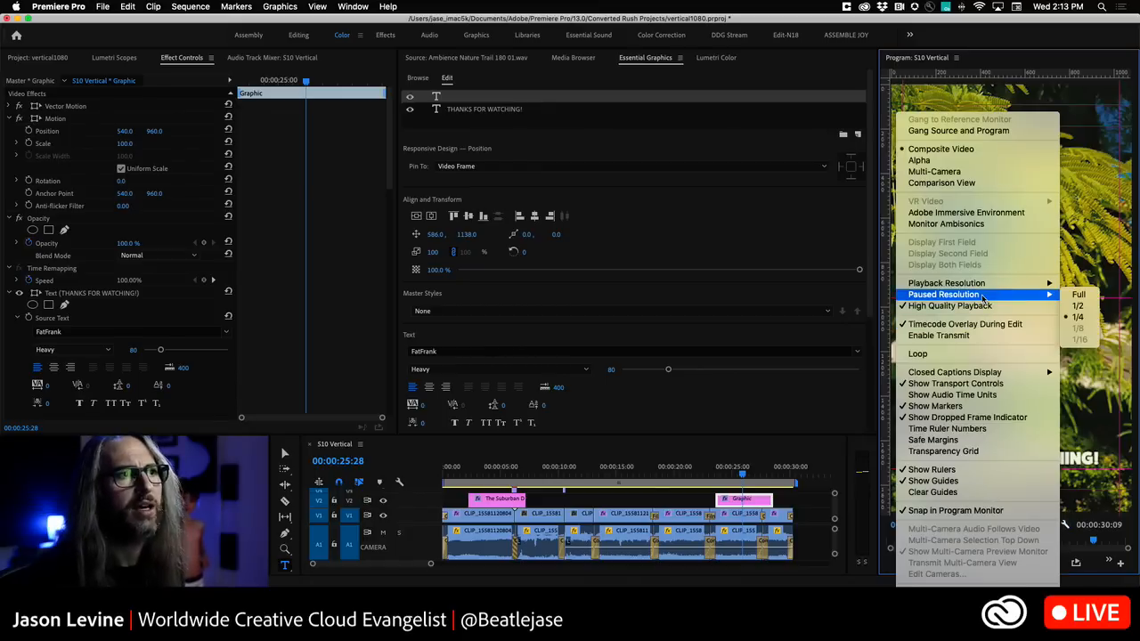
pyautogui.click(1079, 295)
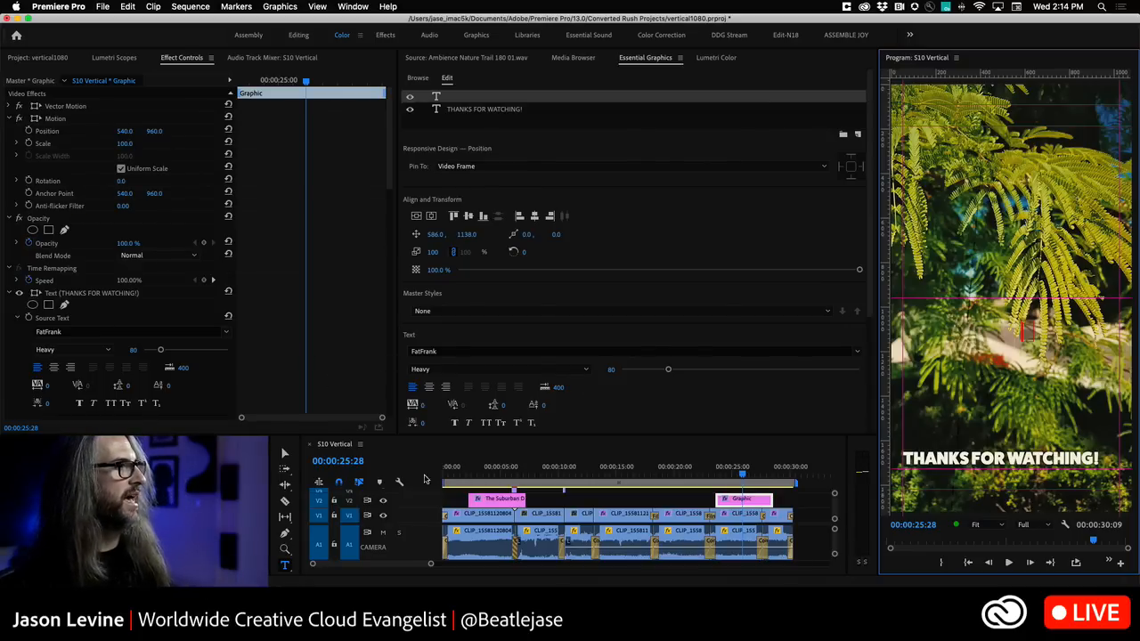
# Step: Go to the opening title's start at 00:00:02:14 and examine its text transform settings and position keyframes
pyautogui.click(475, 472)
pyautogui.moveTo(475, 471); pyautogui.dragTo(470, 472)
pyautogui.click(389, 294)
pyautogui.scroll(-5, 267, 320)
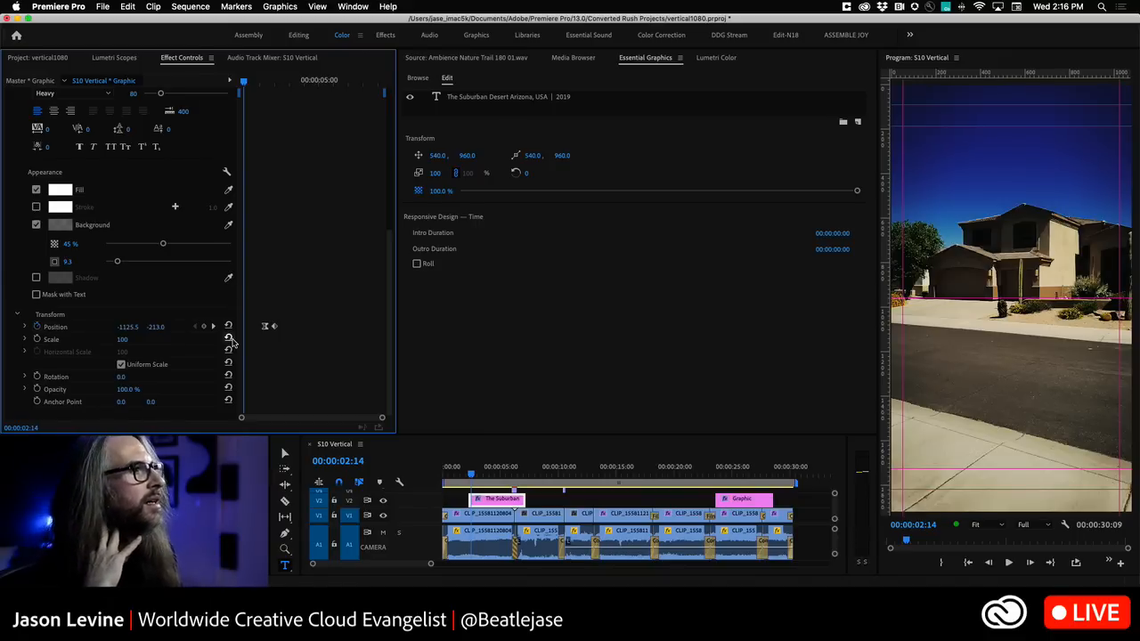
# Step: At 00:00:05:10, set the opening title's clip-level Motion scale to 345 and its vertical position to -728
pyautogui.click(504, 466)
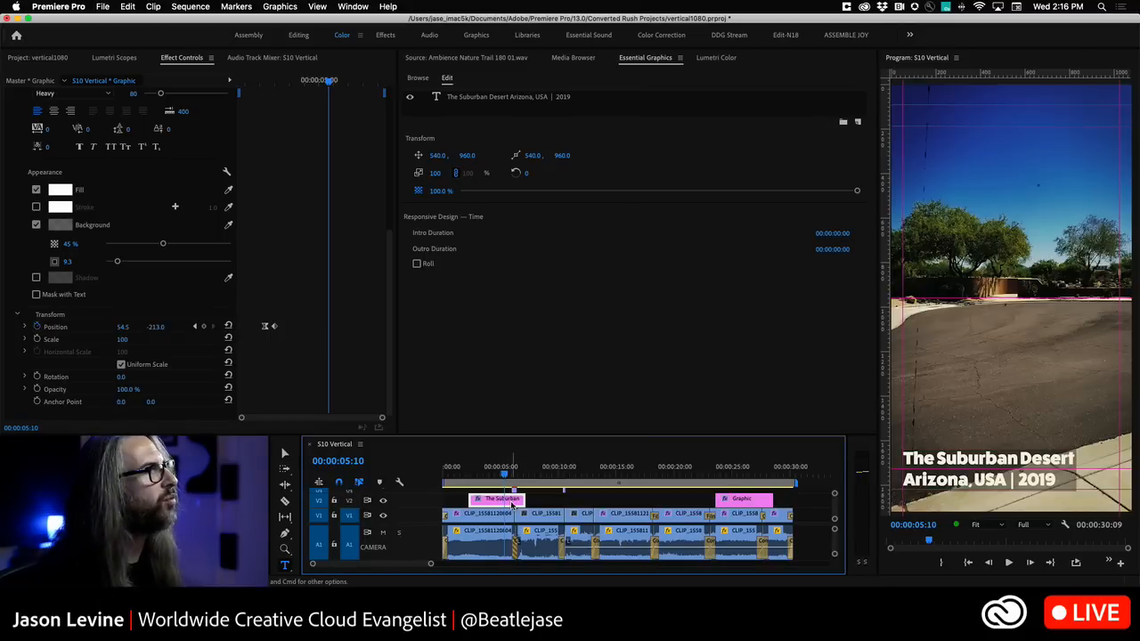
pyautogui.scroll(5, 391, 266)
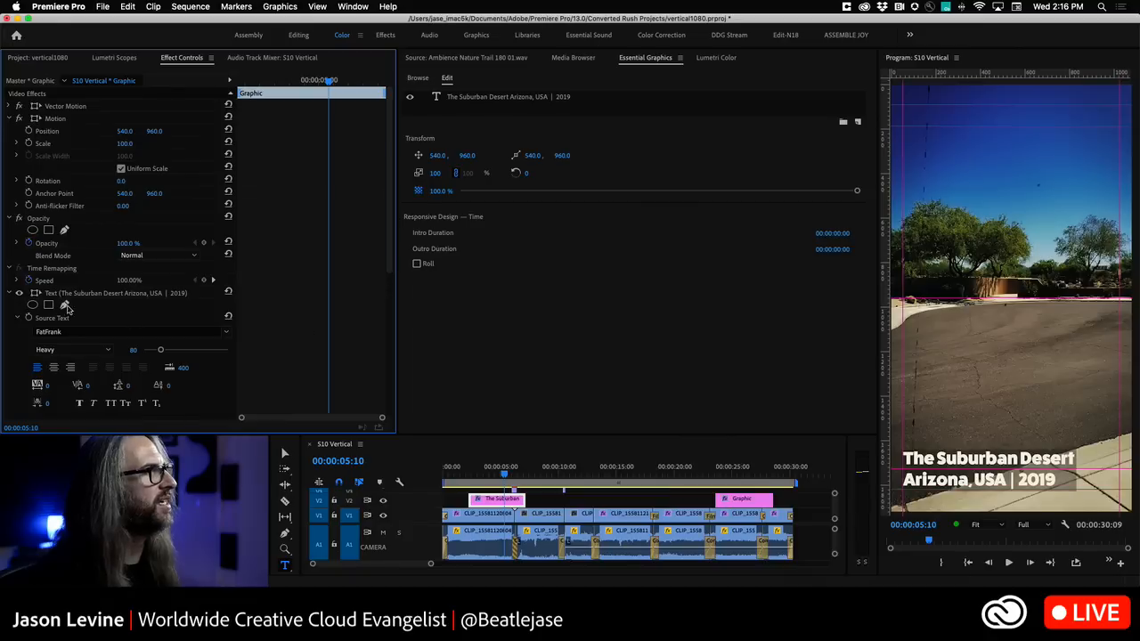
pyautogui.click(62, 292)
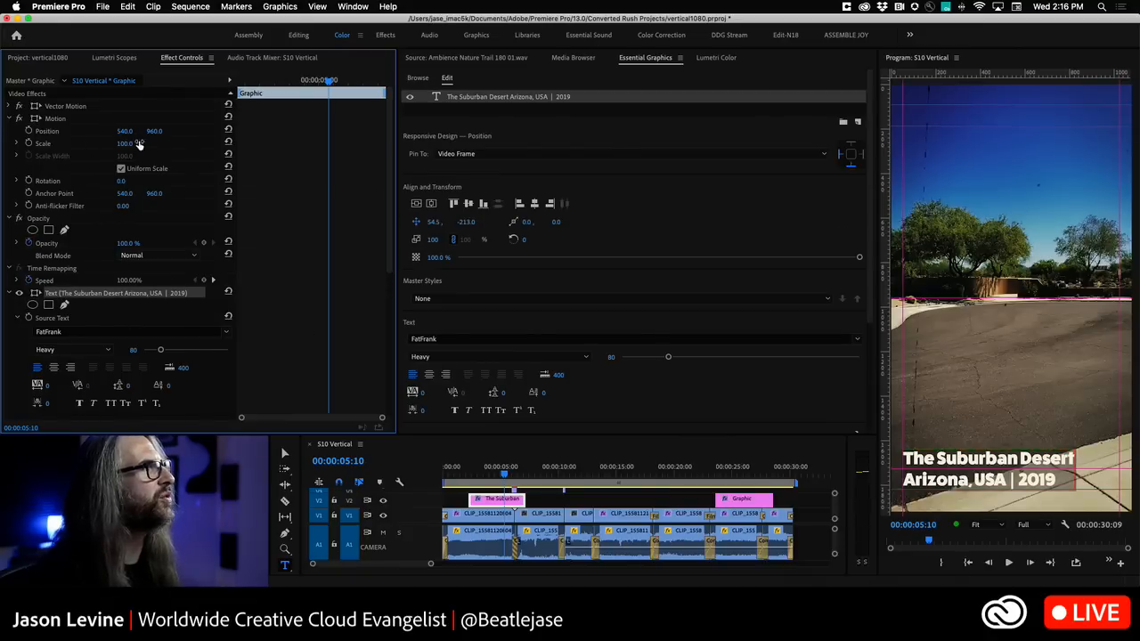
pyautogui.click(79, 120)
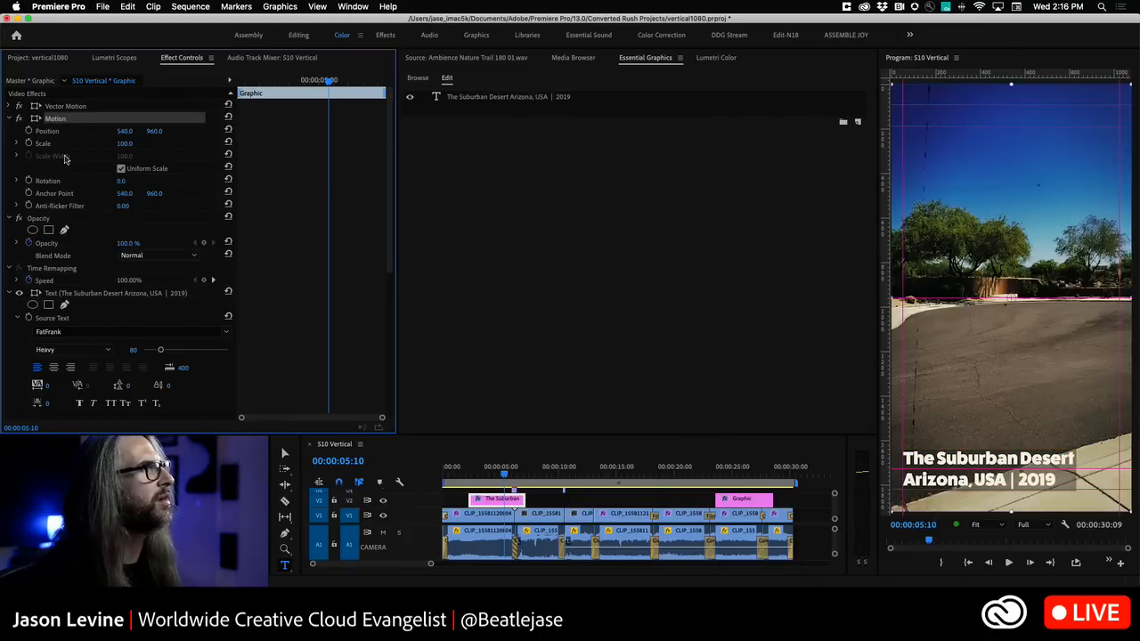
pyautogui.moveTo(125, 144); pyautogui.dragTo(169, 143)
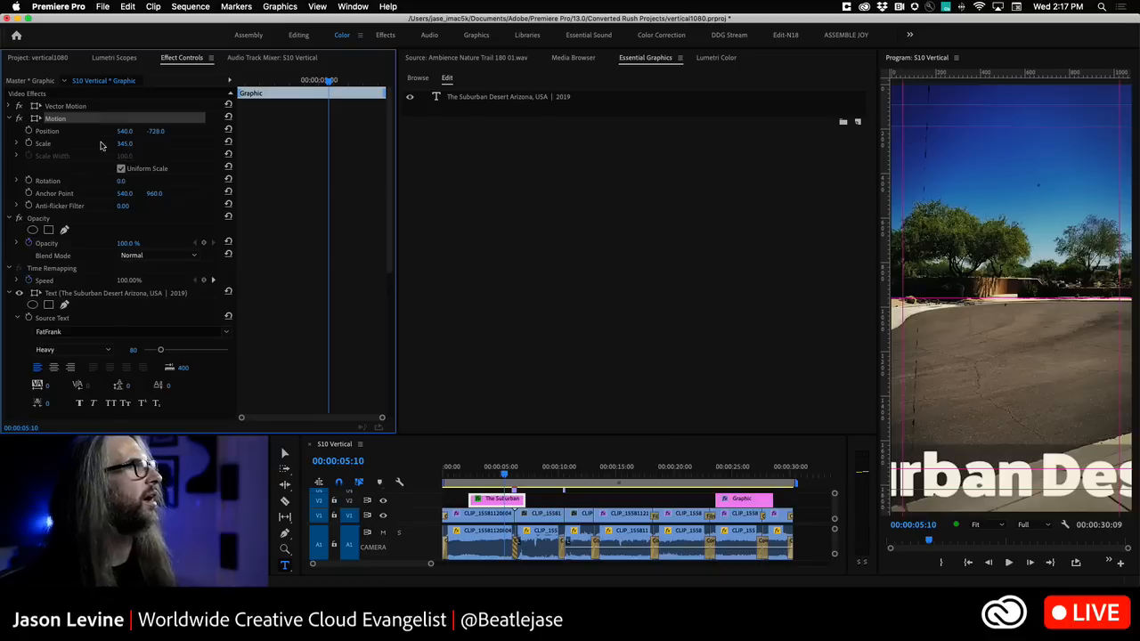
pyautogui.scroll(-5, 388, 259)
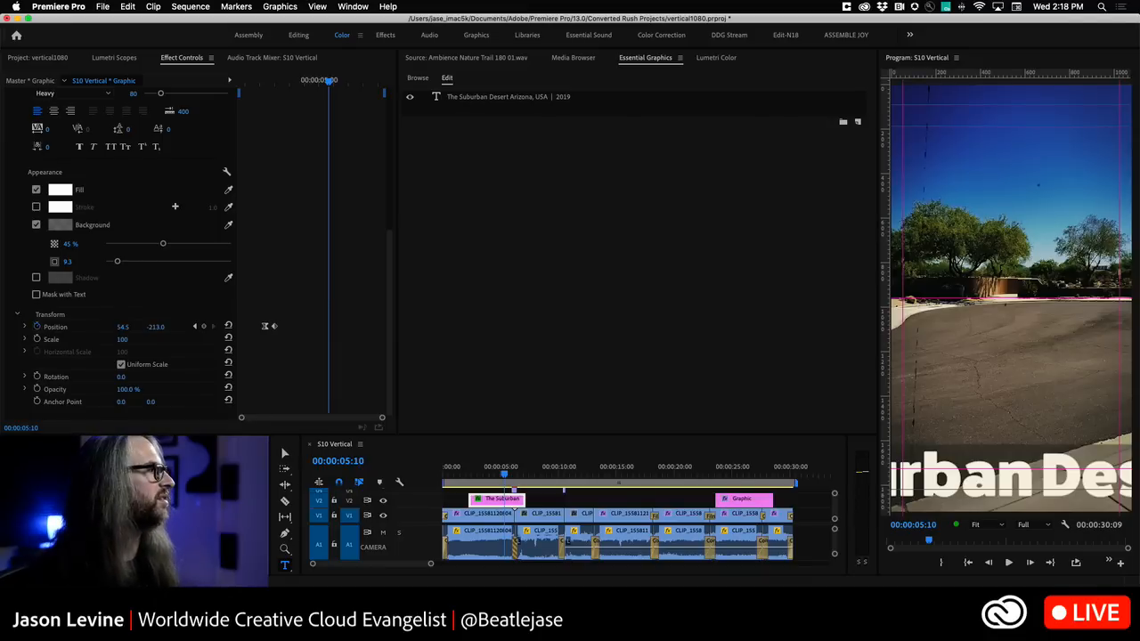
# Step: Apply the Strobe Light video effect to the closing title graphic
pyautogui.hotkey('shift', '7')
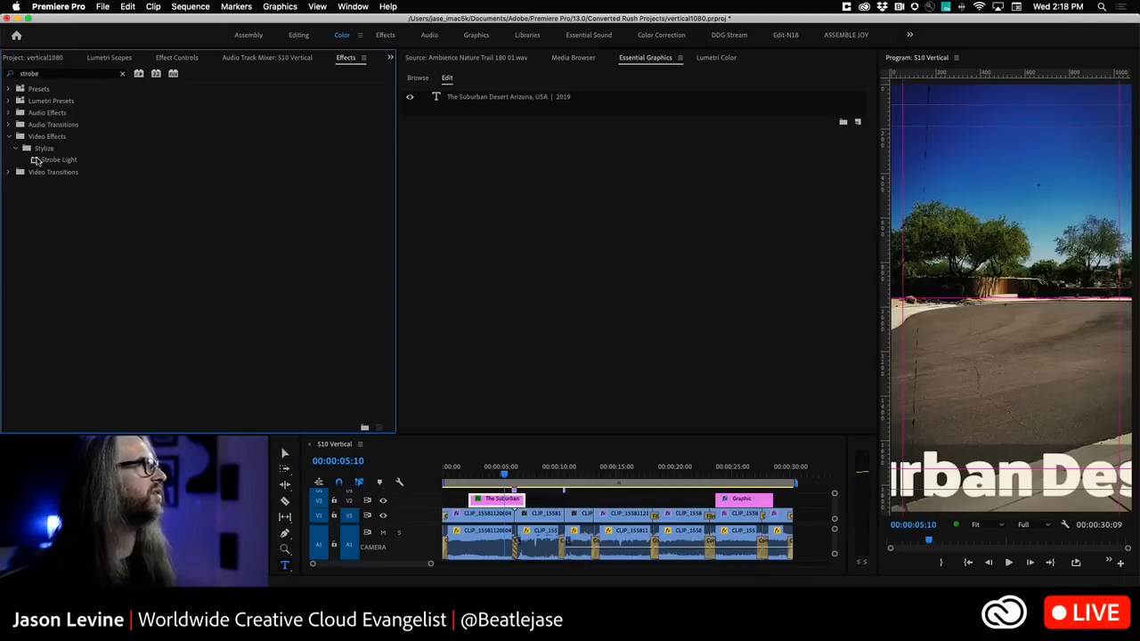
pyautogui.moveTo(503, 478); pyautogui.dragTo(740, 478)
pyautogui.moveTo(36, 159); pyautogui.dragTo(745, 504)
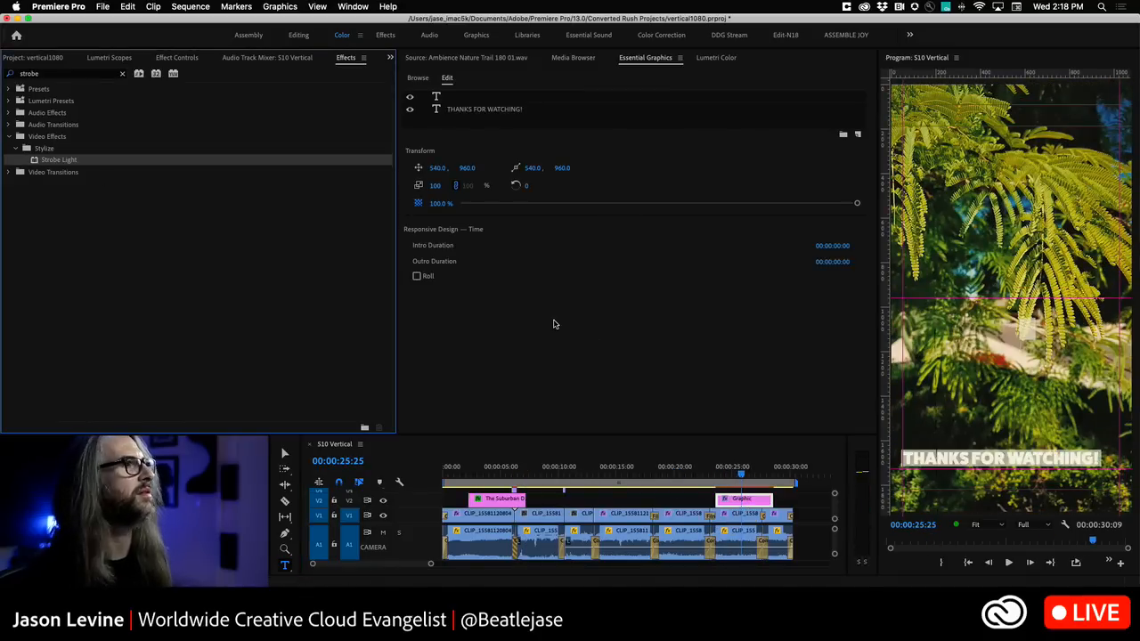
# Step: Play back the closing title with the Strobe Light effect and stop at 00:00:27:27
pyautogui.click(739, 475)
pyautogui.click(701, 470)
pyautogui.press('space')
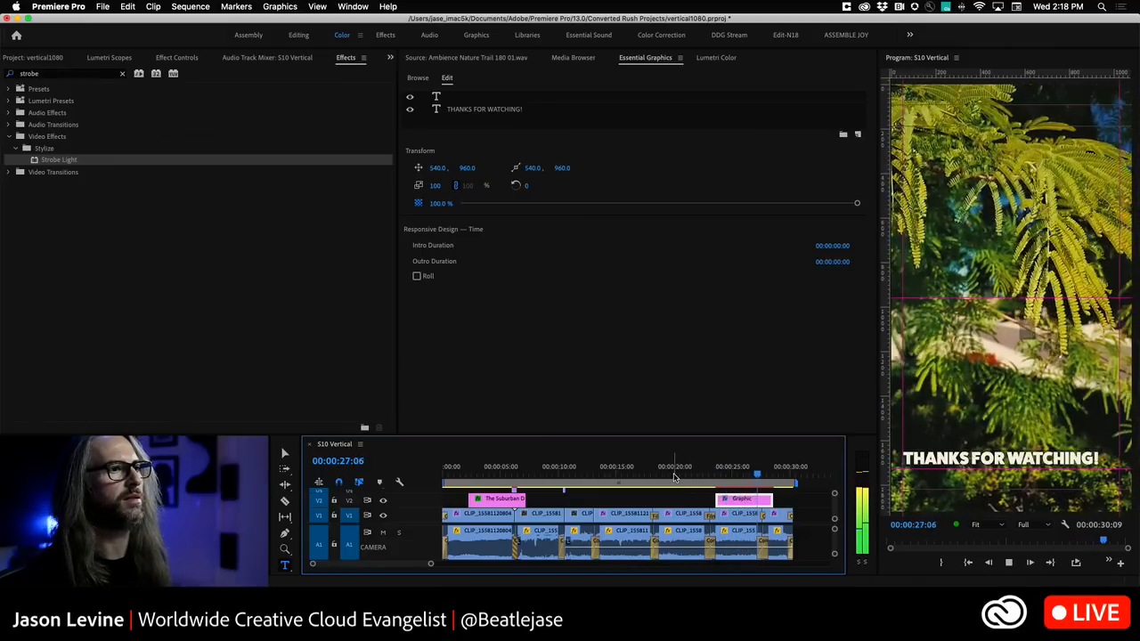
pyautogui.press('space')
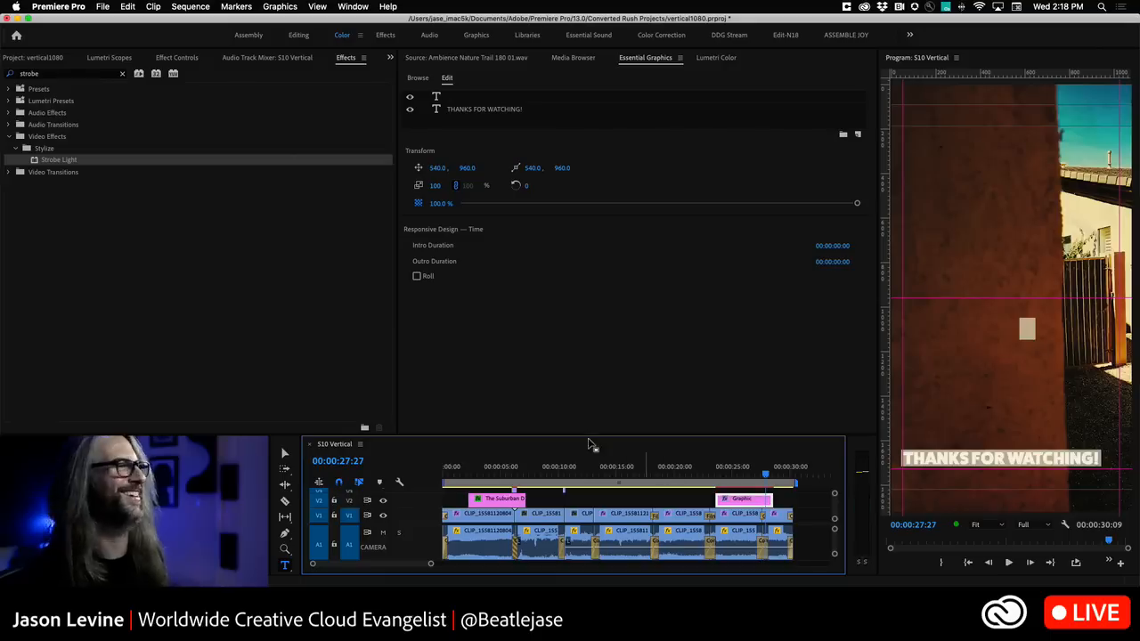
# Step: Set the closing title's Strobe Light operator to Multiply and its random seed to 18
pyautogui.click(162, 59)
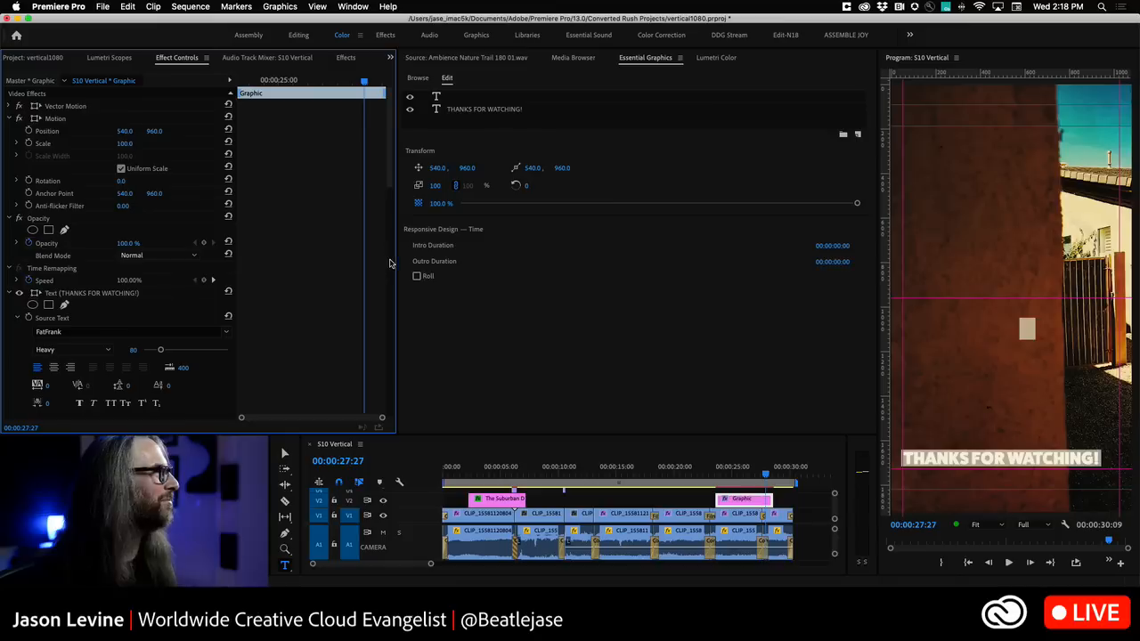
pyautogui.moveTo(388, 181); pyautogui.dragTo(394, 415)
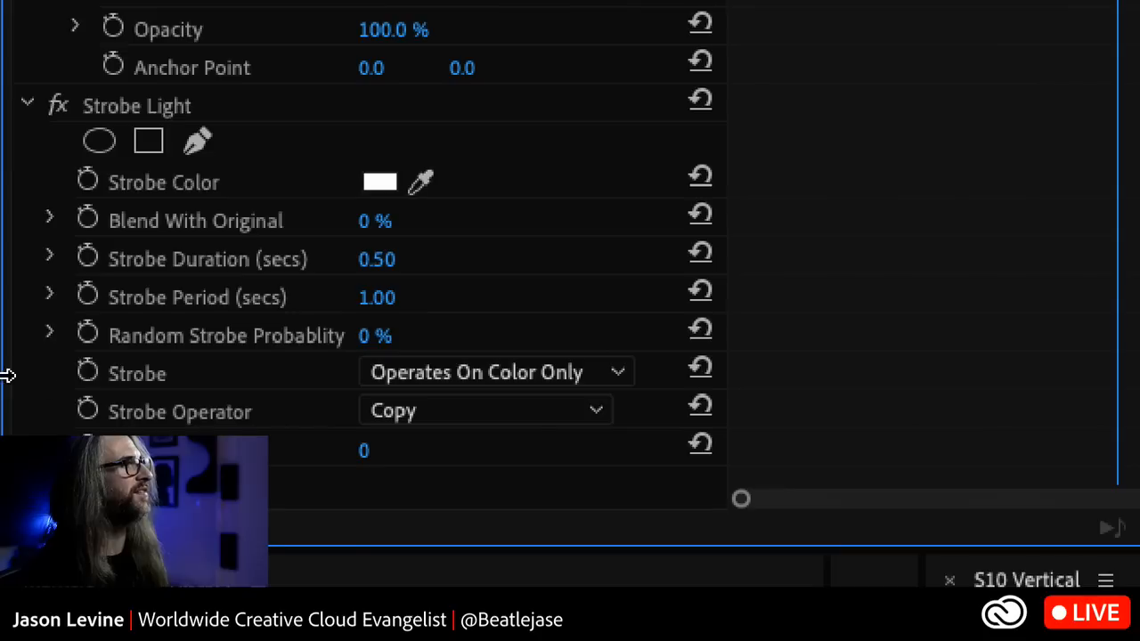
pyautogui.click(528, 374)
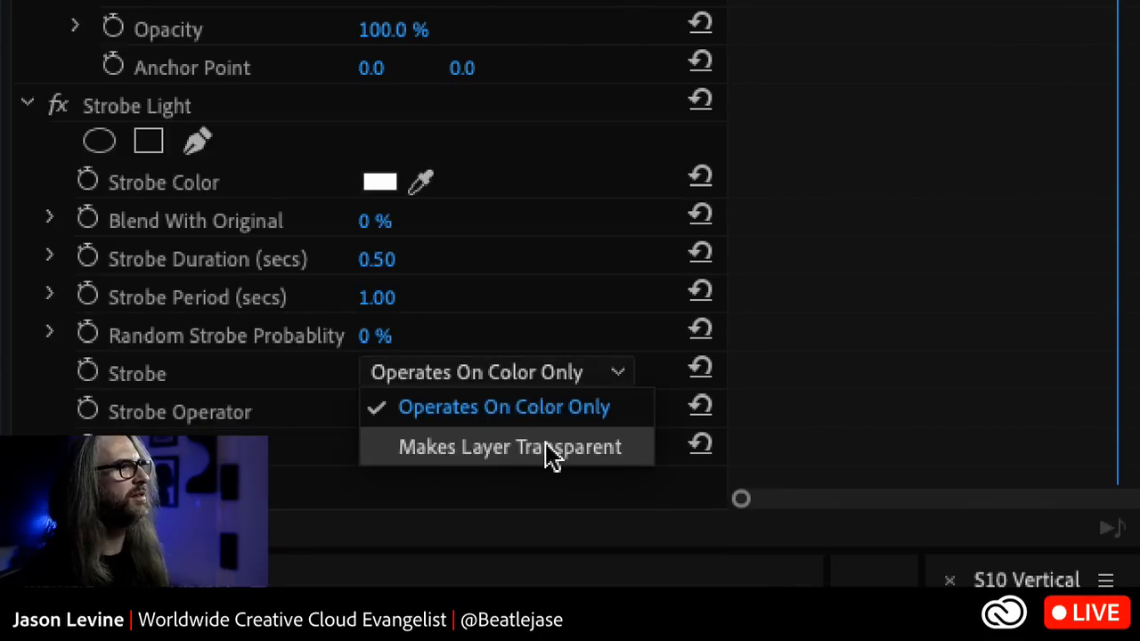
pyautogui.click(568, 336)
pyautogui.click(495, 413)
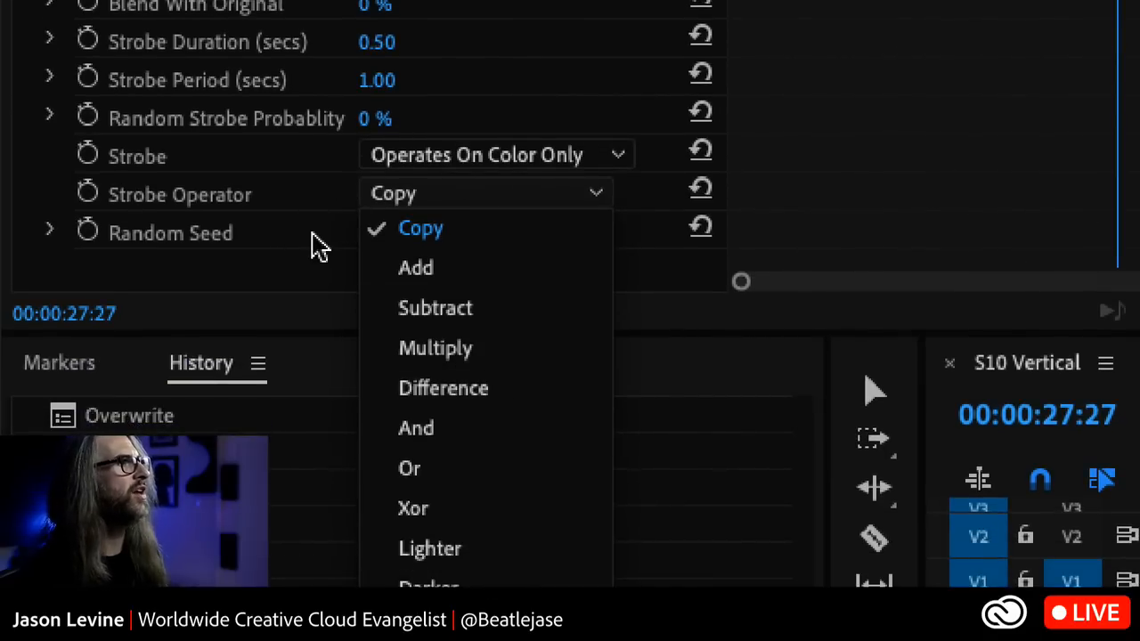
pyautogui.click(499, 365)
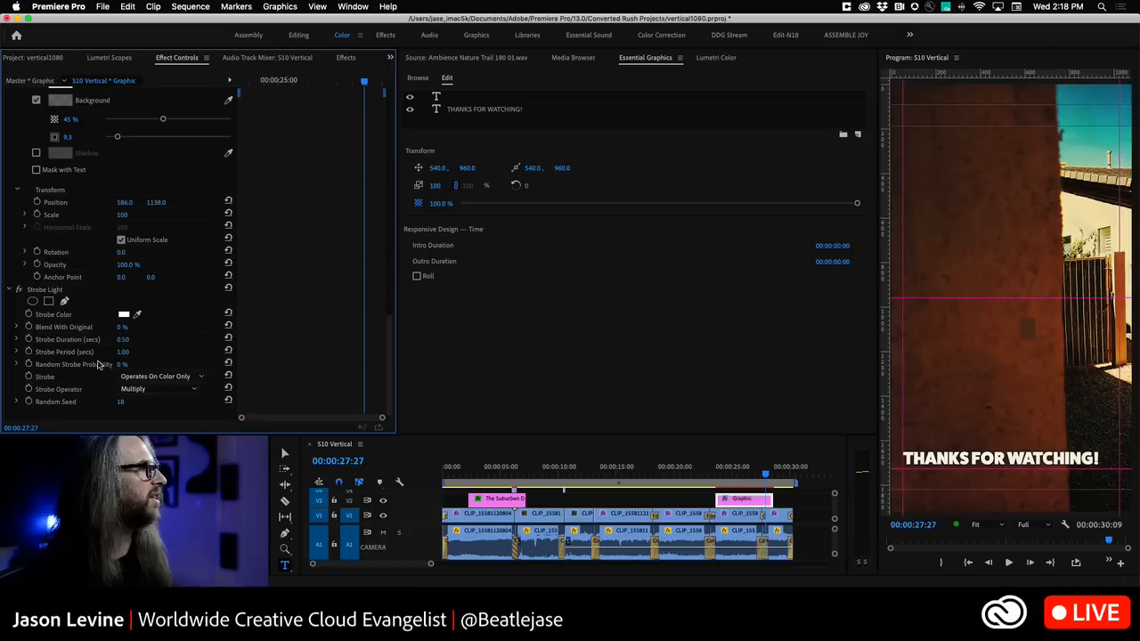
# Step: Set the random strobe probability to 31%, strobe period to 0.50 and strobe duration to 0.00 seconds, and play back the closing title
pyautogui.moveTo(122, 364)
pyautogui.mouseDown()
pyautogui.moveTo(132, 364)
pyautogui.moveTo(124, 354)
pyautogui.mouseUp()
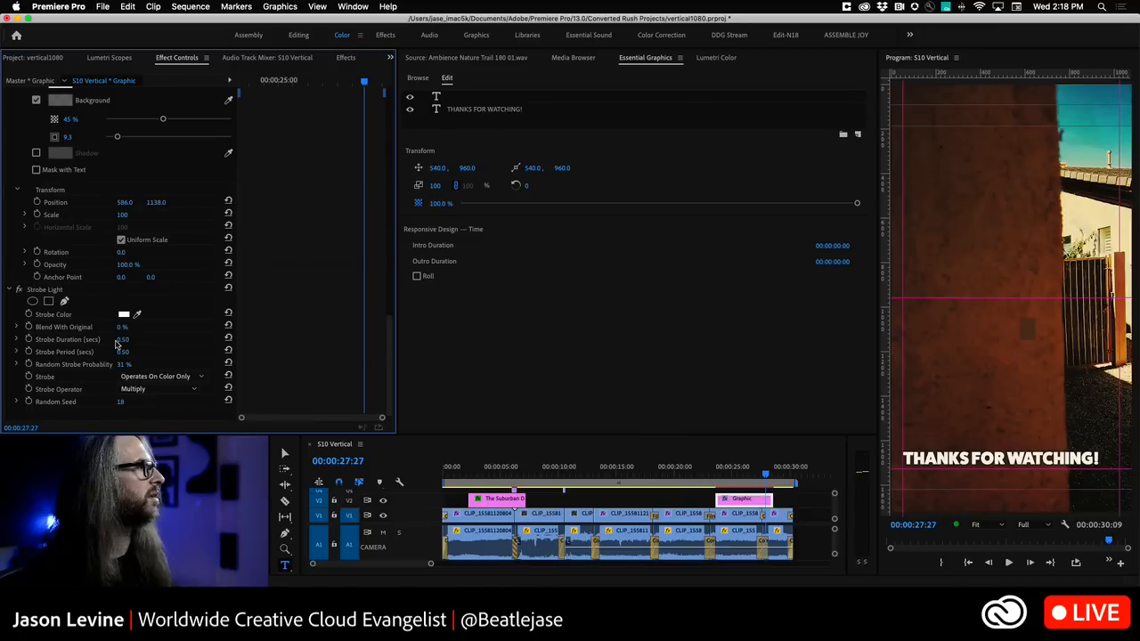
pyautogui.moveTo(122, 339); pyautogui.dragTo(112, 340)
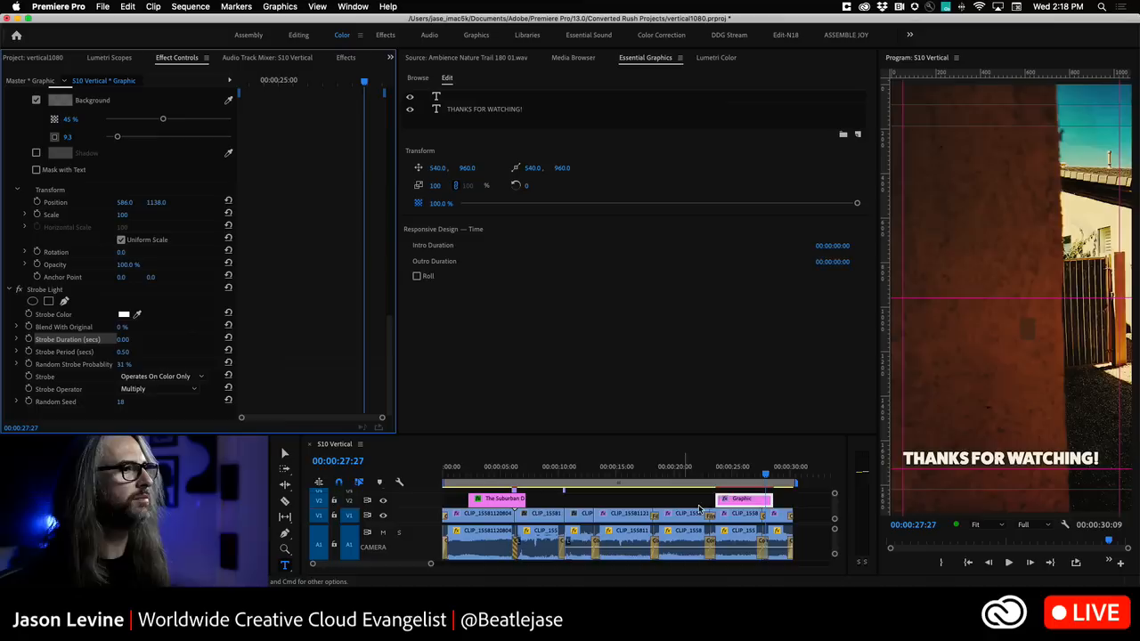
pyautogui.click(717, 474)
pyautogui.press('space')
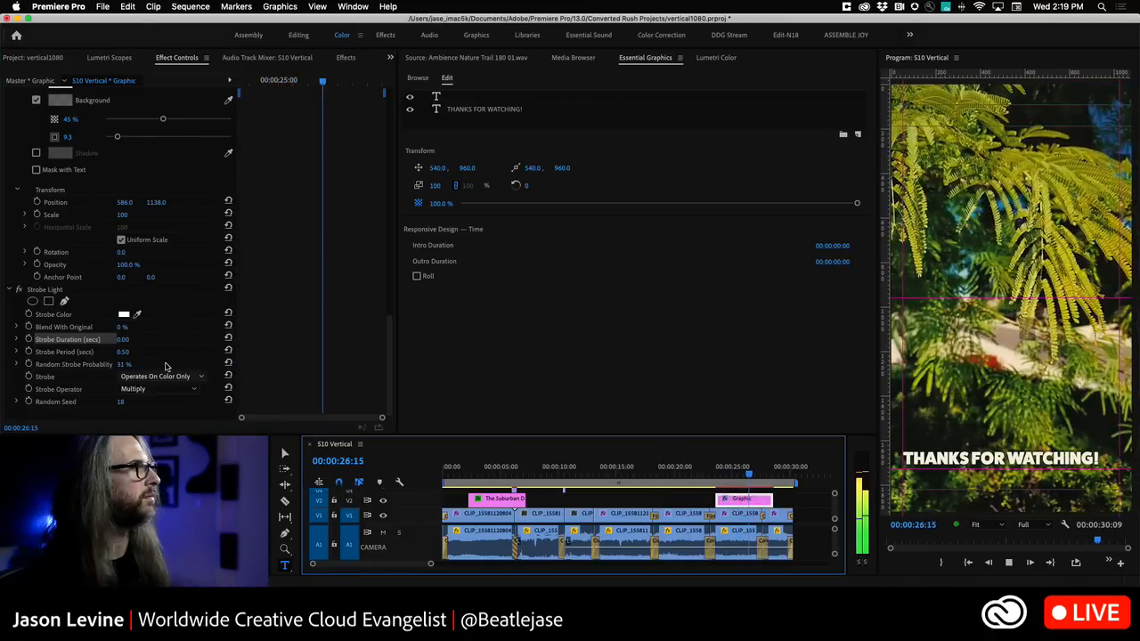
pyautogui.press('space')
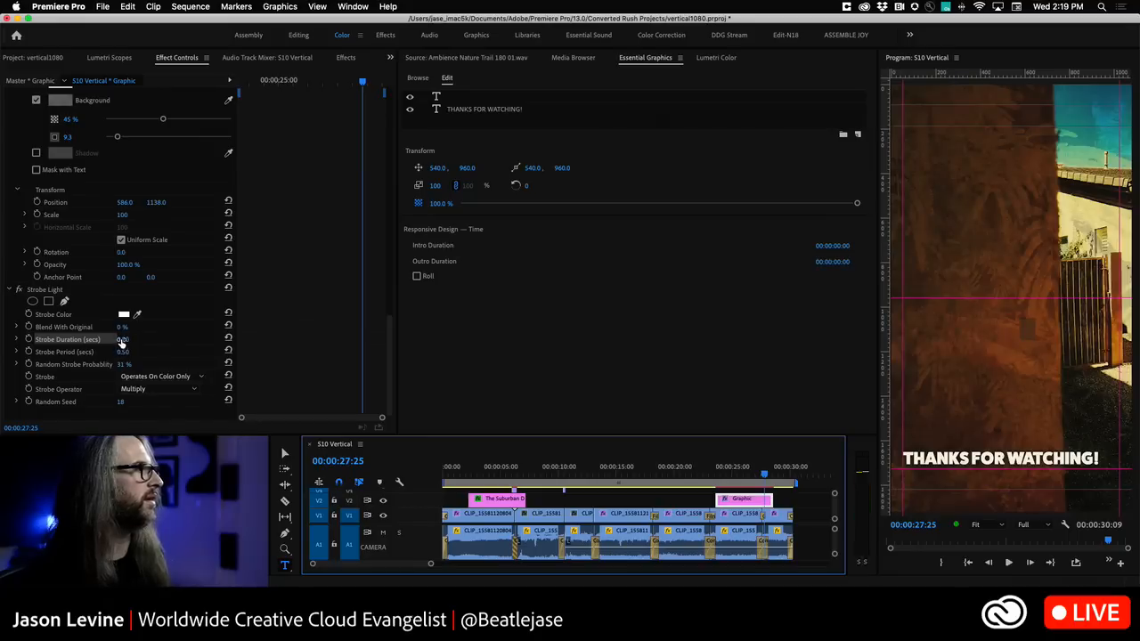
# Step: Set the strobe duration to 2.20 seconds and play back the closing title, stopping at 00:00:25:18
pyautogui.click(767, 482)
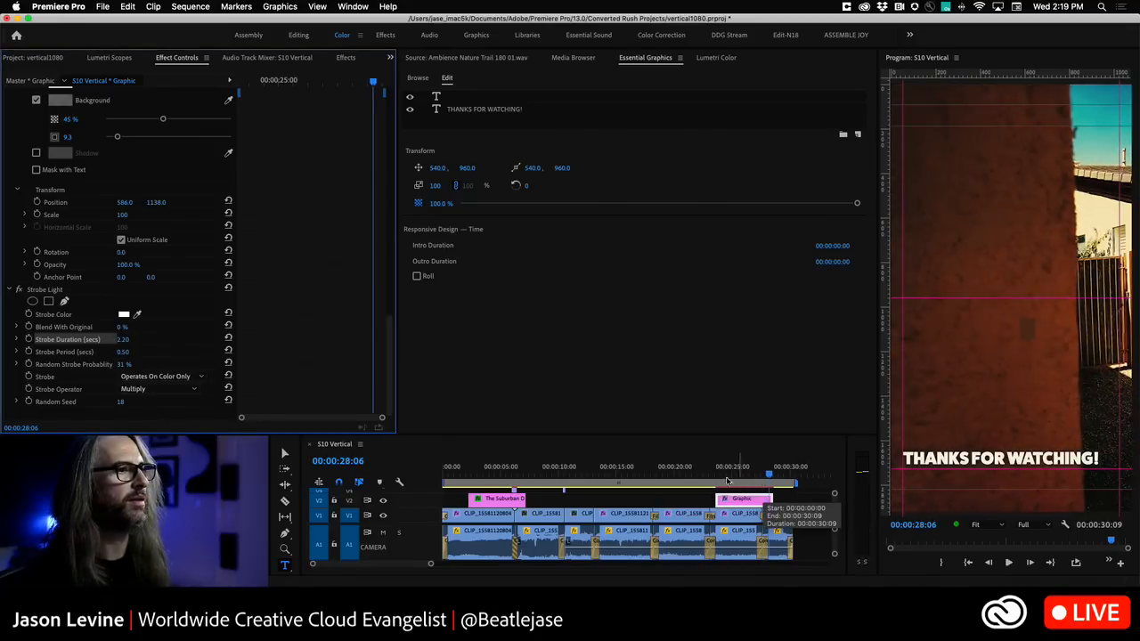
pyautogui.click(726, 482)
pyautogui.press('space')
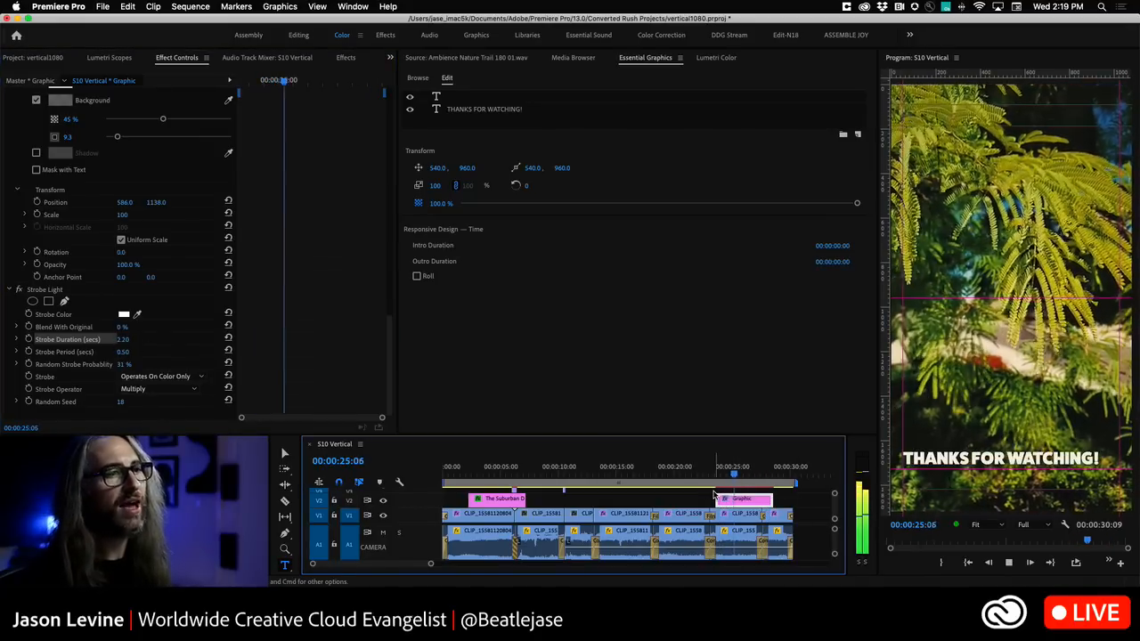
pyautogui.press('space')
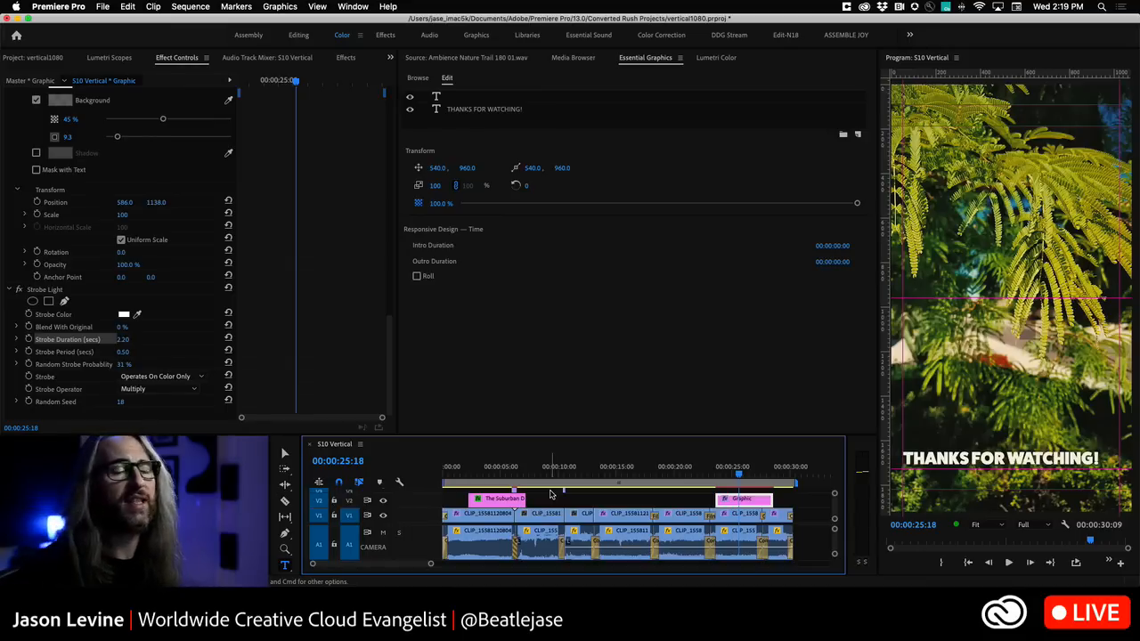
# Step: Move to 00:00:10:09 and look through the sequence's upper video tracks
pyautogui.moveTo(739, 476); pyautogui.dragTo(560, 466)
pyautogui.scroll(3, 586, 496)
pyautogui.scroll(-2, 586, 496)
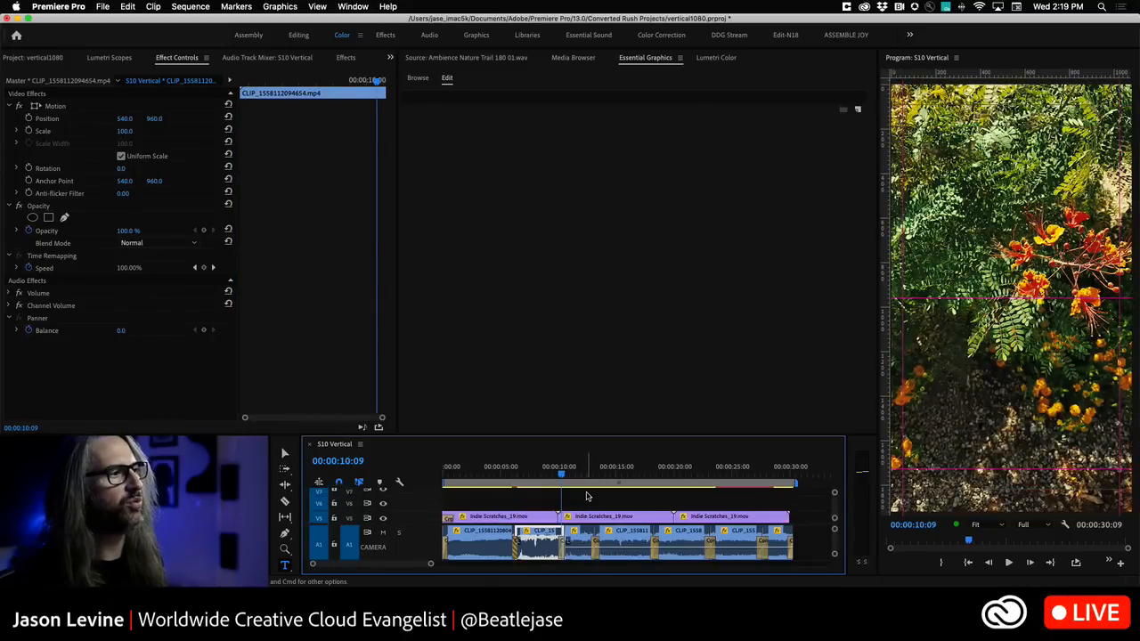
pyautogui.scroll(-3, 588, 499)
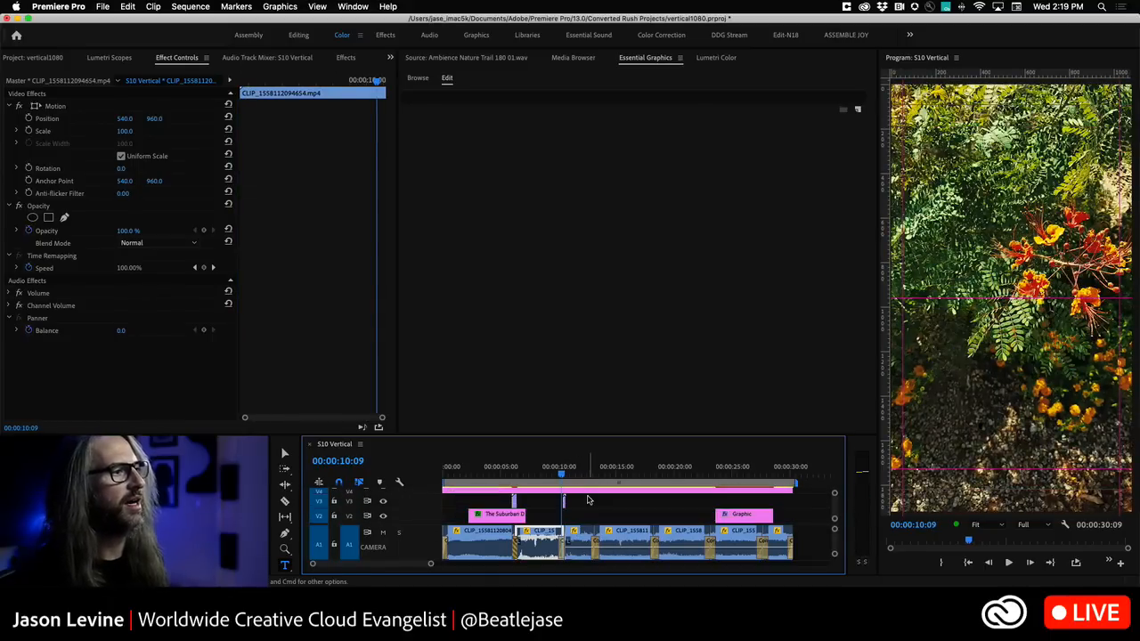